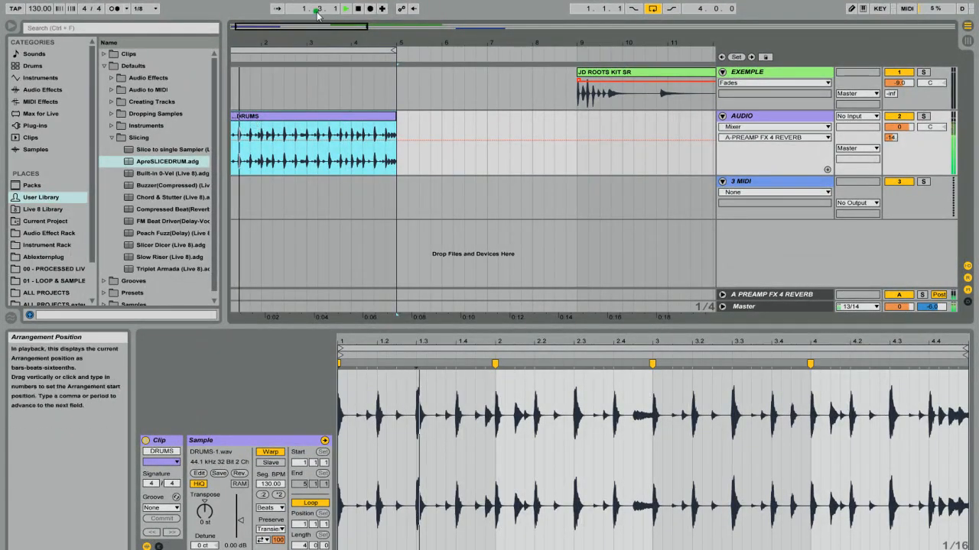
# Stop playback, select the JD ROOTS KIT SR clip and raise the EXEMPLE track's volume to -3.5.
pyautogui.moveTo(317, 44); pyautogui.dragTo(317, 30)
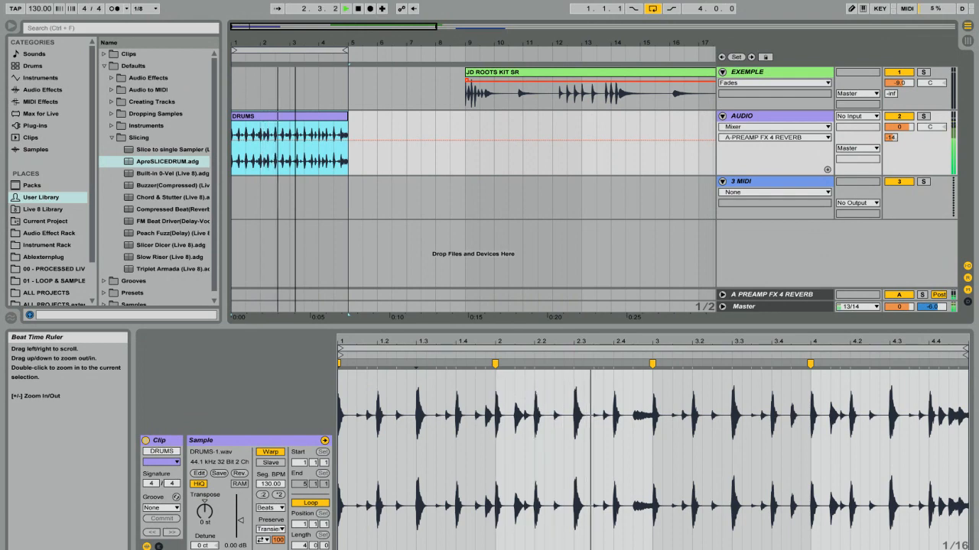
pyautogui.press('space')
pyautogui.click(490, 74)
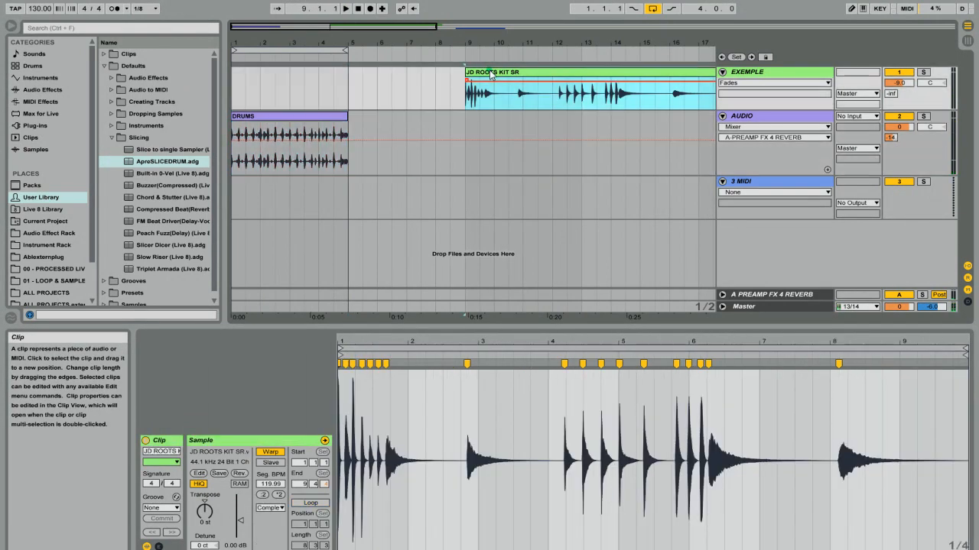
pyautogui.click(899, 83)
pyautogui.moveTo(899, 83); pyautogui.dragTo(905, 87)
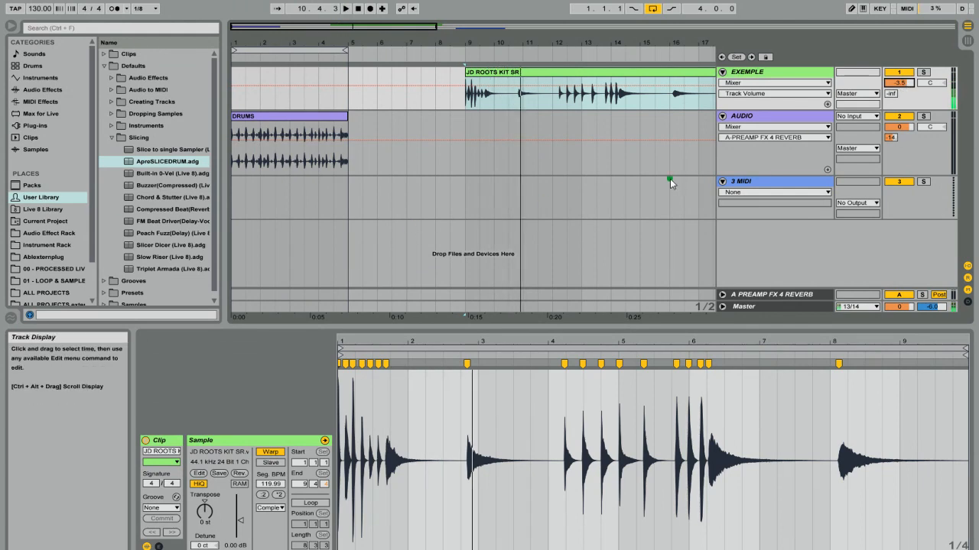
# Play the DRUMS audio clip and examine its transients around beat 3.4 in an enlarged sample editor.
pyautogui.click(279, 117)
pyautogui.press('space')
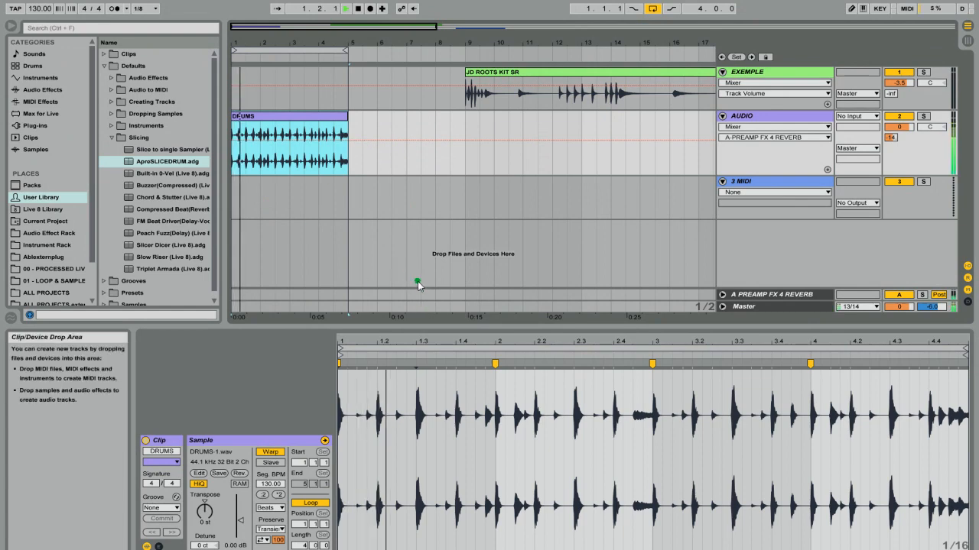
pyautogui.moveTo(461, 328); pyautogui.dragTo(470, 181)
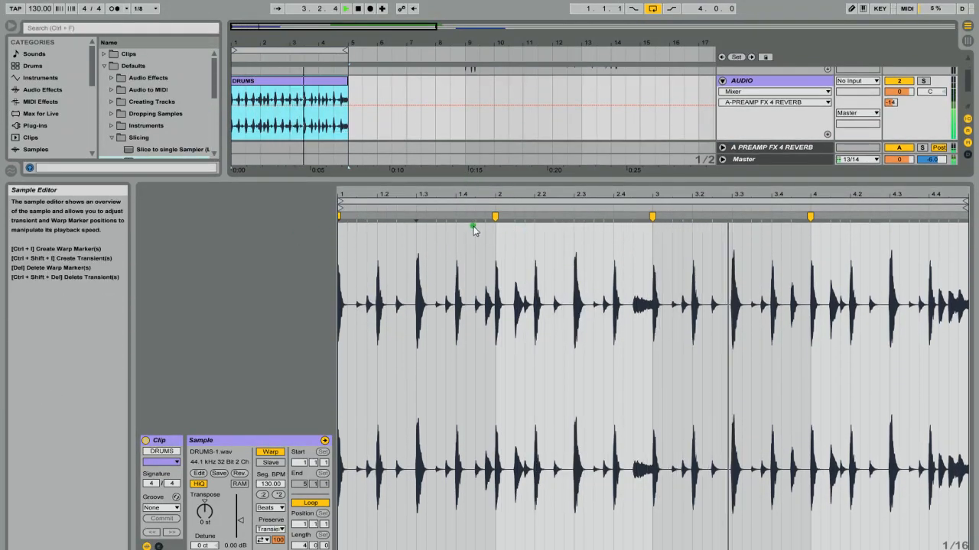
pyautogui.press('space')
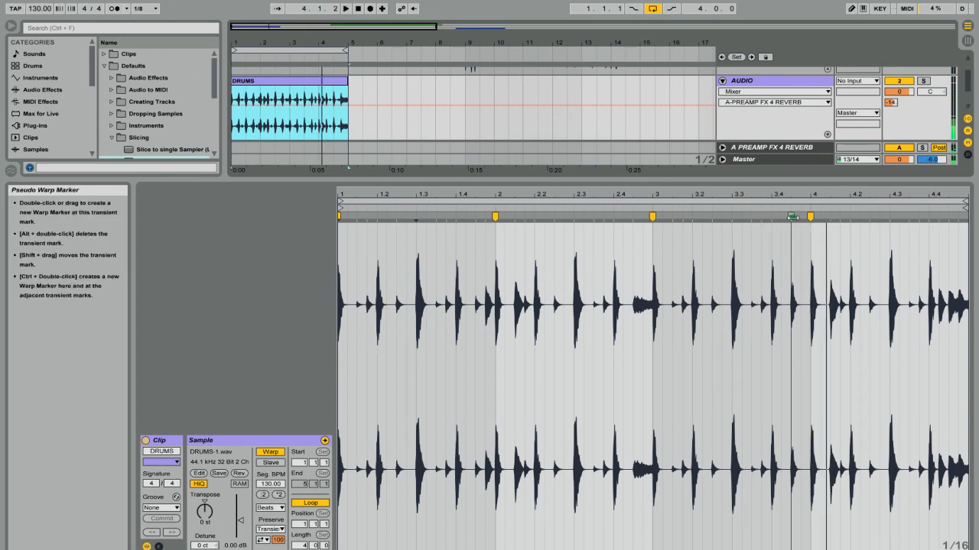
pyautogui.moveTo(795, 195); pyautogui.dragTo(798, 273)
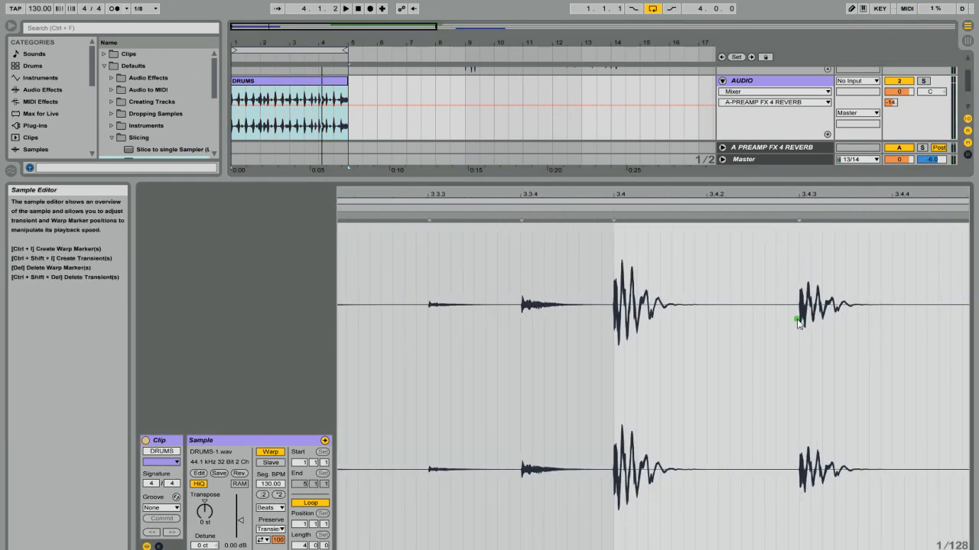
pyautogui.moveTo(737, 194); pyautogui.dragTo(734, 107)
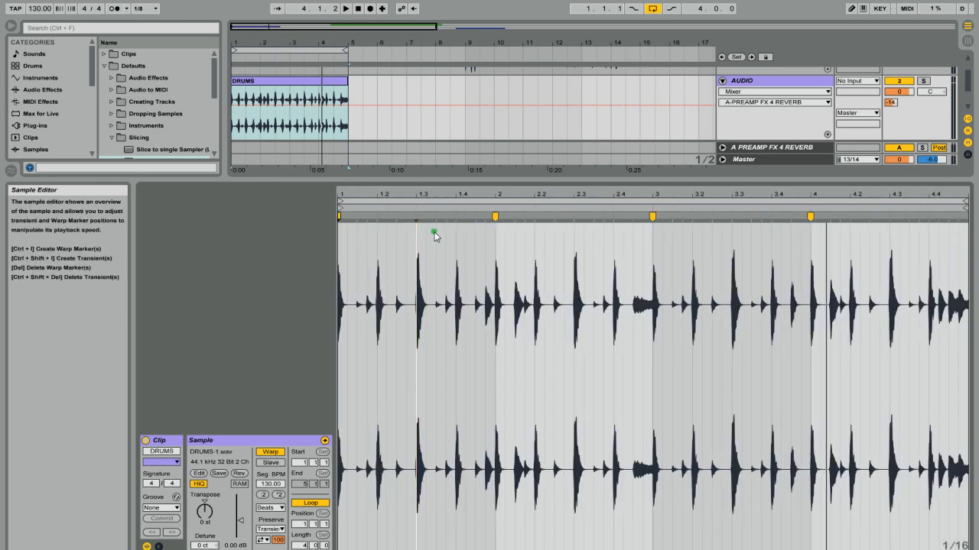
# Delete the DRUMS clip's warp markers at bars 2, 3 and 4, and place them again on the same transients.
pyautogui.doubleClick(494, 217)
pyautogui.doubleClick(652, 217)
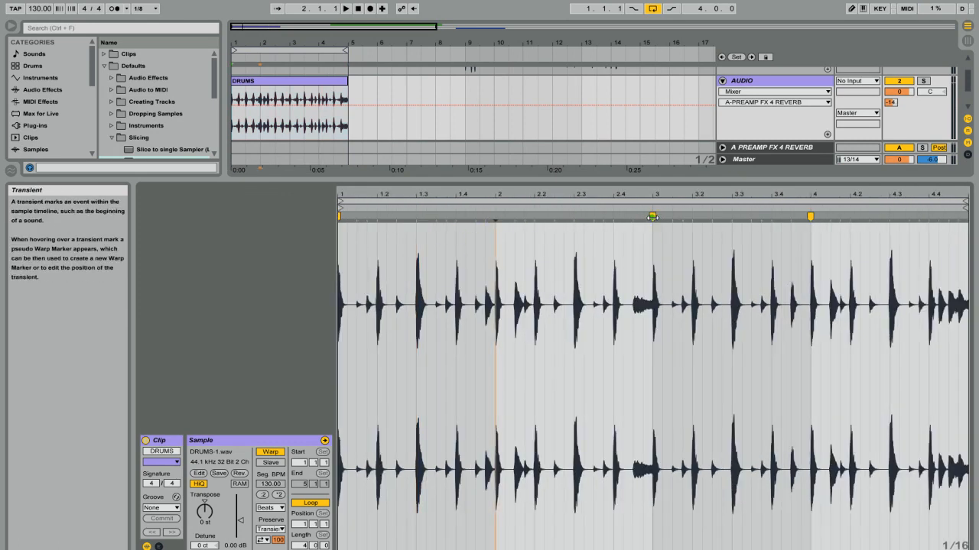
pyautogui.doubleClick(809, 217)
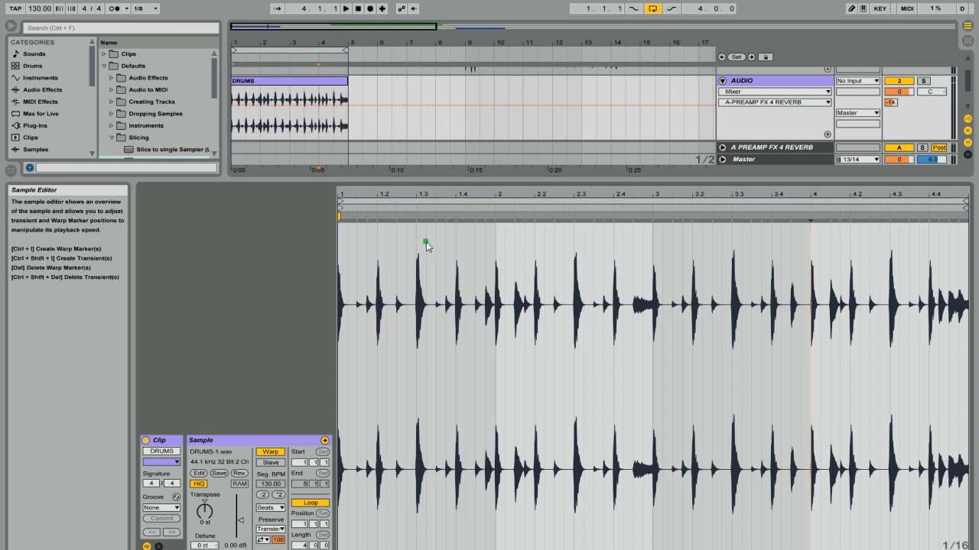
pyautogui.doubleClick(494, 218)
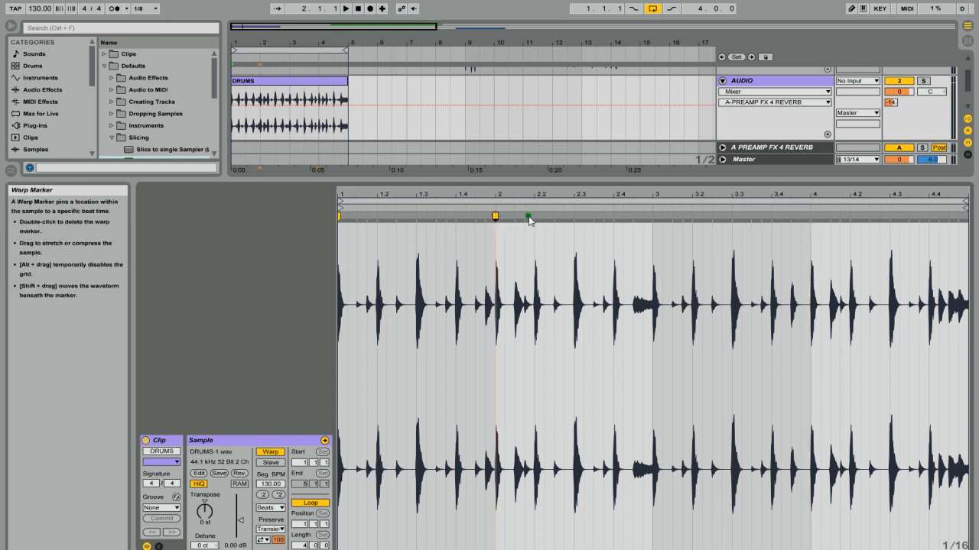
pyautogui.doubleClick(652, 217)
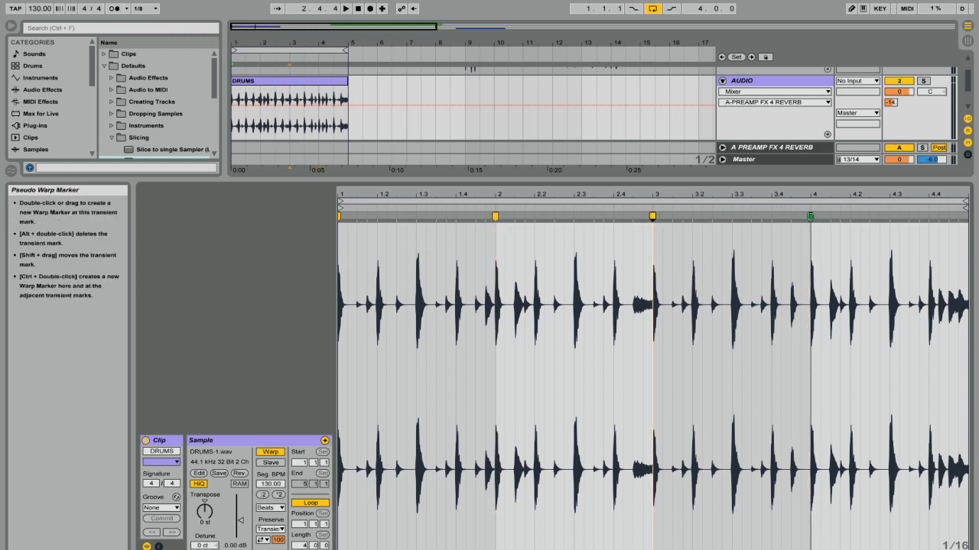
pyautogui.doubleClick(810, 217)
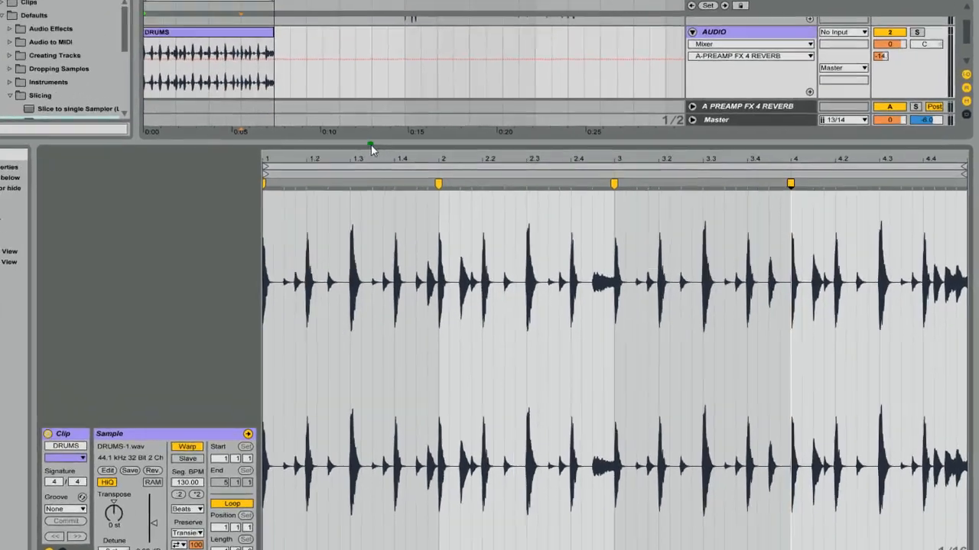
# Slice the DRUMS audio clip to a new MIDI track with one slice per Warp Marker and the Built-in slicing preset.
pyautogui.moveTo(435, 180); pyautogui.dragTo(434, 338)
pyautogui.rightClick(105, 5)
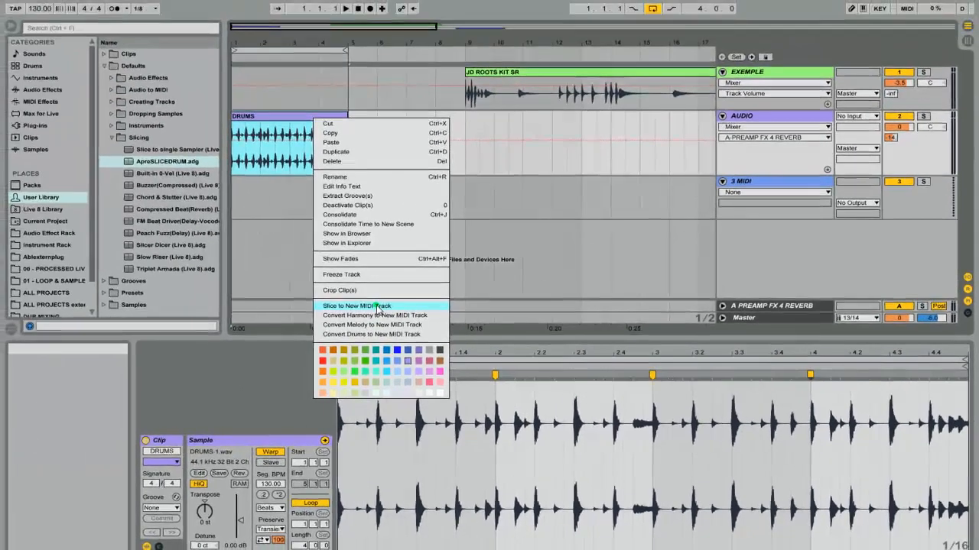
pyautogui.click(189, 246)
pyautogui.click(525, 256)
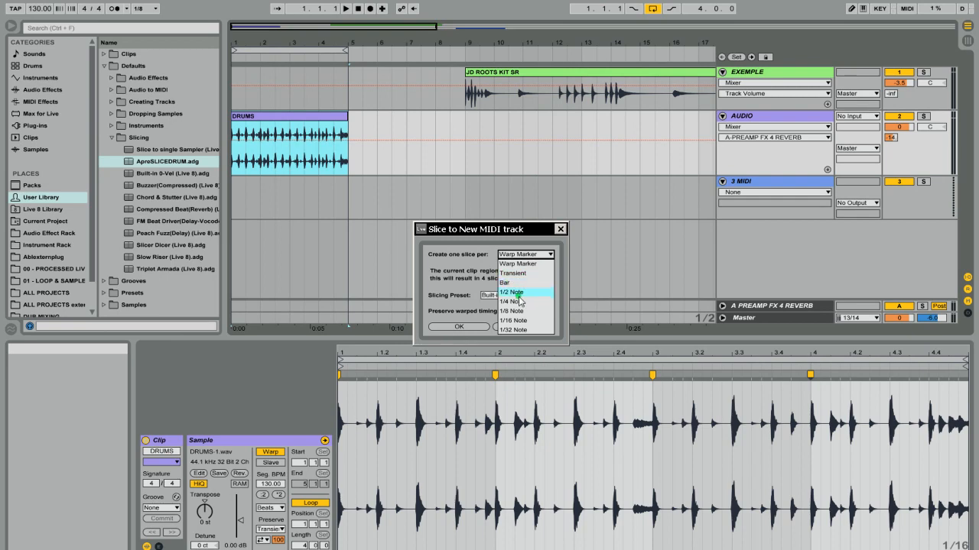
pyautogui.click(453, 274)
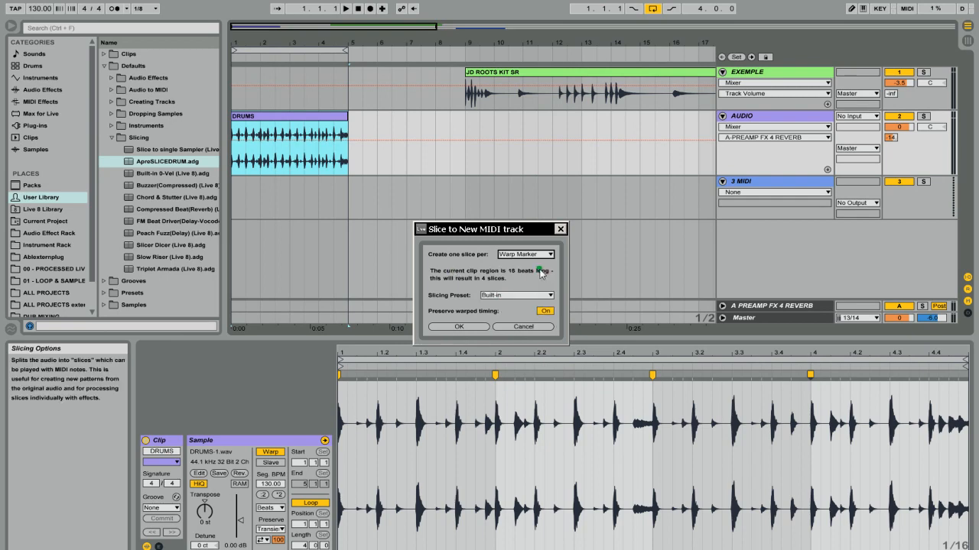
pyautogui.click(510, 298)
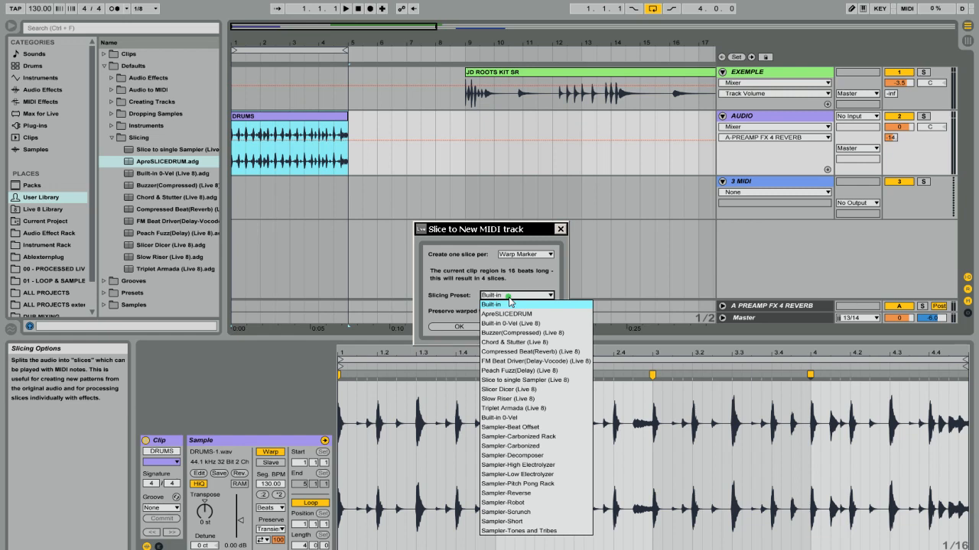
pyautogui.click(467, 296)
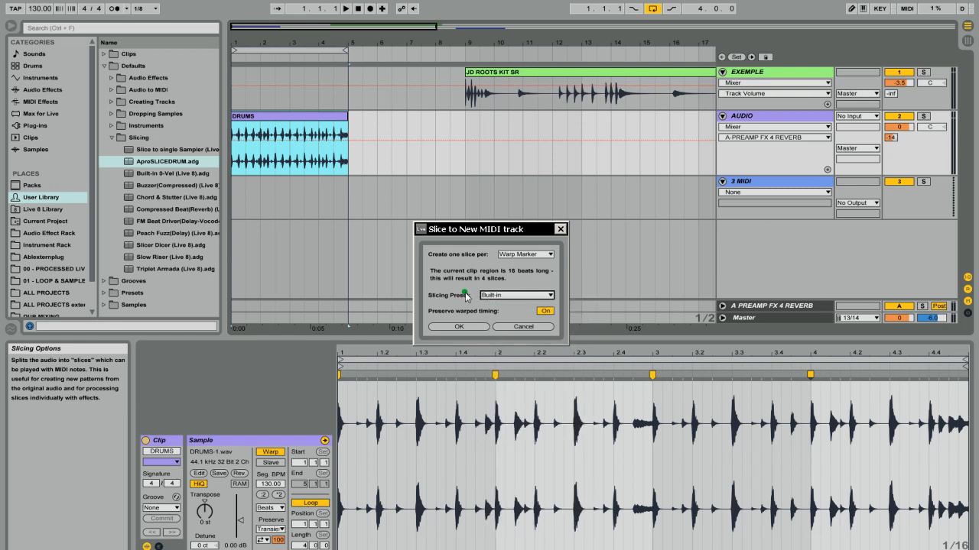
pyautogui.click(483, 327)
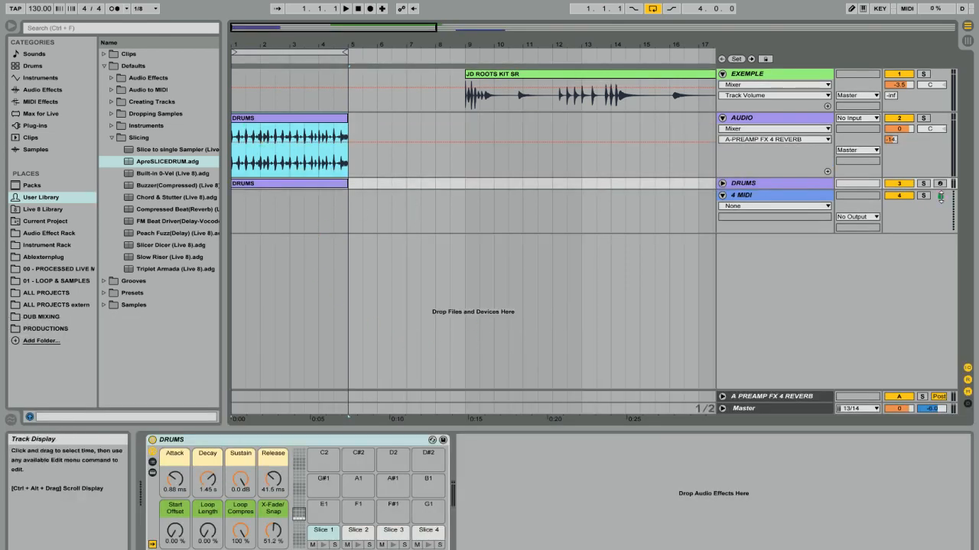
# In the new DRUMS MIDI clip, extend the Slice 4 note to the end of bar 4 and raise all notes' velocity to 127.
pyautogui.doubleClick(330, 184)
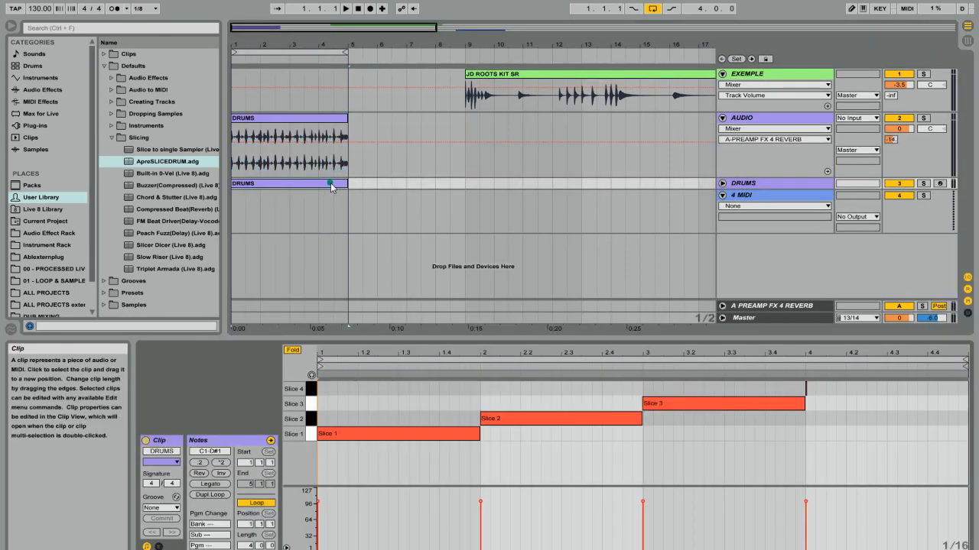
pyautogui.moveTo(806, 388); pyautogui.dragTo(962, 374)
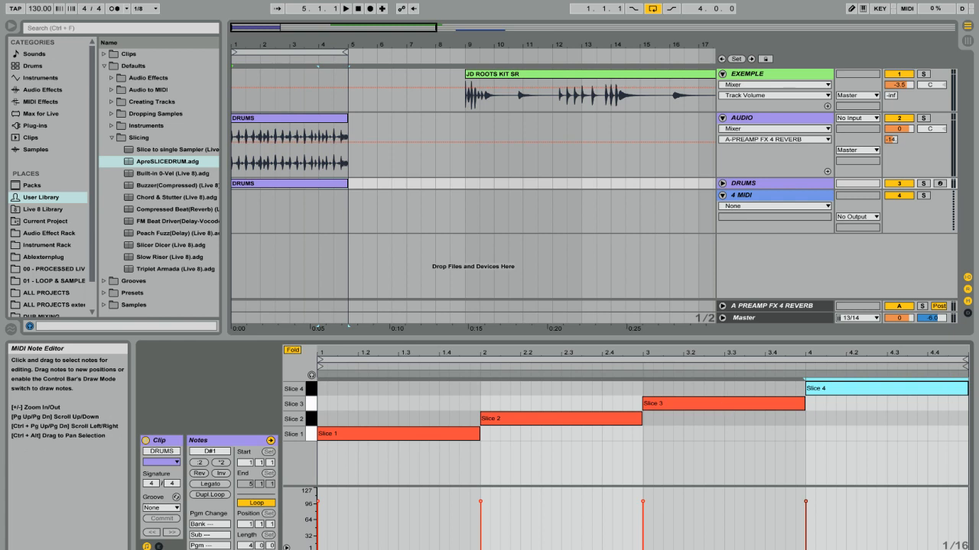
pyautogui.moveTo(867, 532); pyautogui.dragTo(147, 405)
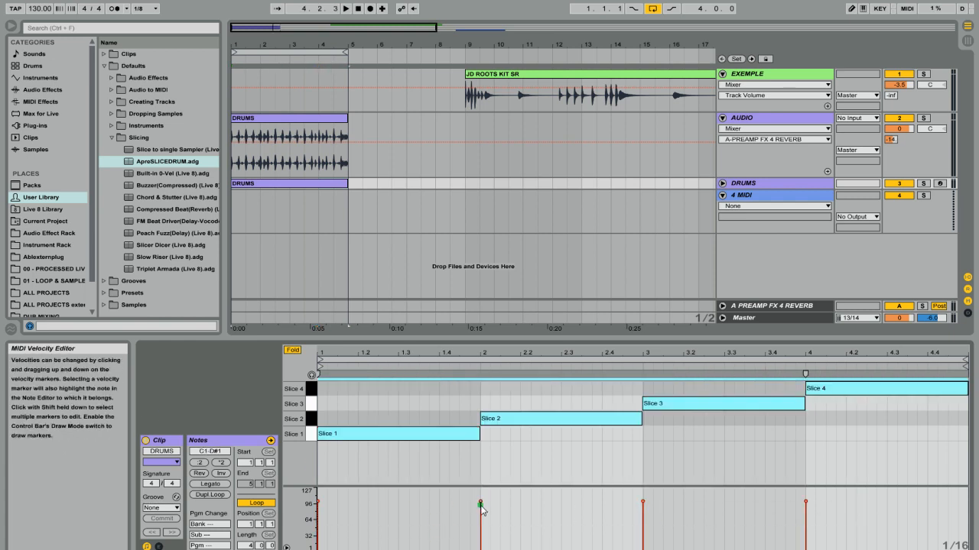
pyautogui.moveTo(480, 505); pyautogui.dragTo(483, 468)
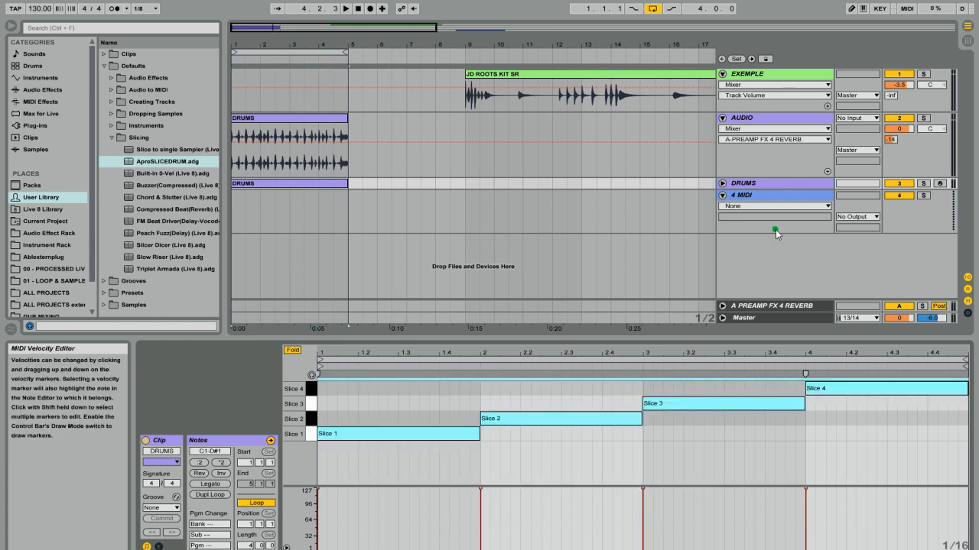
# Audition Slice 1 in the DRUMS track's drum rack and view the samples of slices 1 to 4.
pyautogui.doubleClick(765, 184)
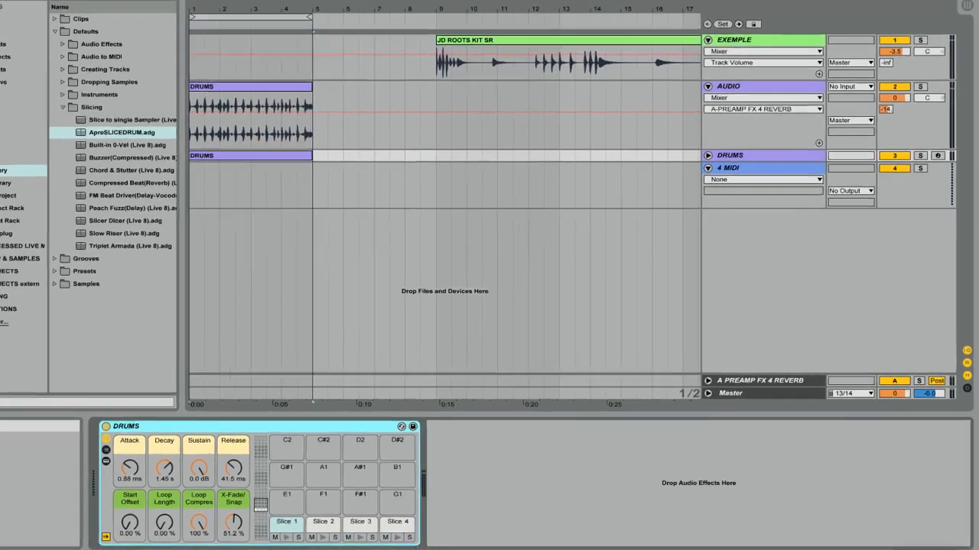
pyautogui.click(286, 538)
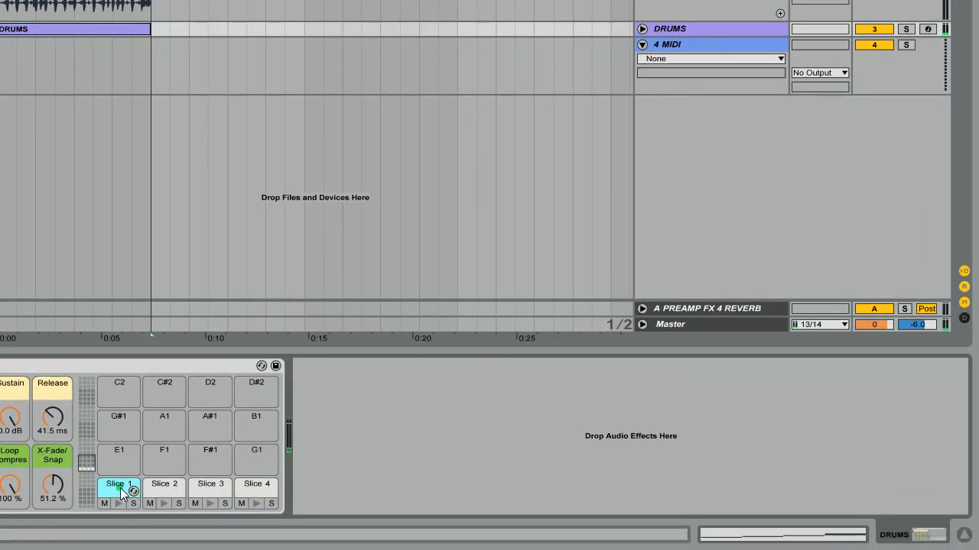
pyautogui.click(122, 491)
pyautogui.click(150, 493)
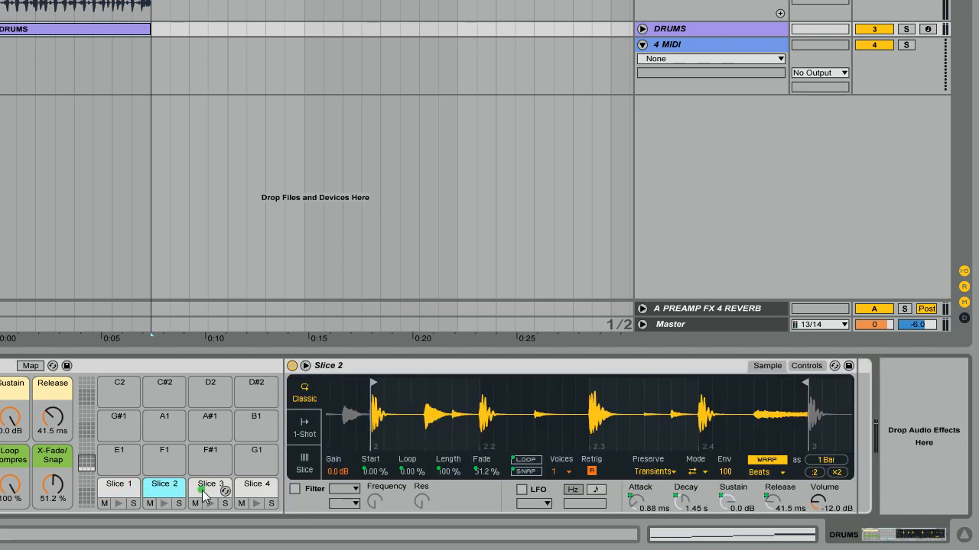
pyautogui.click(205, 493)
pyautogui.click(249, 496)
# Extend Slice 4's sample end point to the end of the drum recording, making the slice one bar long.
pyautogui.moveTo(535, 421); pyautogui.dragTo(345, 421)
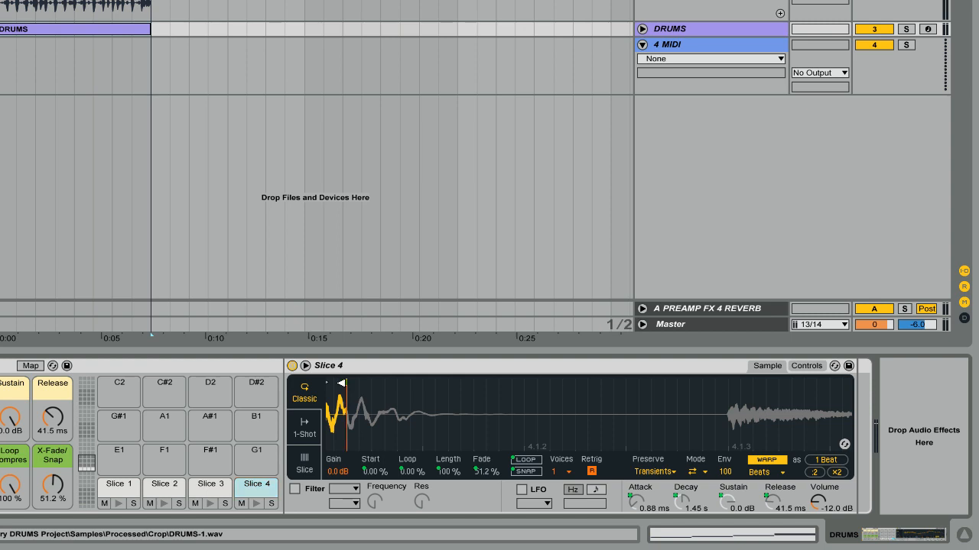
pyautogui.moveTo(341, 383)
pyautogui.mouseDown()
pyautogui.moveTo(975, 394)
pyautogui.moveTo(975, 336)
pyautogui.mouseUp()
pyautogui.moveTo(678, 414)
pyautogui.mouseDown()
pyautogui.moveTo(660, 383)
pyautogui.moveTo(745, 329)
pyautogui.mouseUp()
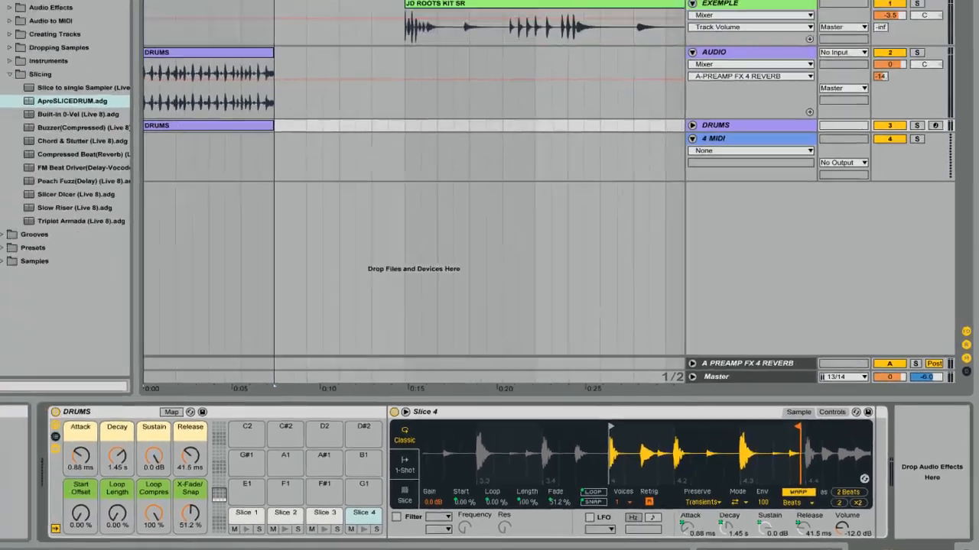
pyautogui.moveTo(798, 427); pyautogui.dragTo(975, 413)
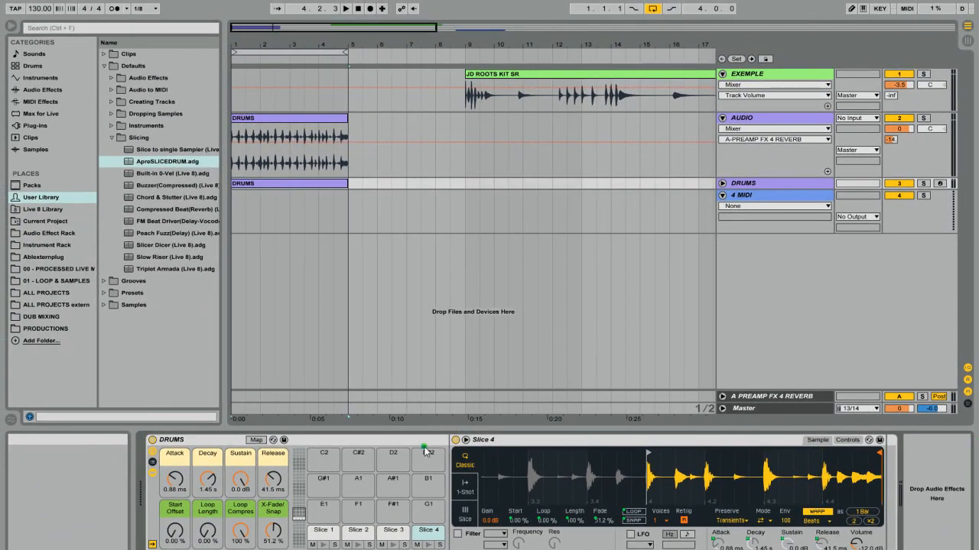
# Solo and unfold the DRUMS MIDI track, and play its sliced clip.
pyautogui.click(924, 184)
pyautogui.click(722, 183)
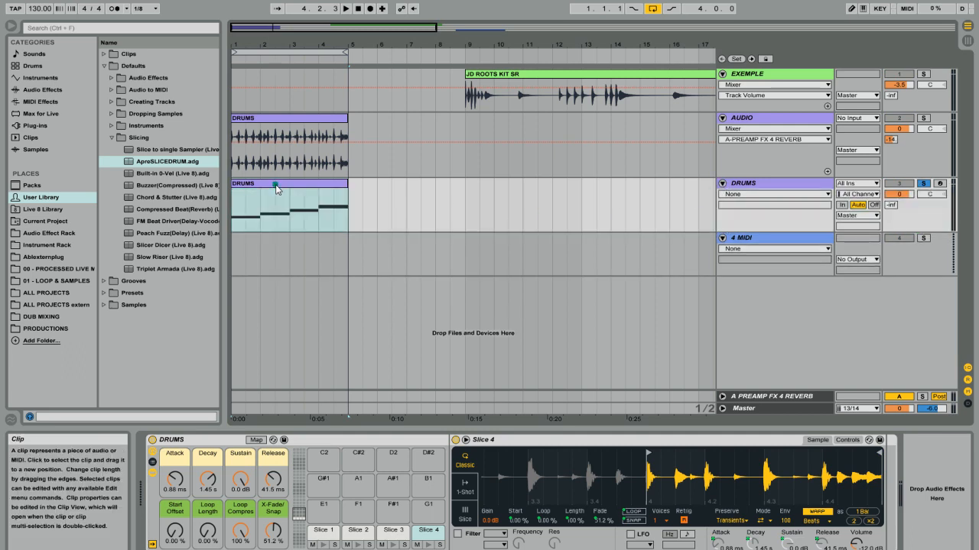
pyautogui.press('space')
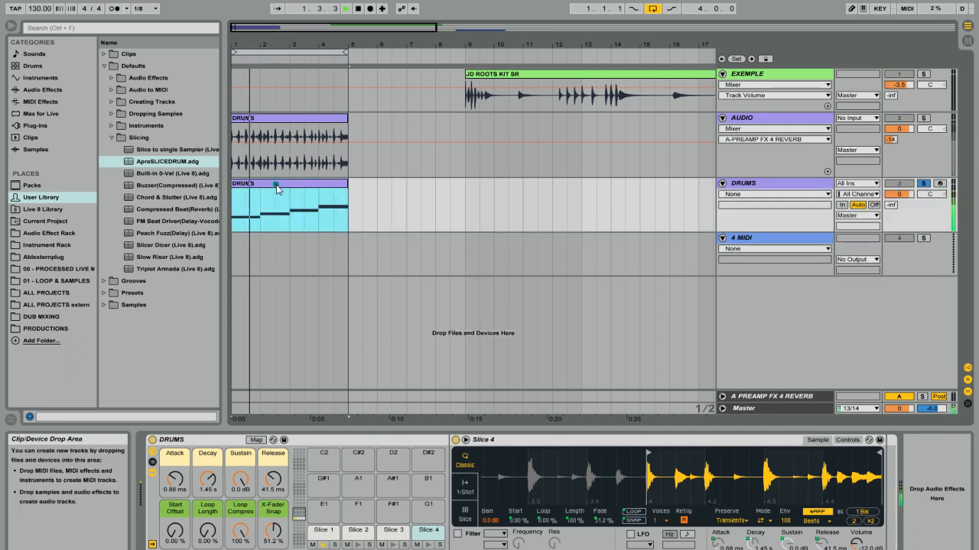
# In the DRUMS MIDI clip, shorten all four slice notes to one beat and duplicate them directly after the originals.
pyautogui.click(280, 188)
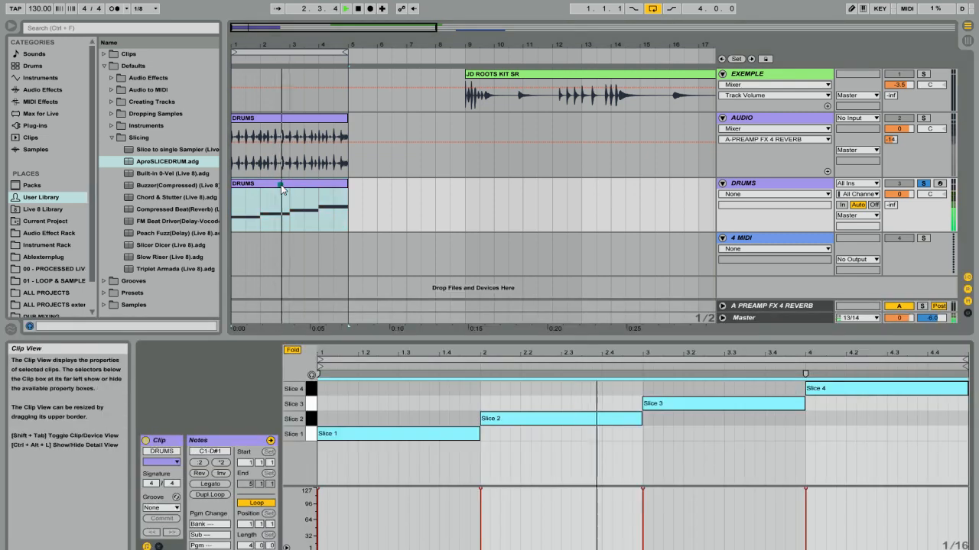
pyautogui.moveTo(424, 340); pyautogui.dragTo(458, 195)
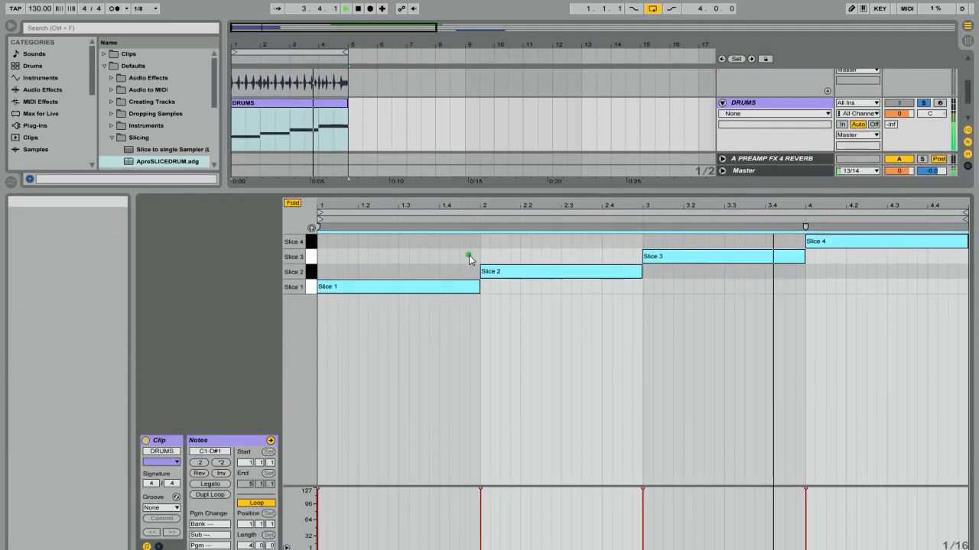
pyautogui.moveTo(480, 286); pyautogui.dragTo(360, 280)
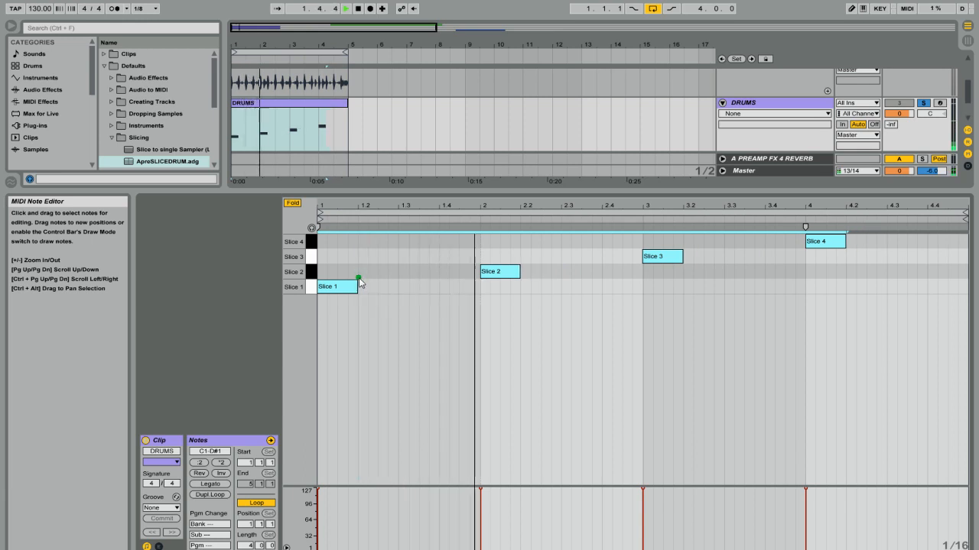
pyautogui.hotkey('ctrl', 'd')
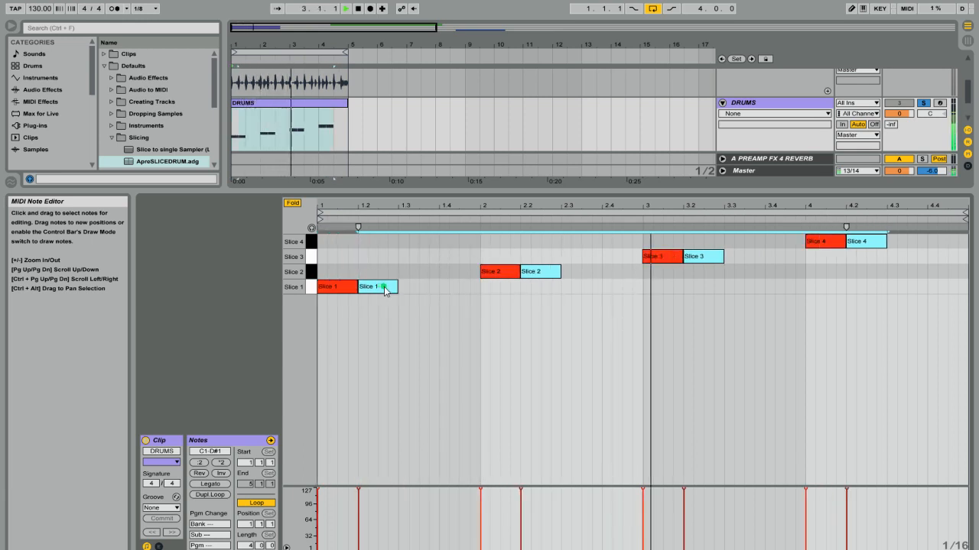
# Duplicate the four slice notes once more, extend the newest ones to the end of each bar, and stop playback.
pyautogui.hotkey('ctrl', 'd')
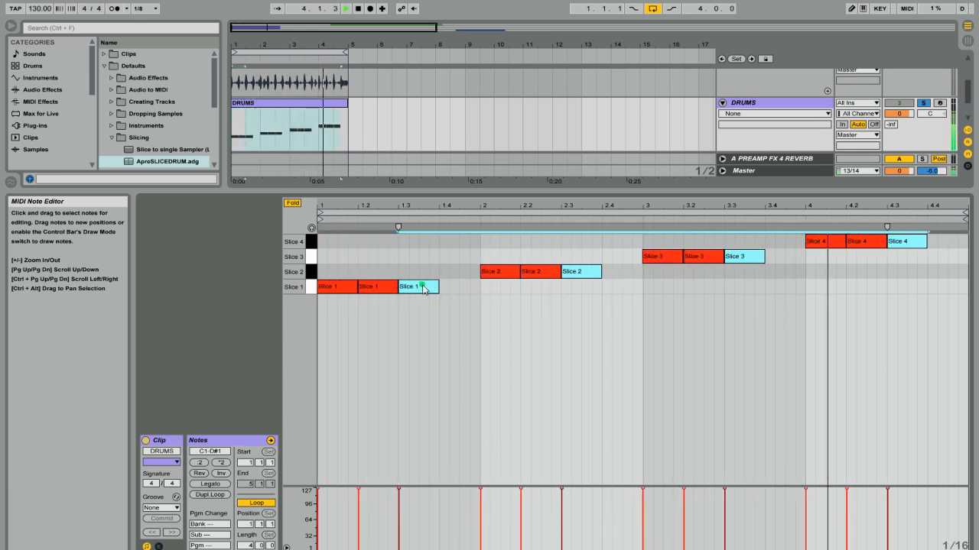
pyautogui.moveTo(438, 286); pyautogui.dragTo(479, 287)
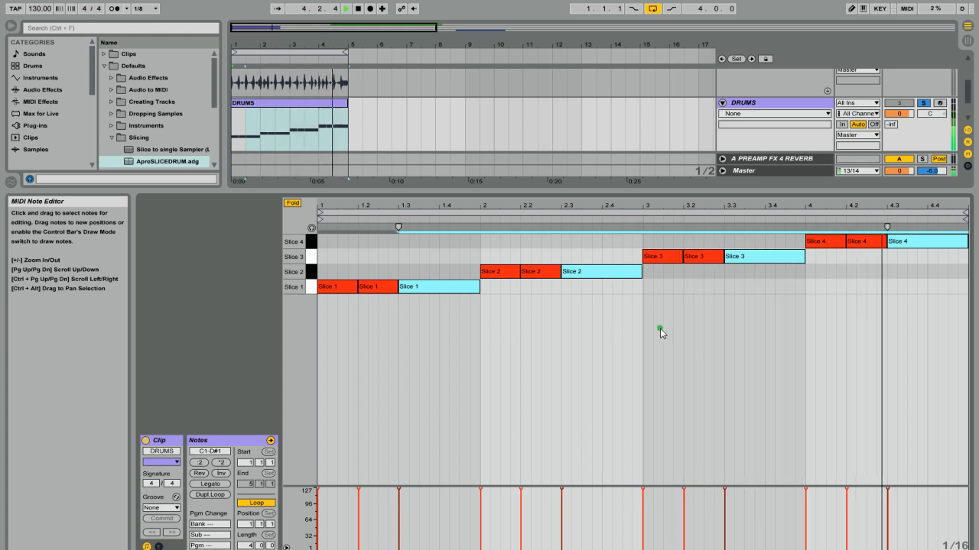
pyautogui.press('space')
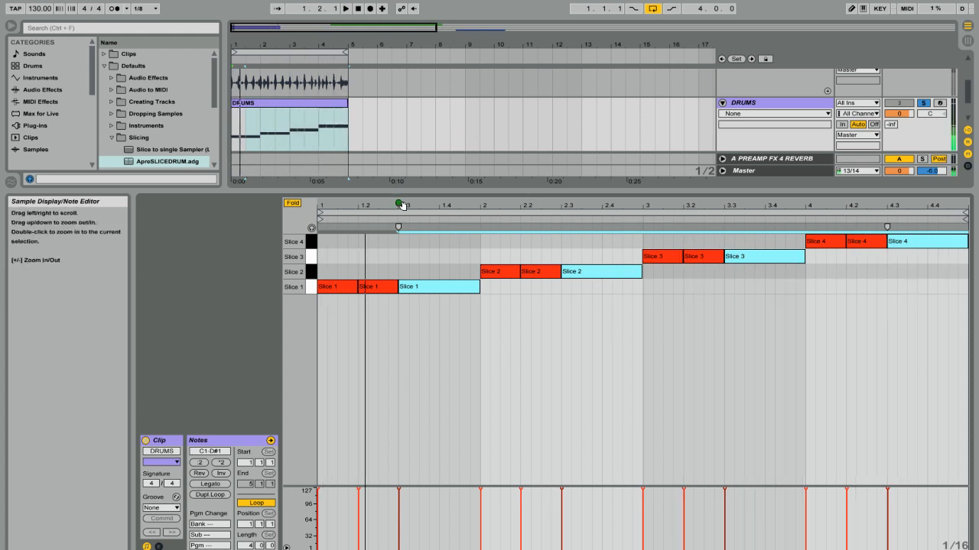
# Unsolo and delete the DRUMS MIDI track, and fold the 3 MIDI and AUDIO tracks.
pyautogui.moveTo(409, 192); pyautogui.dragTo(415, 397)
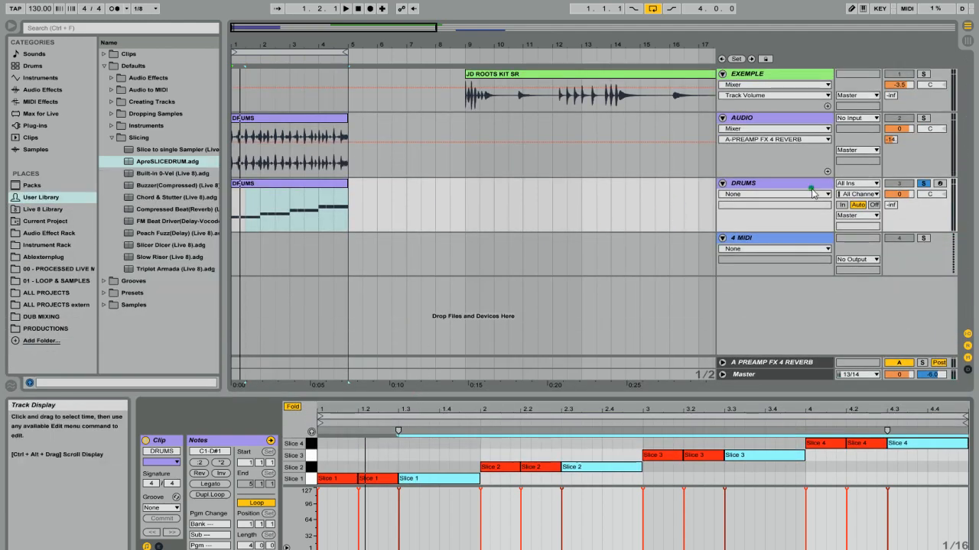
pyautogui.click(923, 185)
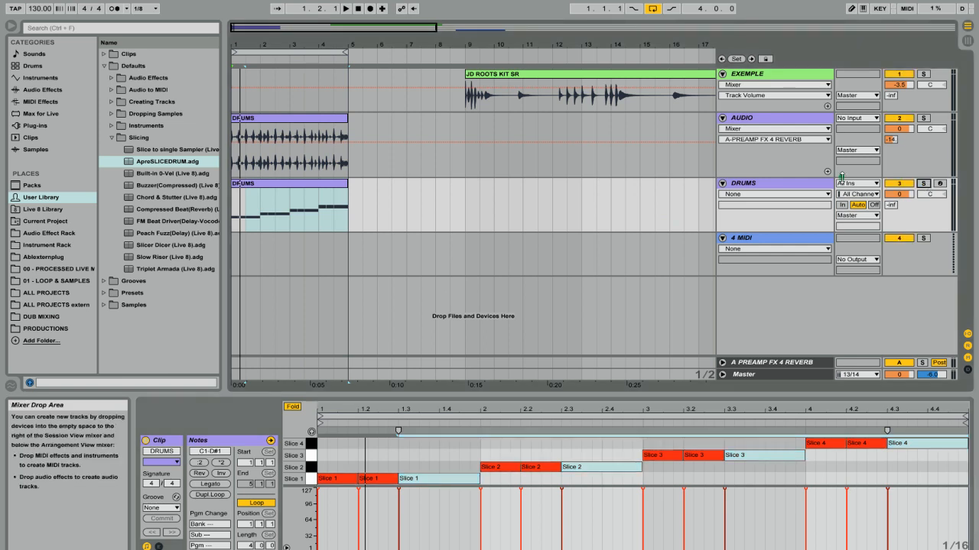
pyautogui.click(799, 184)
pyautogui.press('Delete')
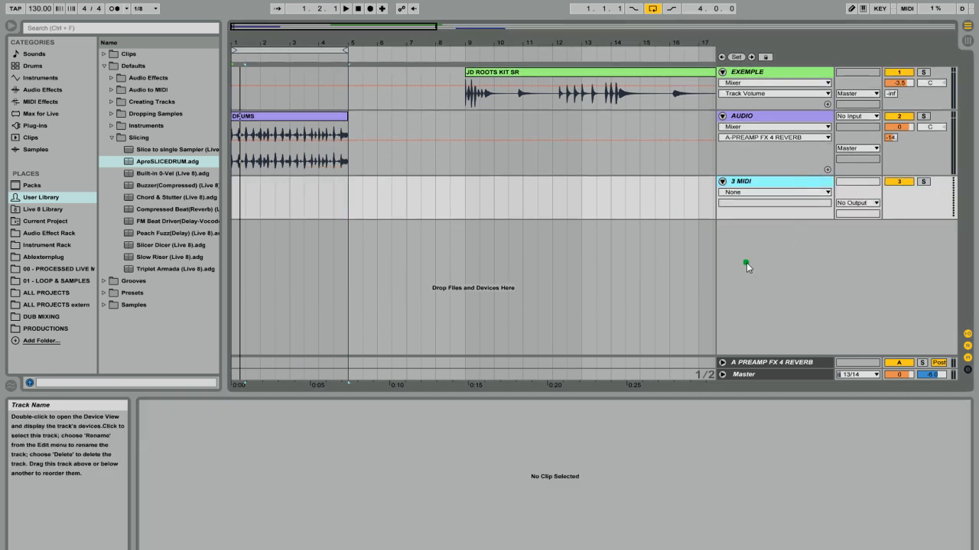
pyautogui.click(722, 182)
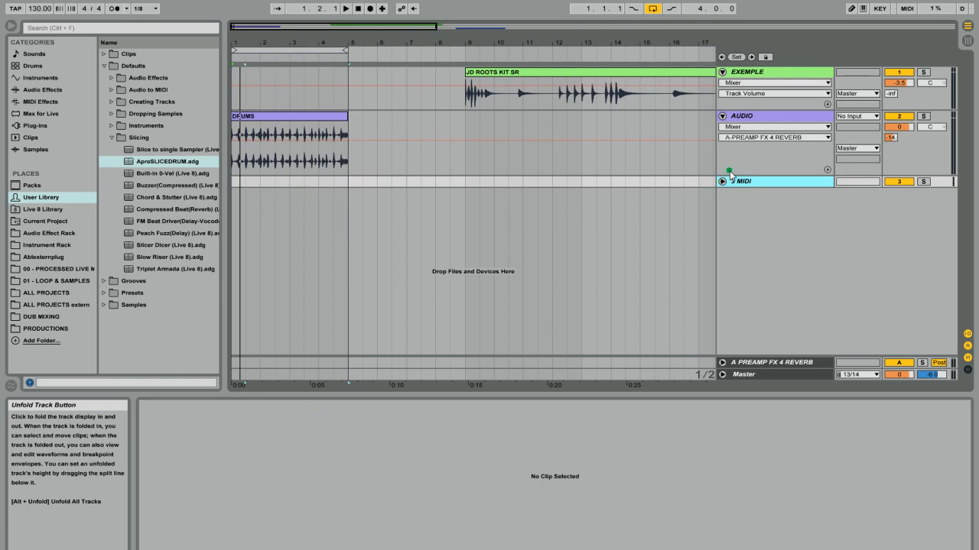
pyautogui.click(721, 116)
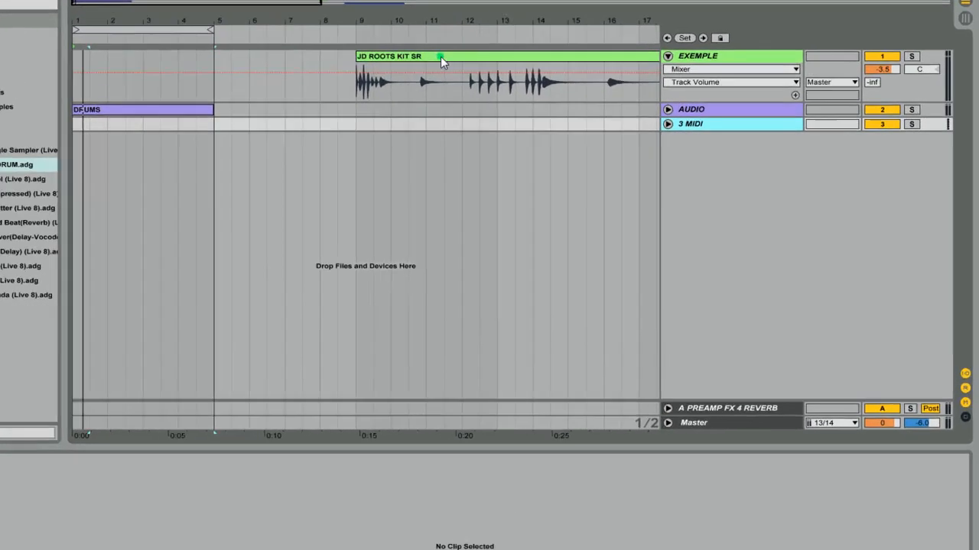
# Play the JD ROOTS KIT SR clip on the EXEMPLE track and examine its waveform and warp markers.
pyautogui.click(534, 79)
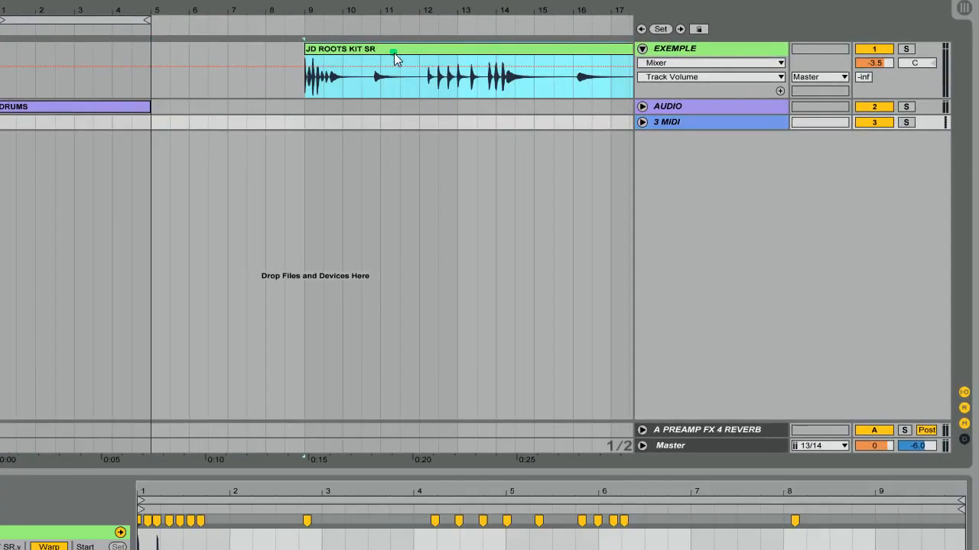
pyautogui.press('space')
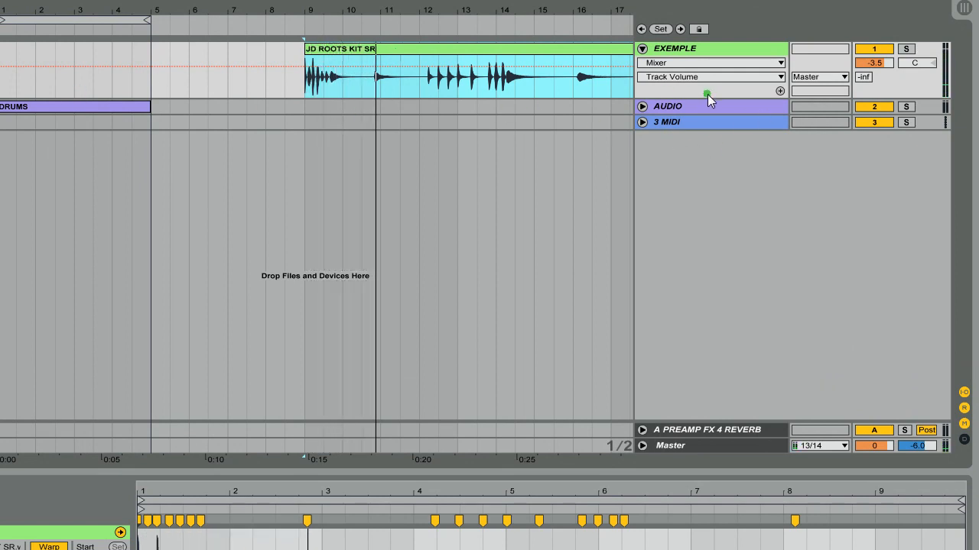
pyautogui.doubleClick(545, 50)
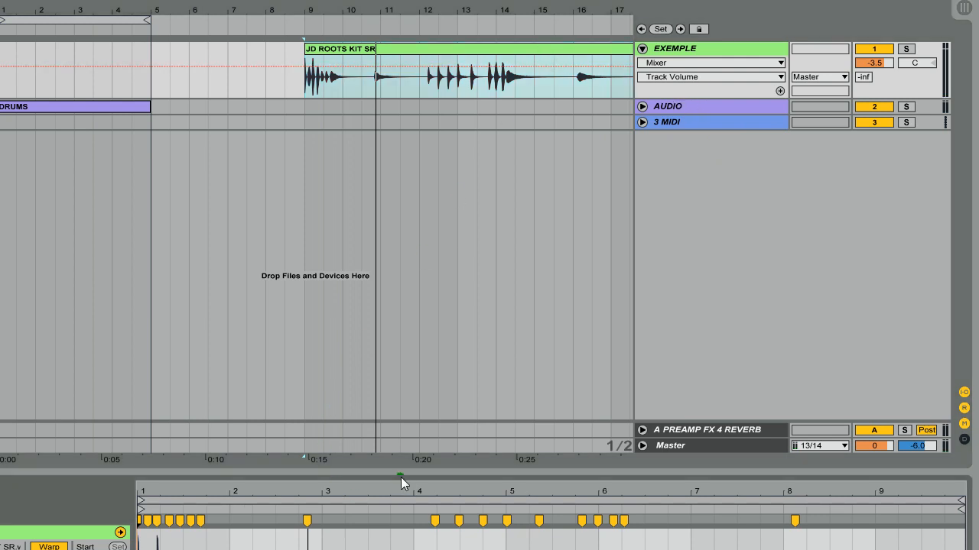
pyautogui.moveTo(405, 473); pyautogui.dragTo(447, 205)
pyautogui.moveTo(156, 227); pyautogui.dragTo(152, 249)
pyautogui.moveTo(342, 206); pyautogui.dragTo(342, 183)
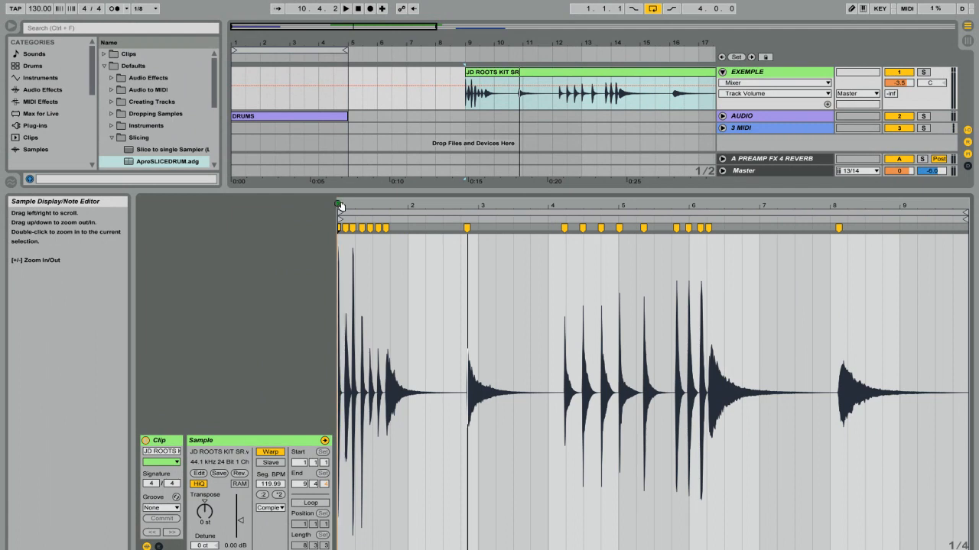
pyautogui.click(386, 210)
pyautogui.click(547, 279)
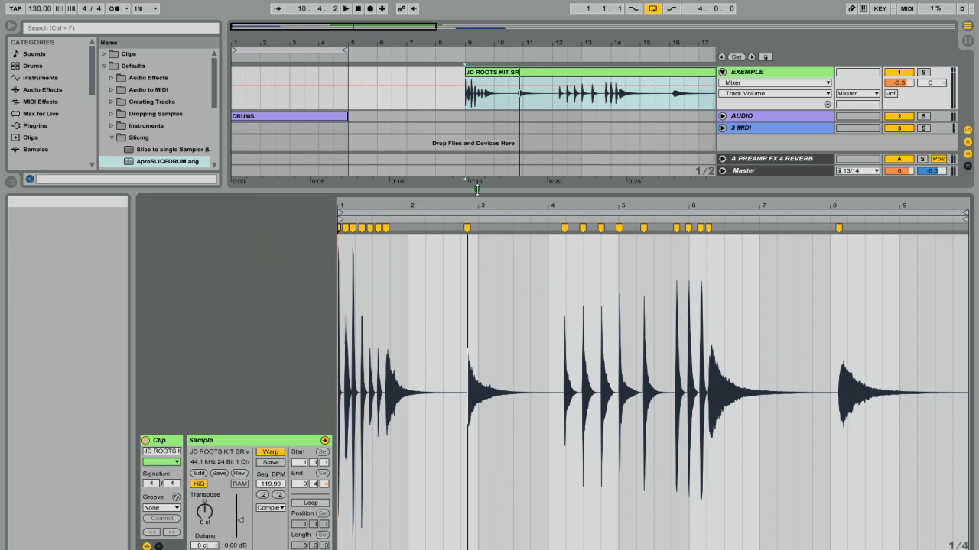
pyautogui.moveTo(477, 192); pyautogui.dragTo(477, 407)
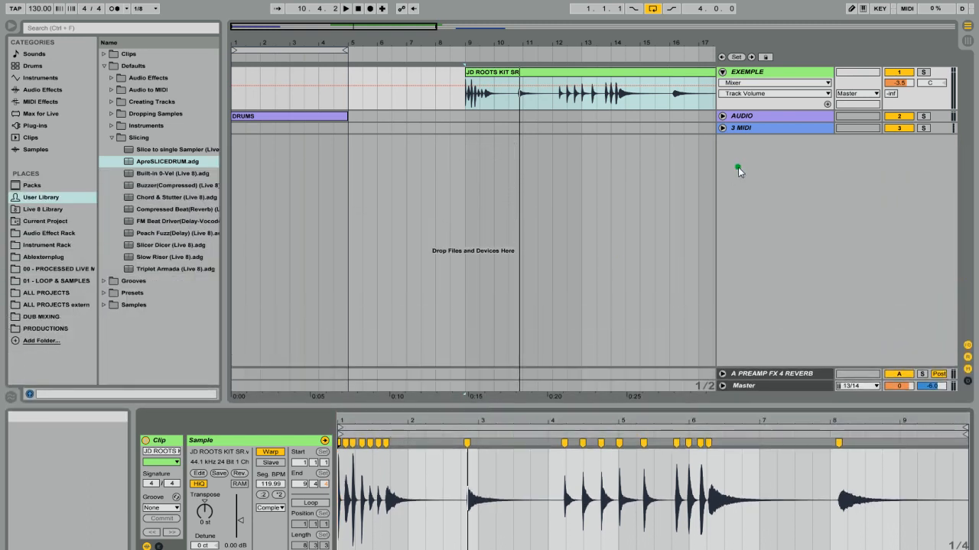
pyautogui.click(493, 75)
pyautogui.press('space')
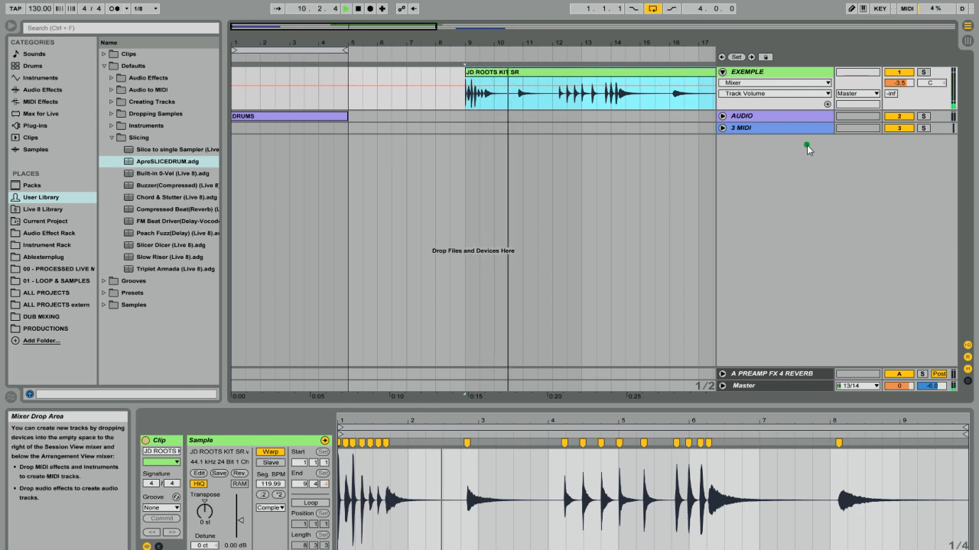
# Insert an audio track below the 3 MIDI track and unfold it.
pyautogui.rightClick(759, 159)
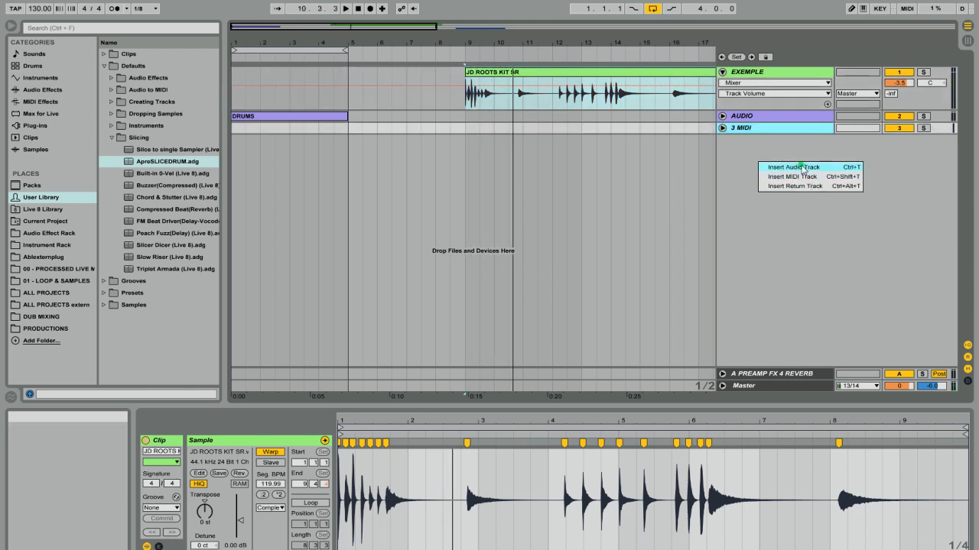
pyautogui.click(796, 163)
pyautogui.click(722, 142)
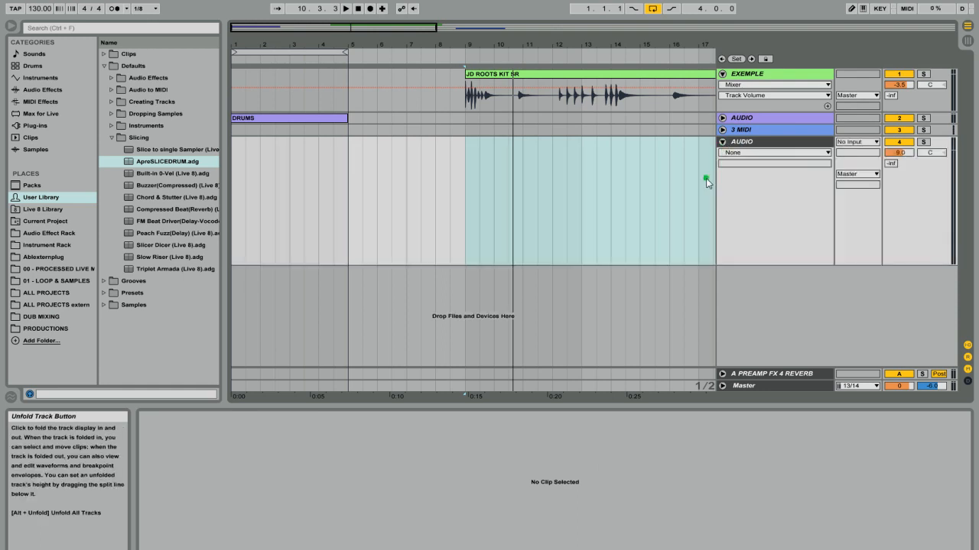
# From the 01 - LOOP & SAMPLES folder, place KICK A 2K16.wav at bar 9 of the new audio track, followed by SNARE CLAP 2K16.wav.
pyautogui.click(60, 282)
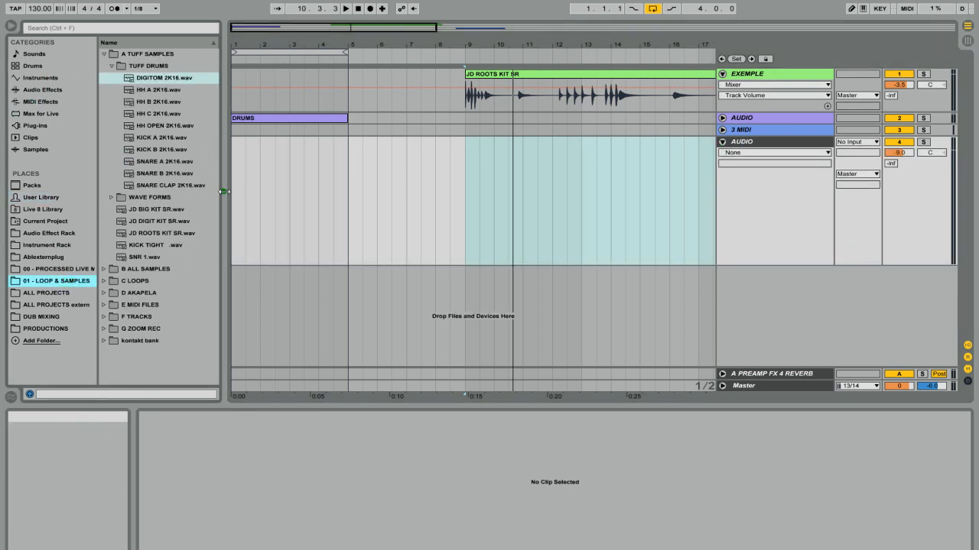
pyautogui.moveTo(223, 192); pyautogui.dragTo(267, 194)
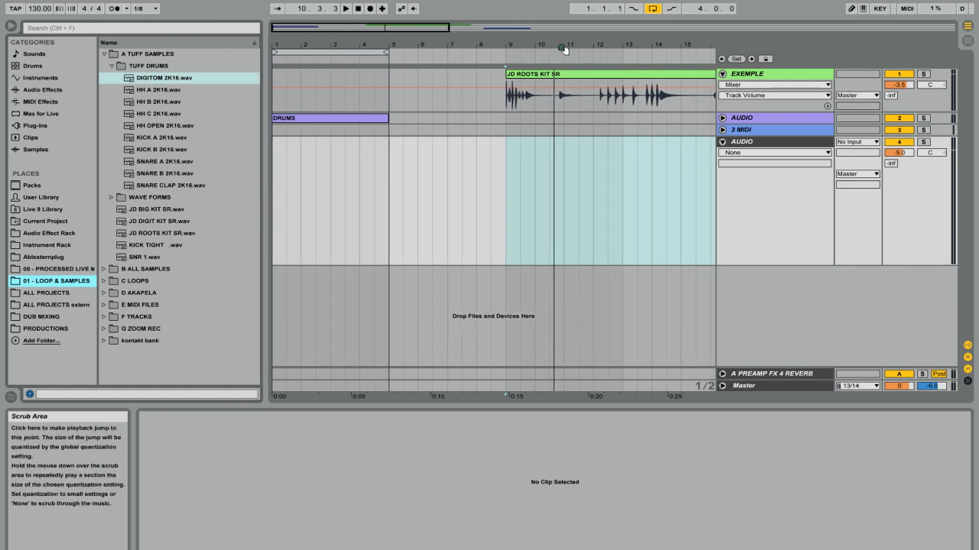
pyautogui.moveTo(566, 44); pyautogui.dragTo(564, 297)
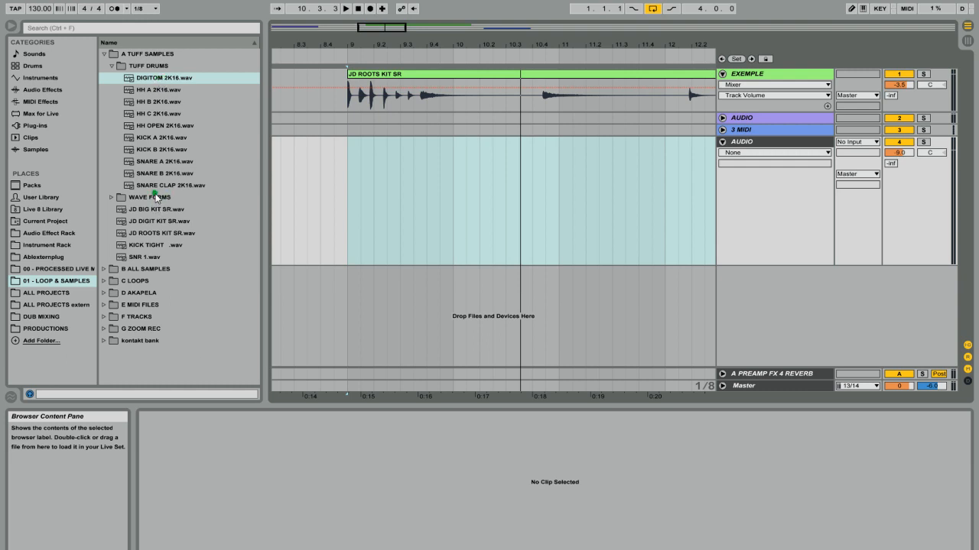
pyautogui.moveTo(152, 143); pyautogui.dragTo(350, 208)
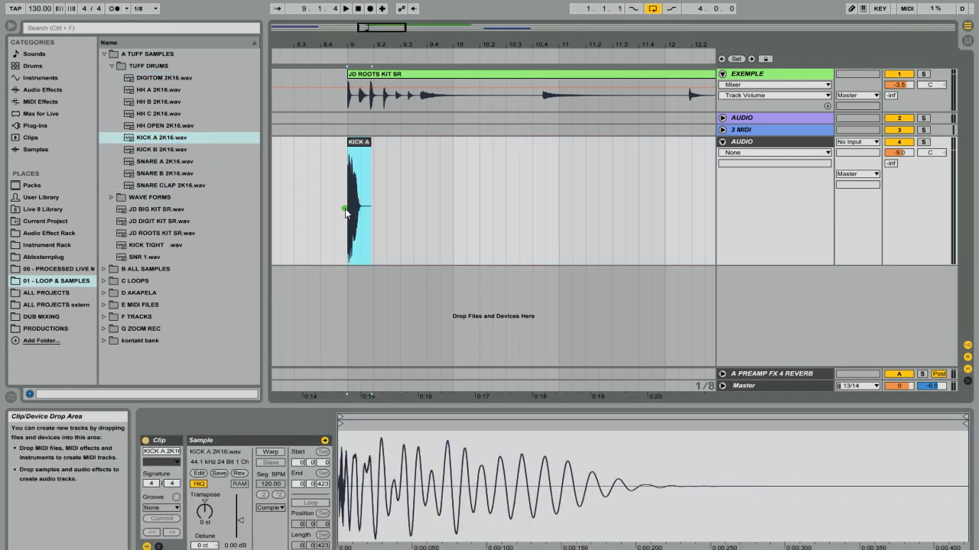
pyautogui.moveTo(161, 189); pyautogui.dragTo(366, 191)
# Add SNARE A 2K16.wav and SNARE B 2K16.wav after the clap, with SNARE B moved back directly behind SNARE A.
pyautogui.click(171, 172)
pyautogui.keyDown('shift'); pyautogui.click(173, 162); pyautogui.keyUp('shift')
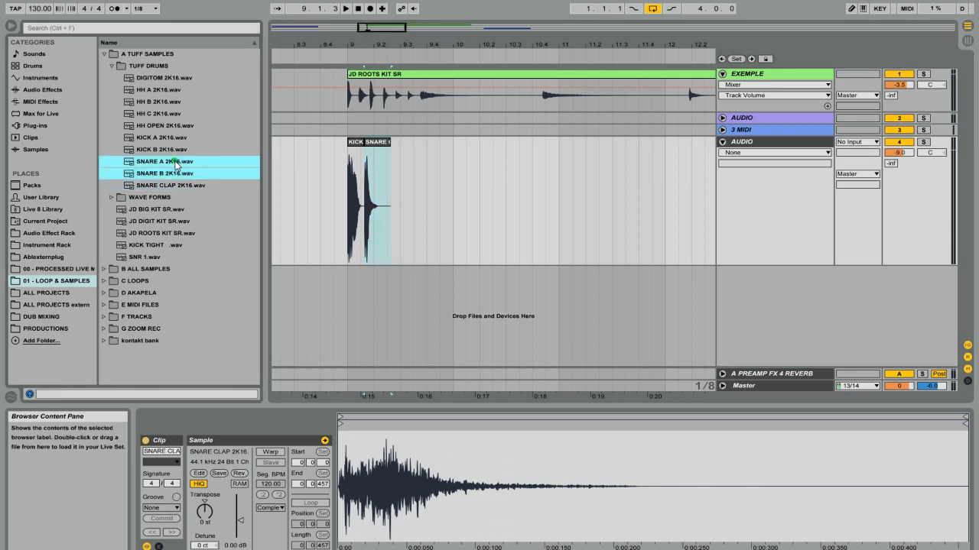
pyautogui.moveTo(173, 163); pyautogui.dragTo(381, 175)
pyautogui.click(414, 143)
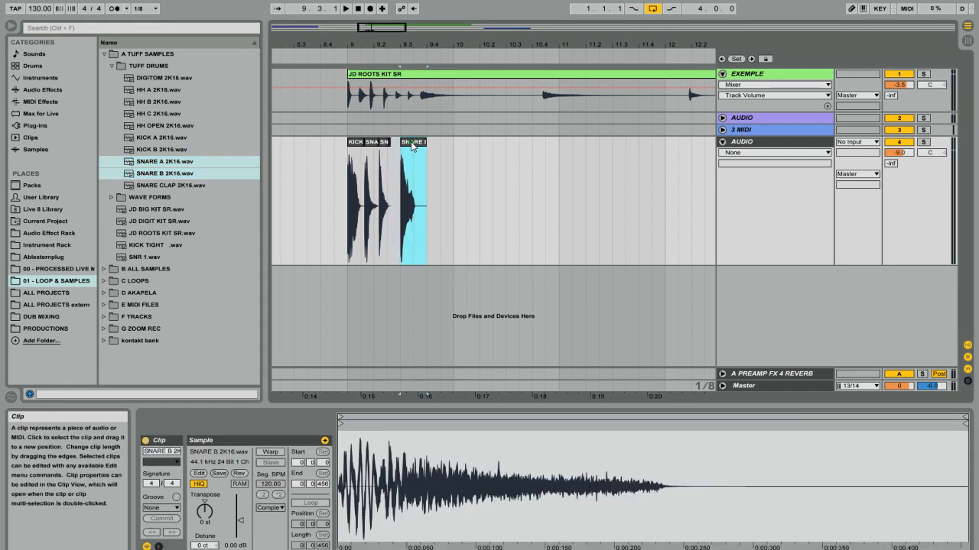
pyautogui.moveTo(412, 146); pyautogui.dragTo(404, 148)
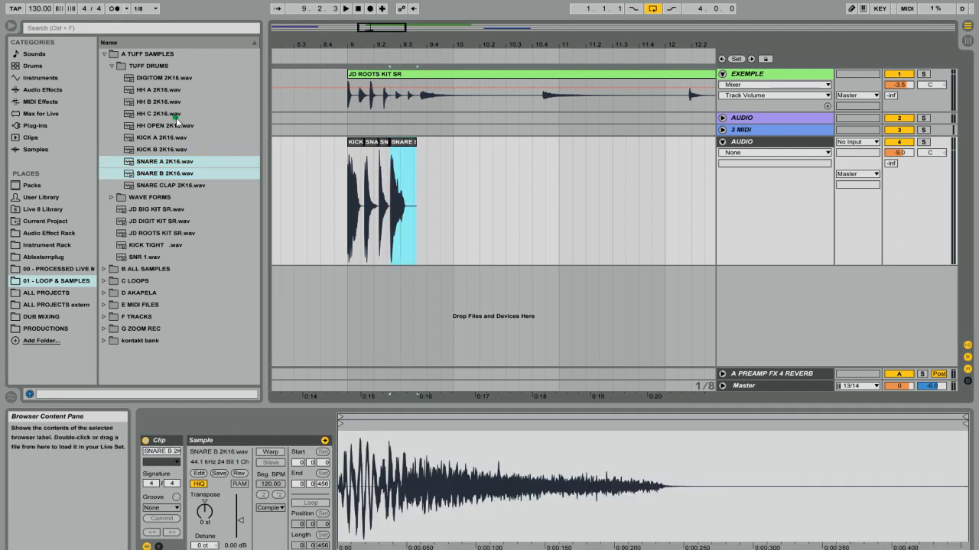
# Add the HH A, HH B, HH C and HH OPEN samples over SNARE B's silent tail, and extend the HH A clip to HH B's start.
pyautogui.click(169, 90)
pyautogui.keyDown('shift'); pyautogui.click(168, 125); pyautogui.keyUp('shift')
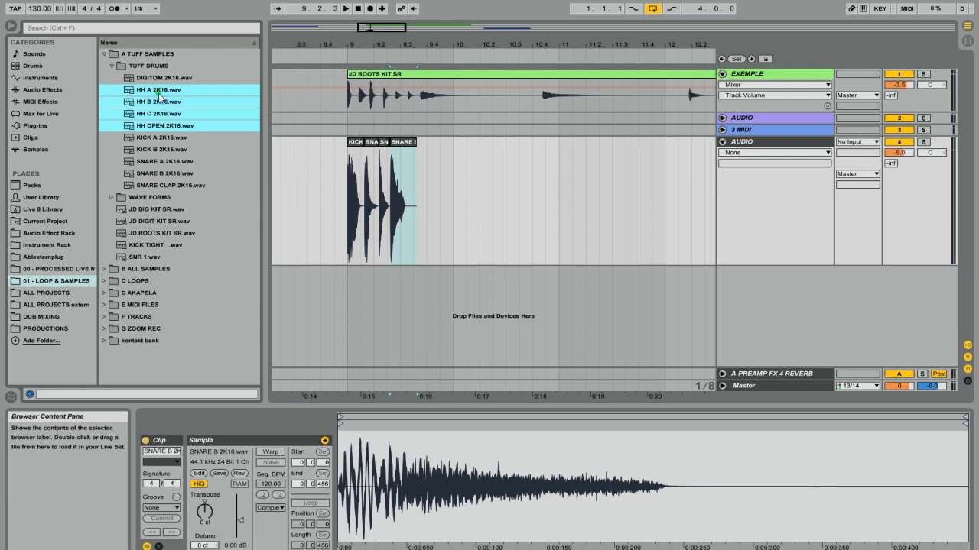
pyautogui.moveTo(162, 95); pyautogui.dragTo(407, 167)
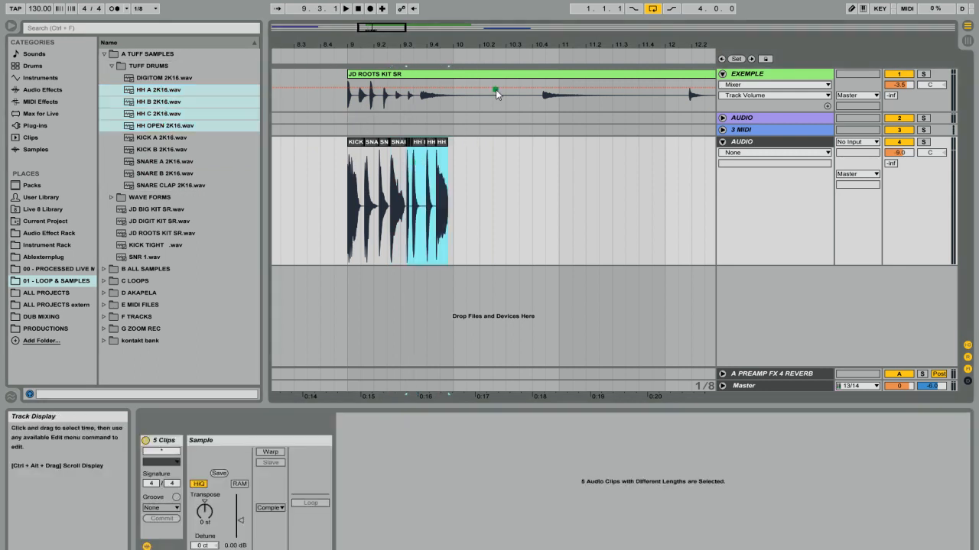
pyautogui.moveTo(405, 42); pyautogui.dragTo(402, 118)
pyautogui.click(458, 142)
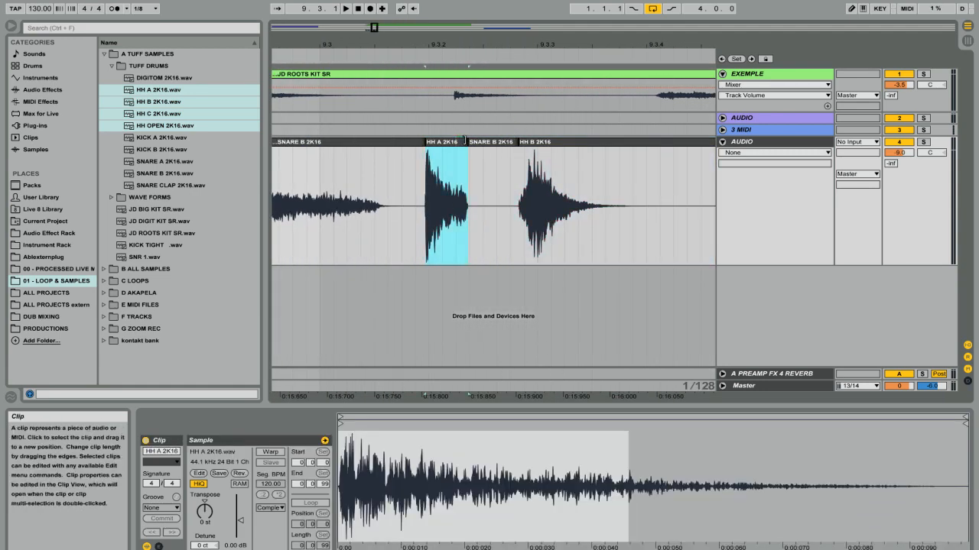
pyautogui.moveTo(464, 142); pyautogui.dragTo(517, 142)
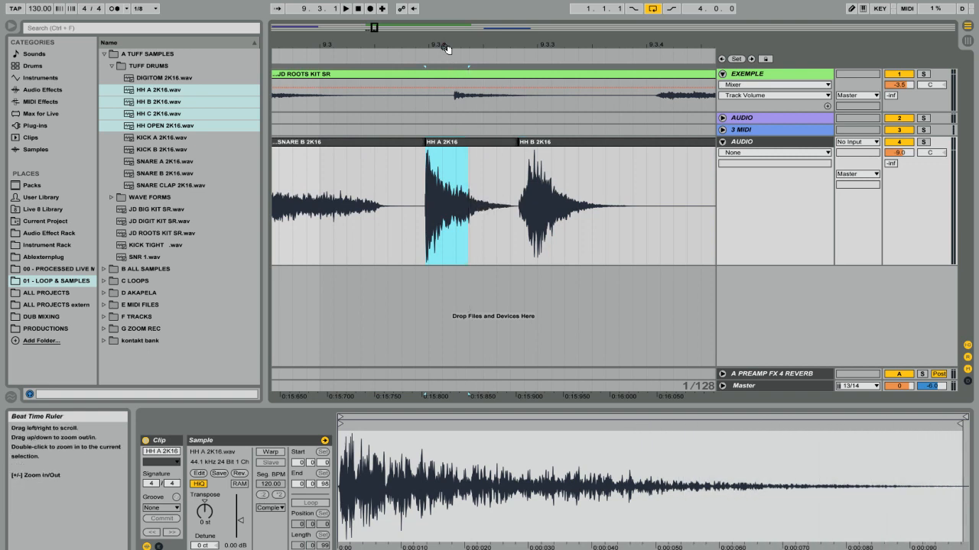
# Place DIGITOM 2K16.wav after the HH OPEN clip and add a copy right behind it, transposed by -3 st.
pyautogui.moveTo(449, 47); pyautogui.dragTo(449, 25)
pyautogui.moveTo(389, 27); pyautogui.dragTo(504, 6)
pyautogui.moveTo(182, 80)
pyautogui.mouseDown()
pyautogui.moveTo(367, 145)
pyautogui.moveTo(575, 186)
pyautogui.moveTo(568, 176)
pyautogui.mouseUp()
pyautogui.moveTo(590, 44); pyautogui.dragTo(589, 108)
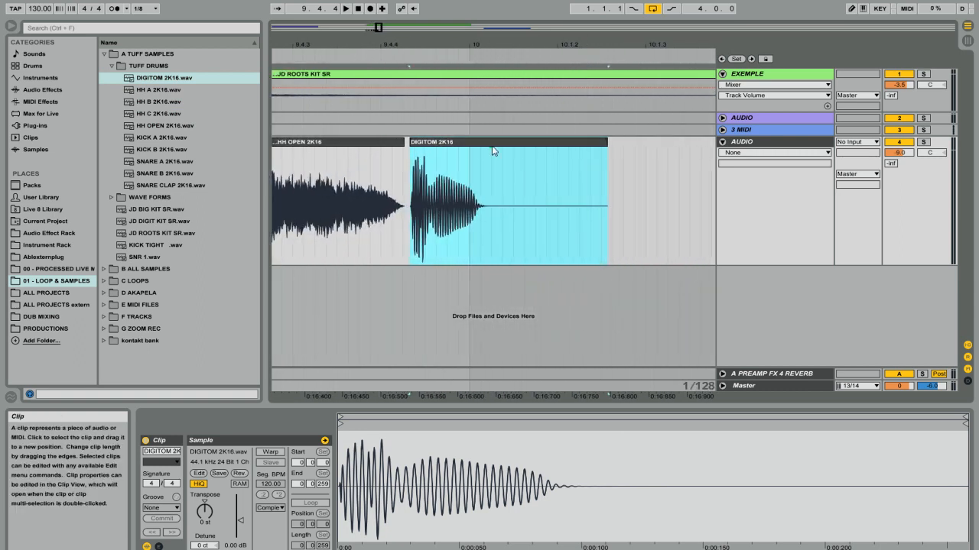
pyautogui.moveTo(497, 148); pyautogui.dragTo(558, 155)
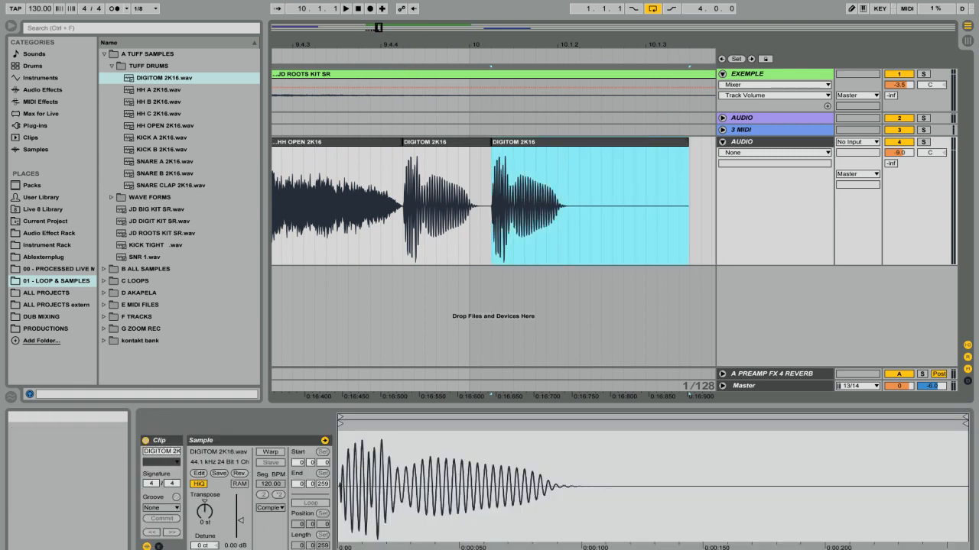
pyautogui.moveTo(205, 511); pyautogui.dragTo(205, 503)
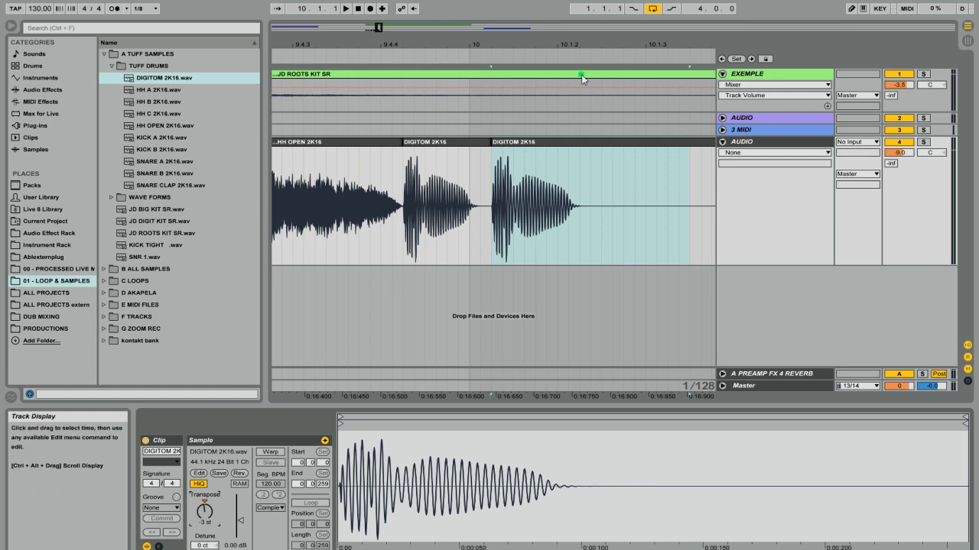
# Copy the -3 st DIGITOM clip once more behind itself, transpose the new copy lower, and play the tom clips.
pyautogui.moveTo(551, 45); pyautogui.dragTo(444, 52)
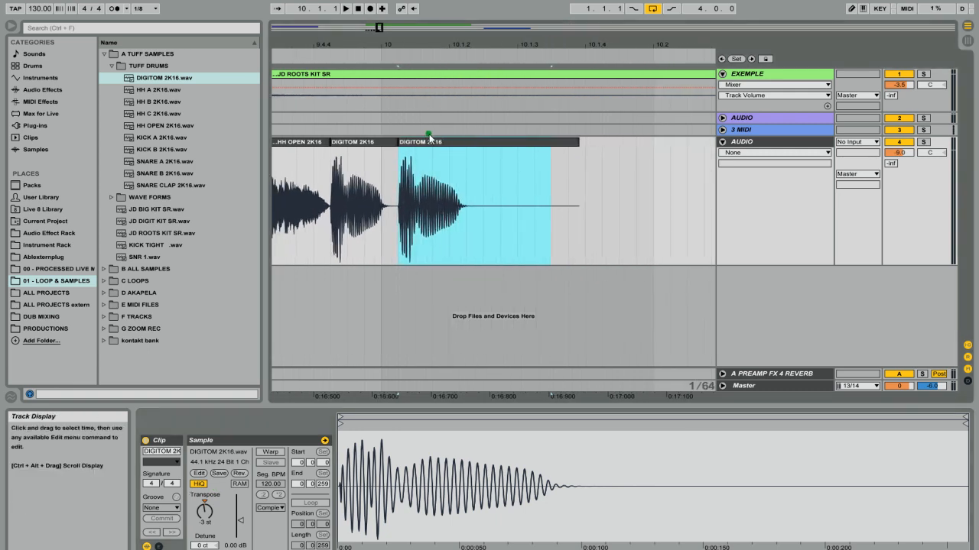
pyautogui.moveTo(428, 145); pyautogui.dragTo(513, 151)
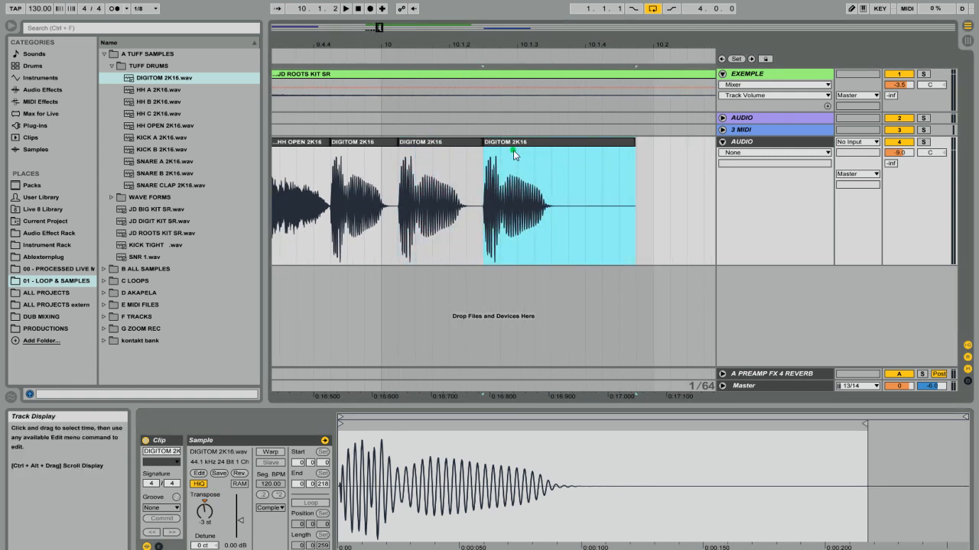
pyautogui.moveTo(204, 511); pyautogui.dragTo(204, 519)
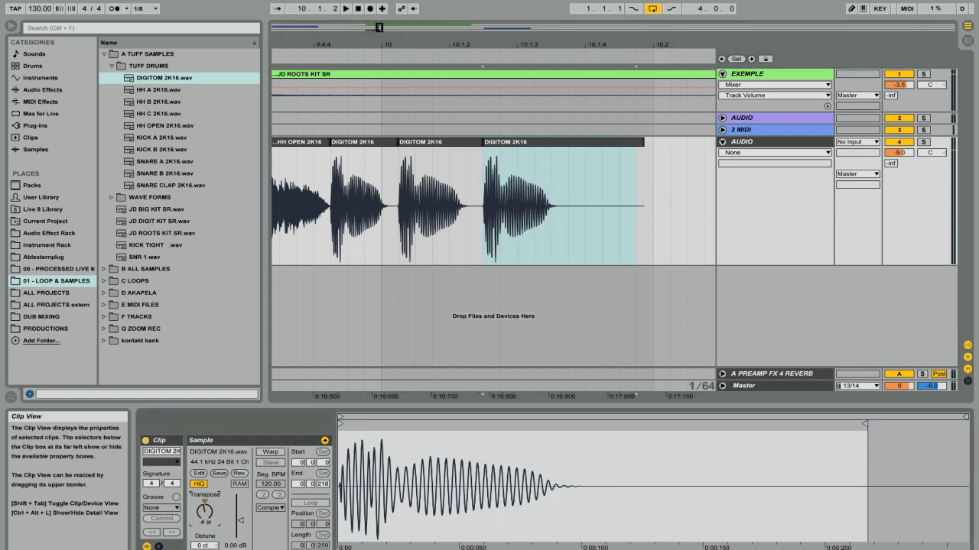
pyautogui.click(349, 145)
pyautogui.press('space')
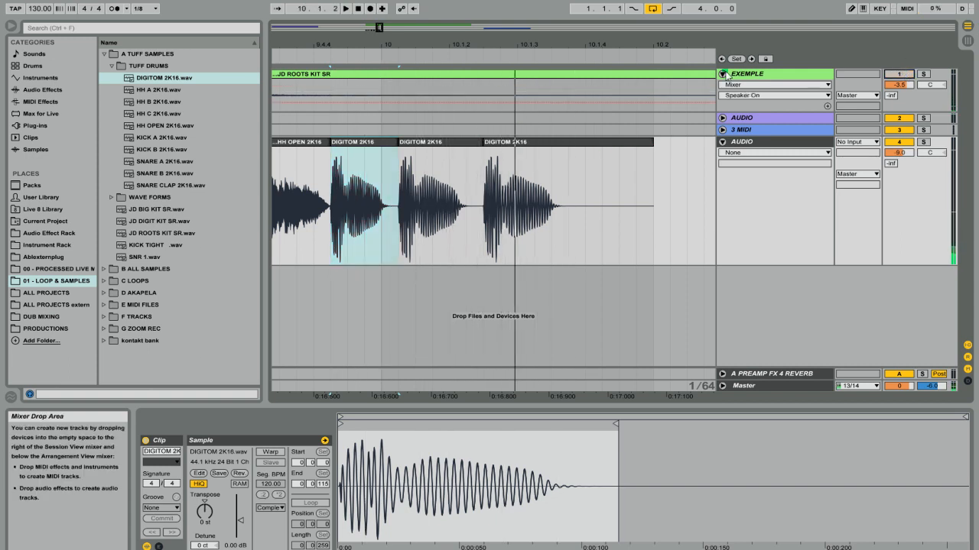
# Play the assembled kit from the SNARE CLAP clip onward to compare the sample levels.
pyautogui.press('space')
pyautogui.moveTo(459, 46); pyautogui.dragTo(477, 6)
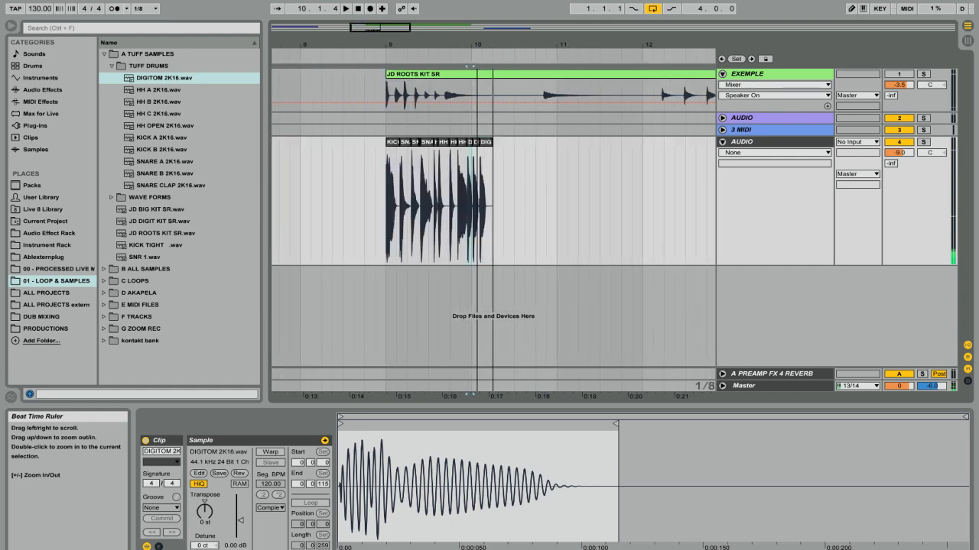
pyautogui.moveTo(371, 54); pyautogui.dragTo(371, 100)
pyautogui.click(352, 141)
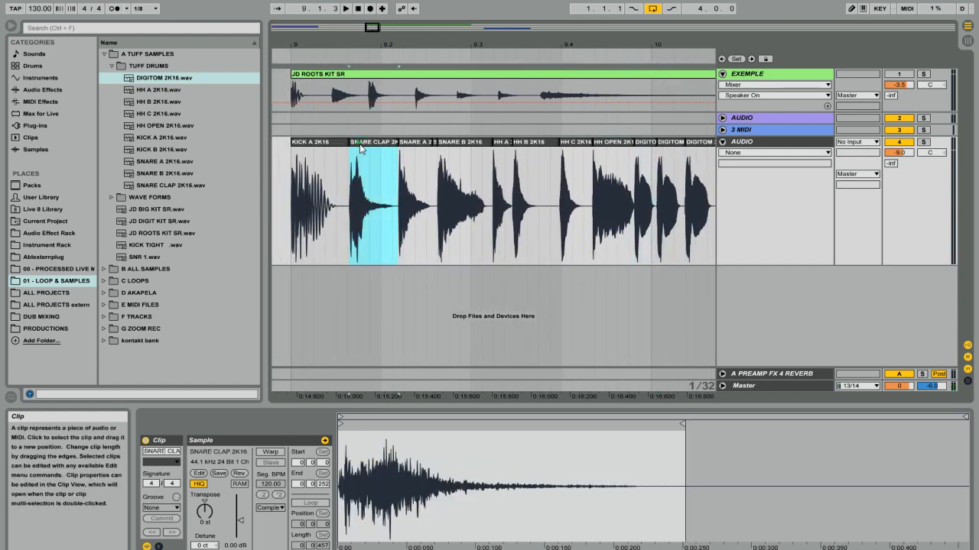
pyautogui.press('space')
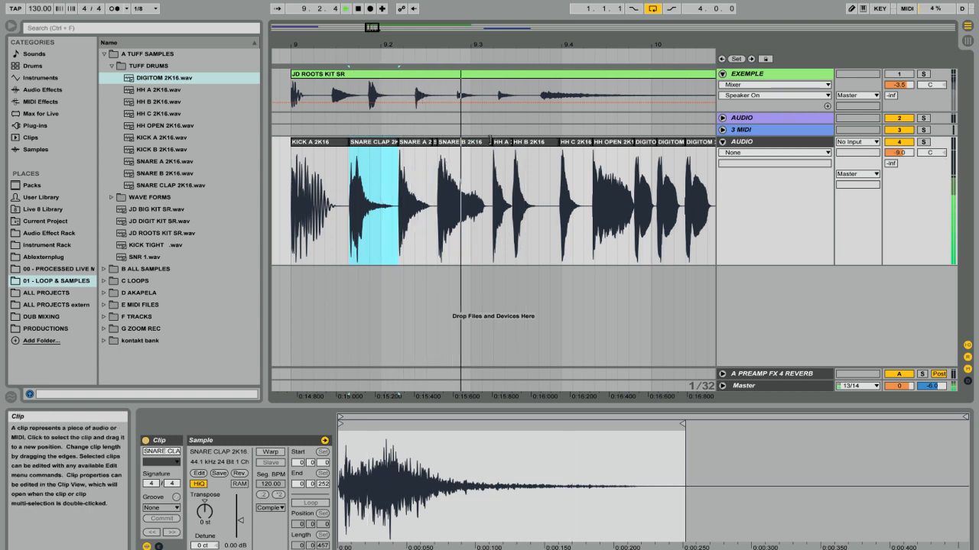
pyautogui.press('space')
# Lower the gain of the hi-hat clips, from HH A through HH OPEN, to -2.60 dB together.
pyautogui.click(502, 143)
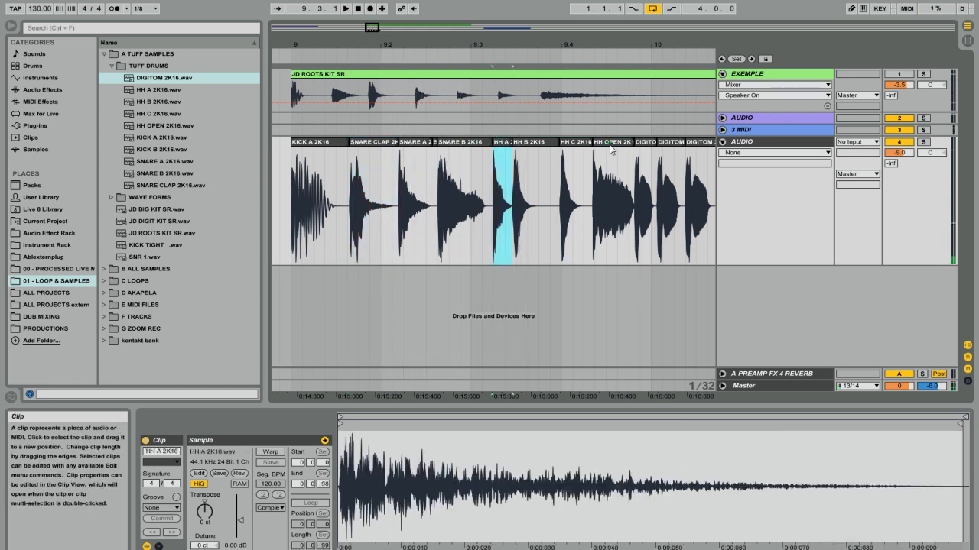
pyautogui.keyDown('shift'); pyautogui.click(610, 149); pyautogui.keyUp('shift')
pyautogui.click(234, 545)
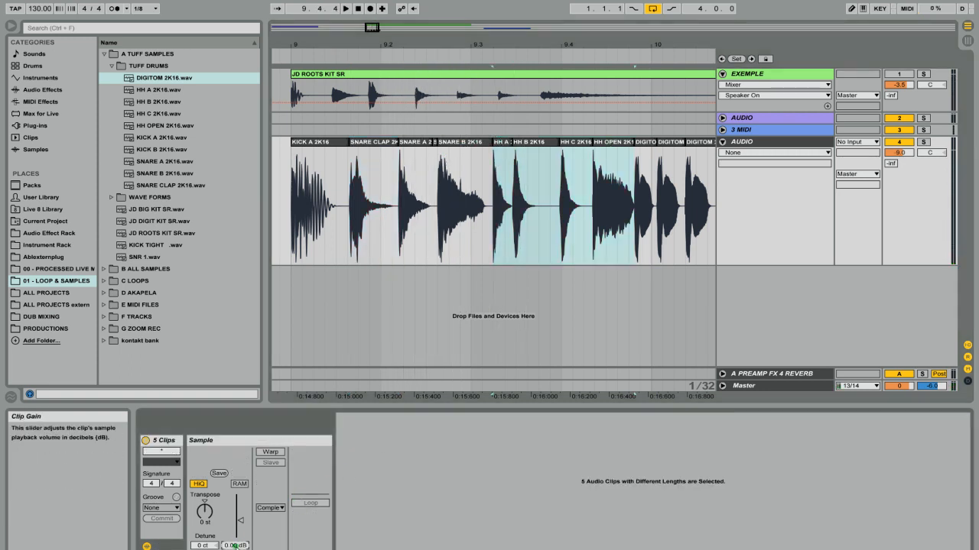
pyautogui.moveTo(235, 545); pyautogui.dragTo(235, 535)
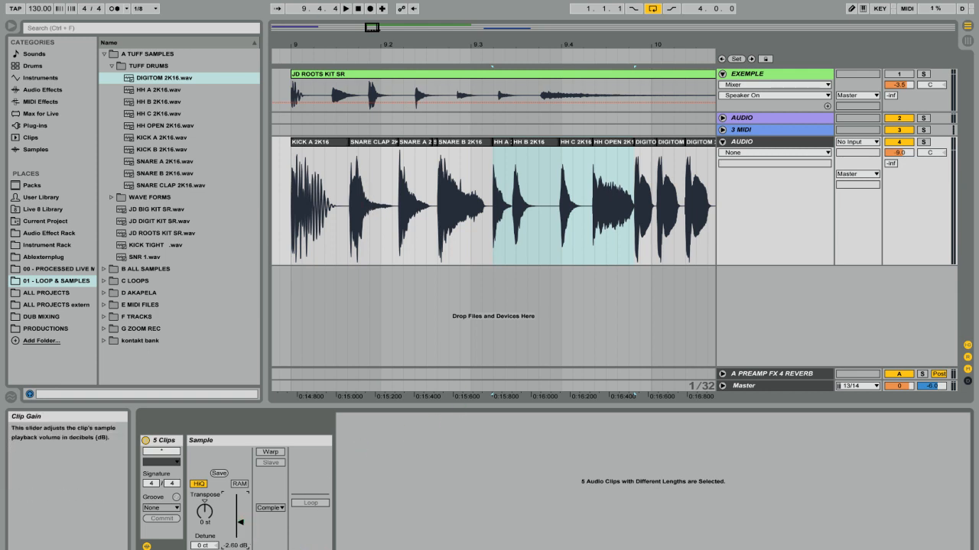
# Lower the gain of the three DIGITOM clips to -1.86 dB and trim the silent tail of the last one.
pyautogui.hscroll(3, 493, 206)
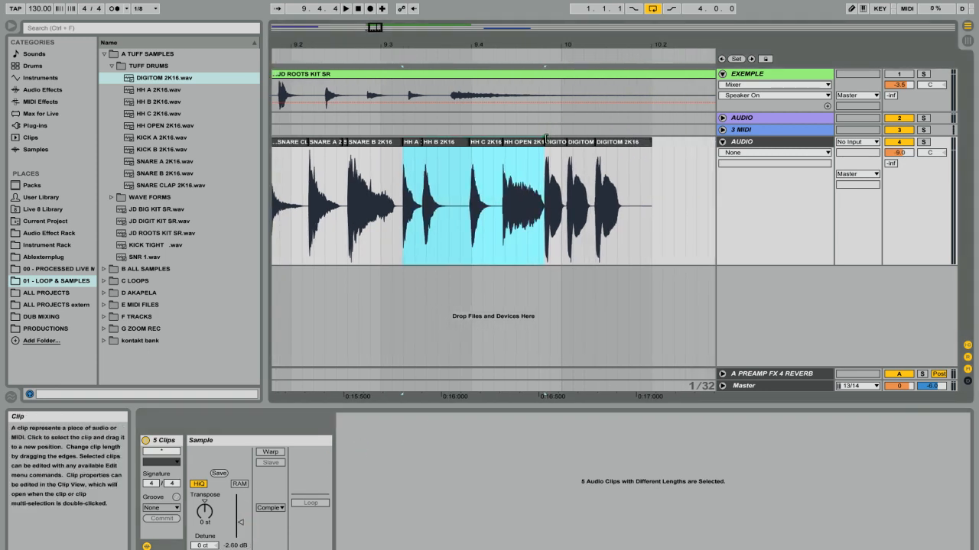
pyautogui.click(562, 142)
pyautogui.keyDown('shift'); pyautogui.click(618, 143); pyautogui.keyUp('shift')
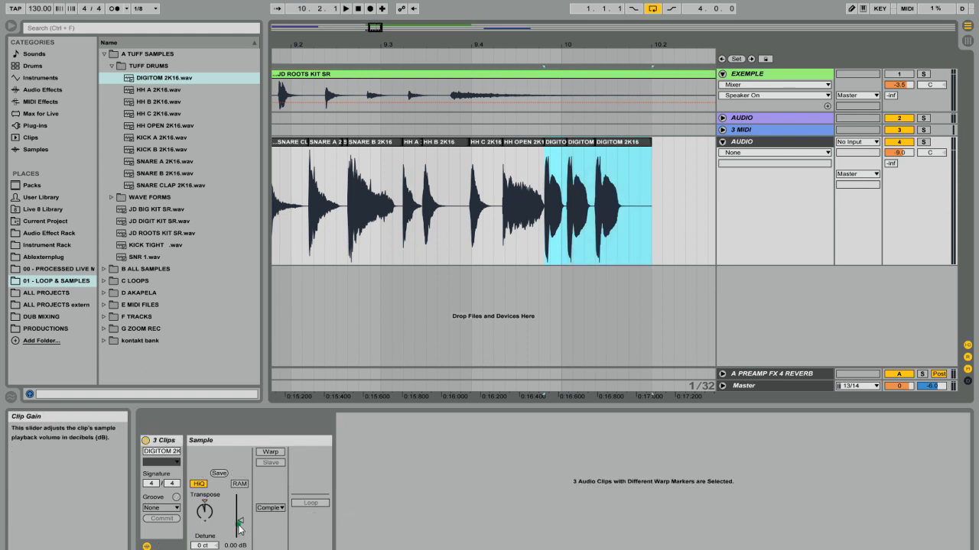
pyautogui.moveTo(240, 521); pyautogui.dragTo(240, 523)
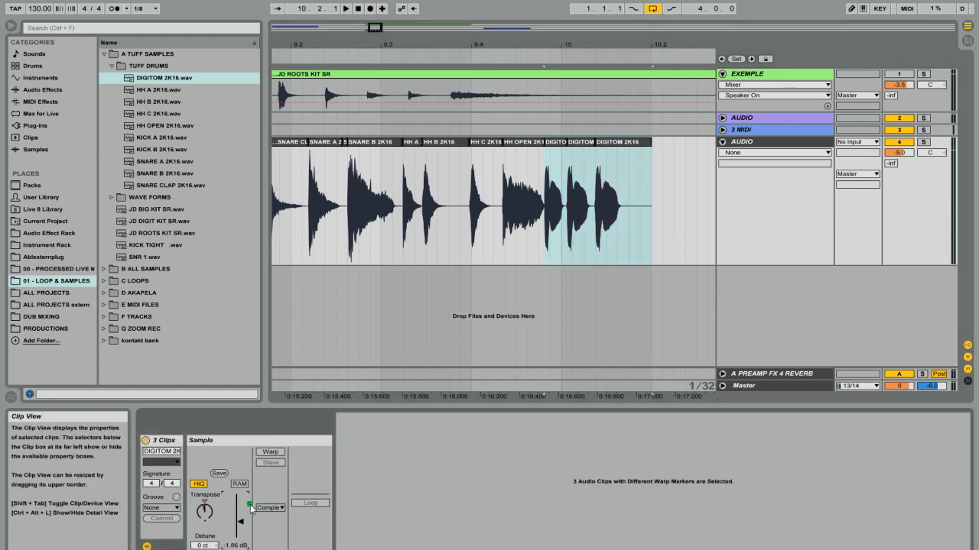
pyautogui.click(632, 147)
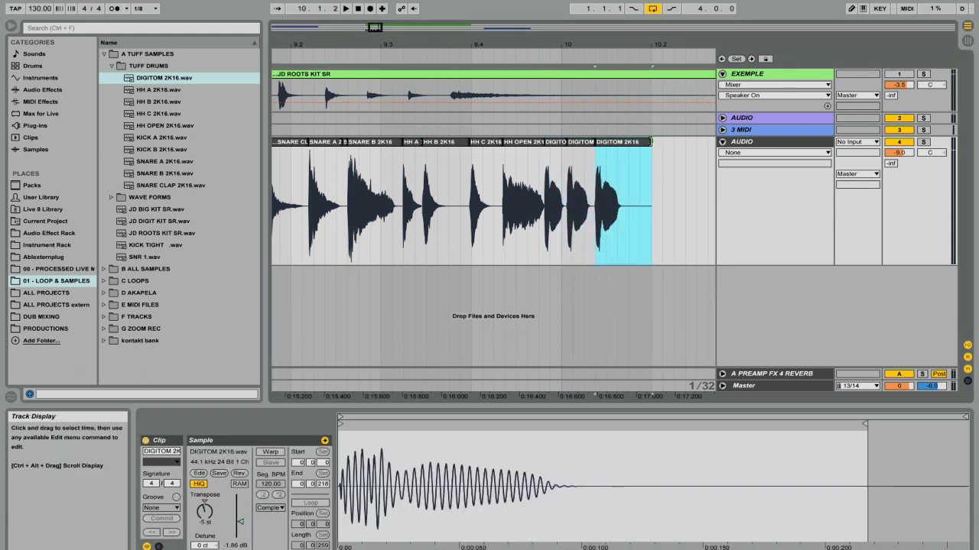
pyautogui.moveTo(632, 143); pyautogui.dragTo(629, 143)
# Split the JD ROOTS KIT SR clip on the EXEMPLE track just before the long-decaying hit near 14.2.2.
pyautogui.moveTo(405, 44); pyautogui.dragTo(328, 4)
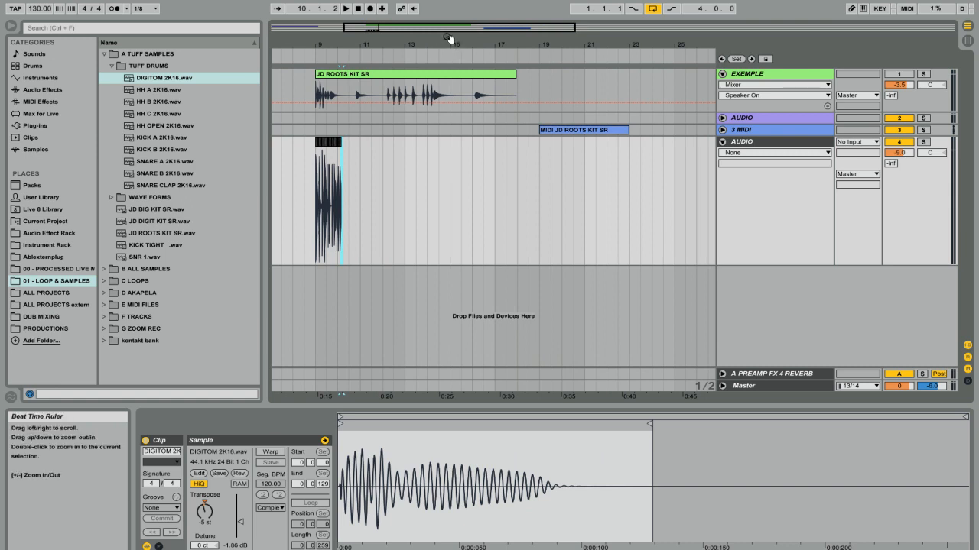
pyautogui.moveTo(444, 43); pyautogui.dragTo(444, 114)
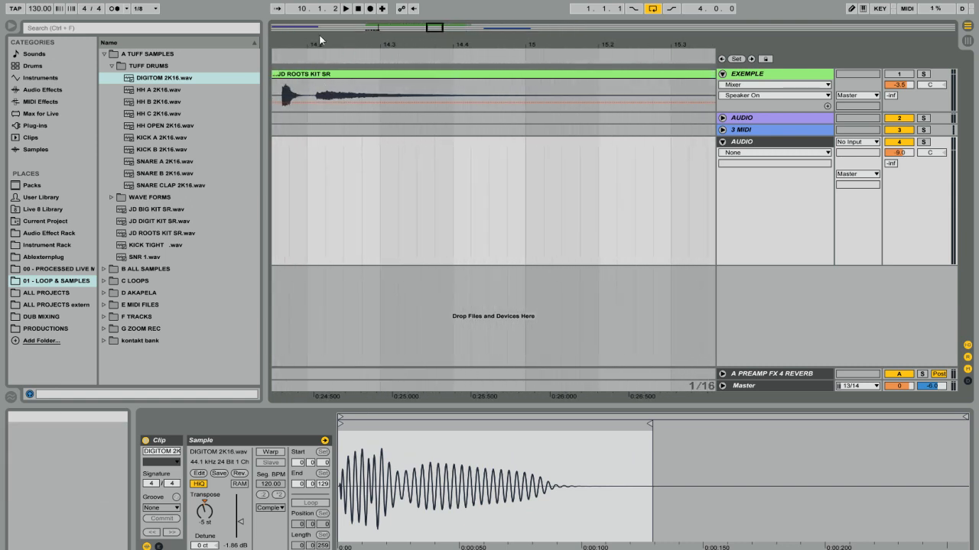
pyautogui.moveTo(312, 42); pyautogui.dragTo(323, 118)
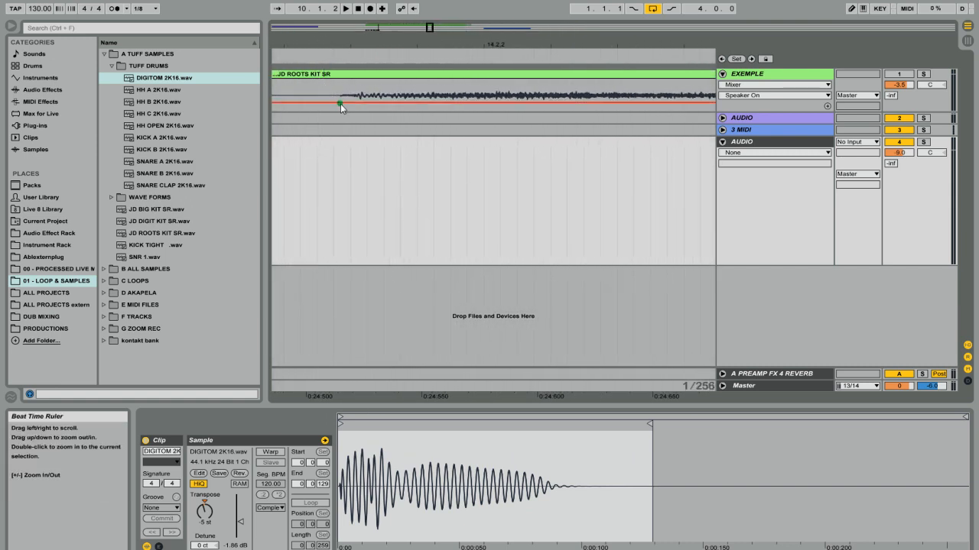
pyautogui.click(335, 89)
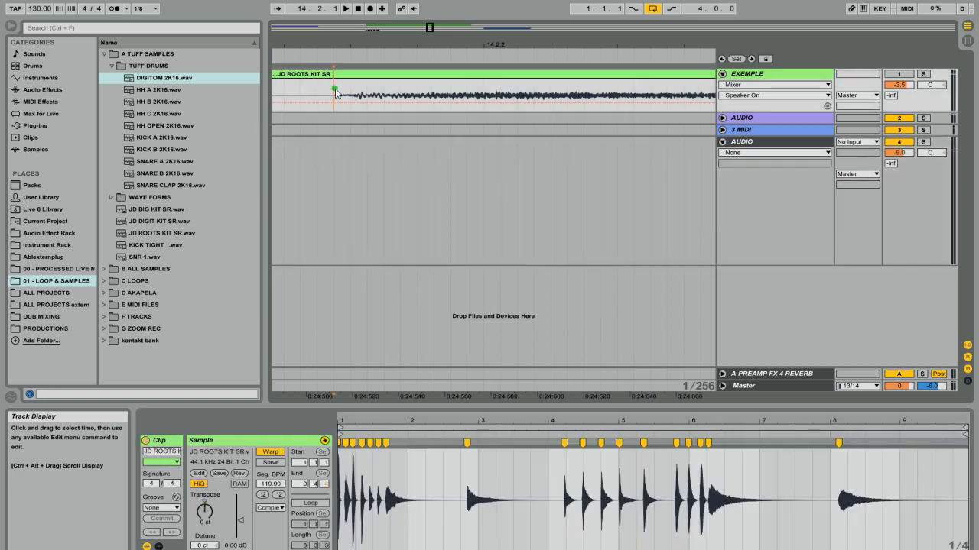
pyautogui.hotkey('ctrl', 'e')
# Copy the second part of the split JD ROOTS KIT SR clip directly behind the last DIGITOM clip on the kit's audio track.
pyautogui.click(375, 75)
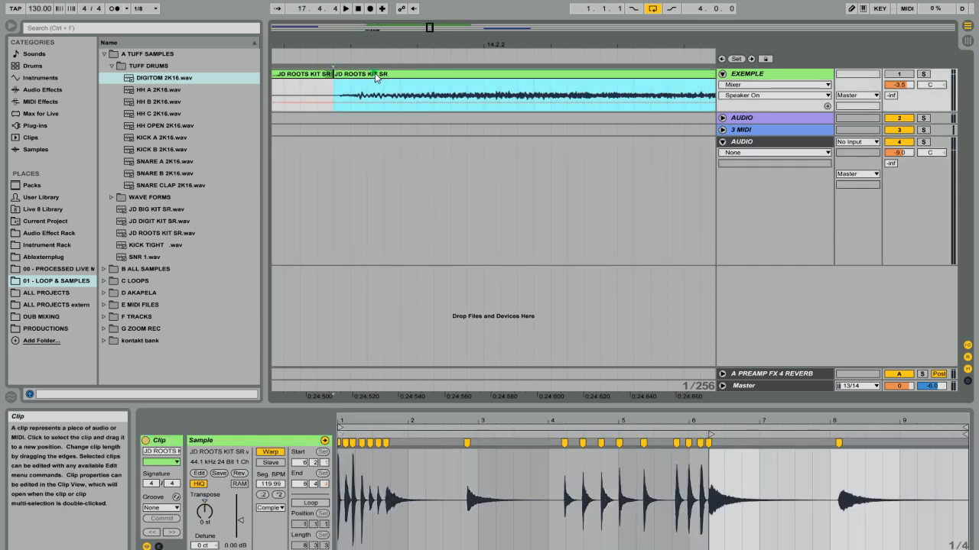
pyautogui.moveTo(378, 44); pyautogui.dragTo(379, 10)
pyautogui.moveTo(326, 47); pyautogui.dragTo(365, 77)
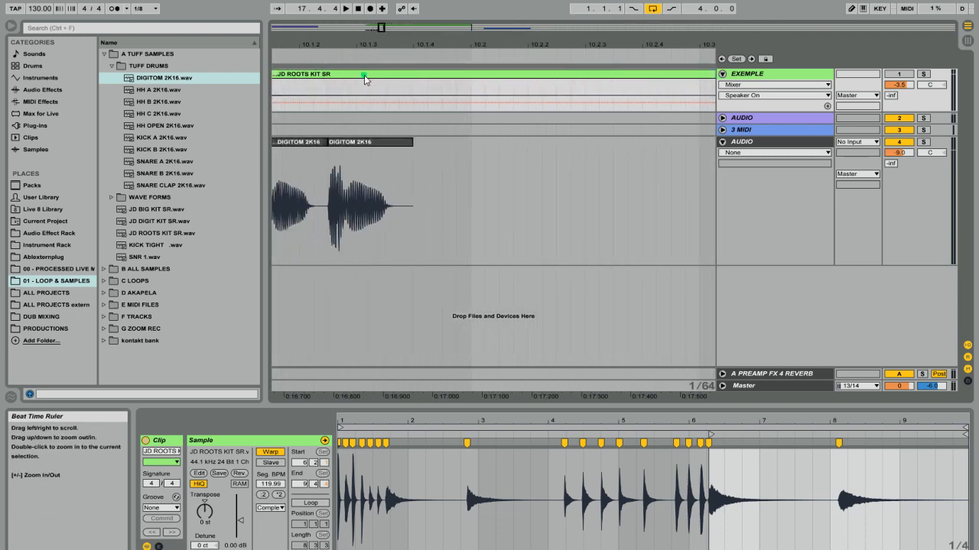
pyautogui.click(414, 155)
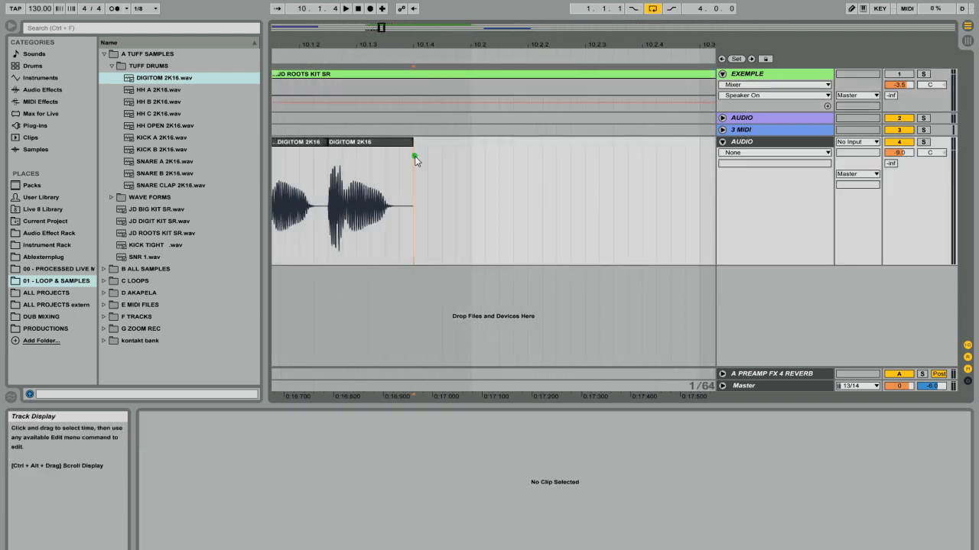
pyautogui.hotkey('ctrl', 'v')
pyautogui.moveTo(401, 47); pyautogui.dragTo(401, 19)
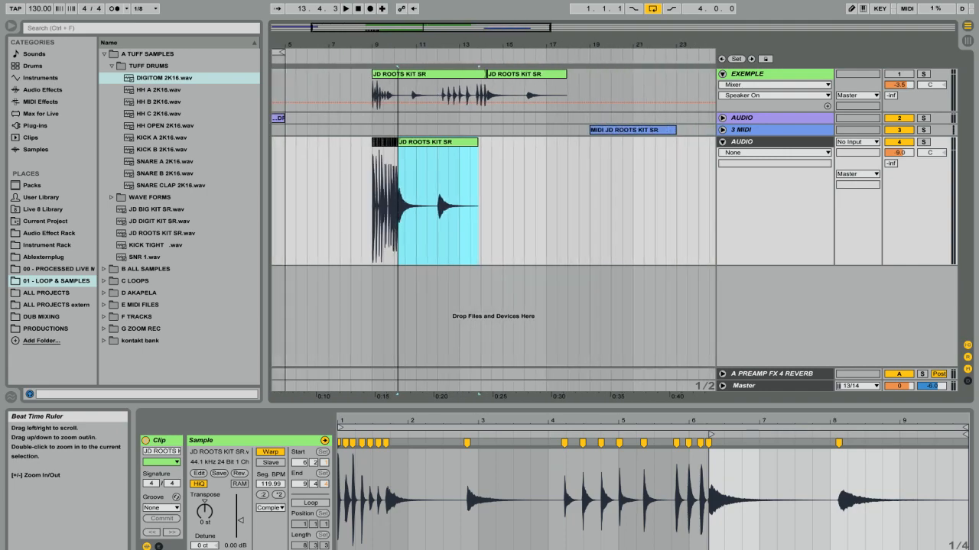
# Consolidate the two JD ROOTS KIT SR parts on the EXEMPLE track into one clip.
pyautogui.click(477, 78)
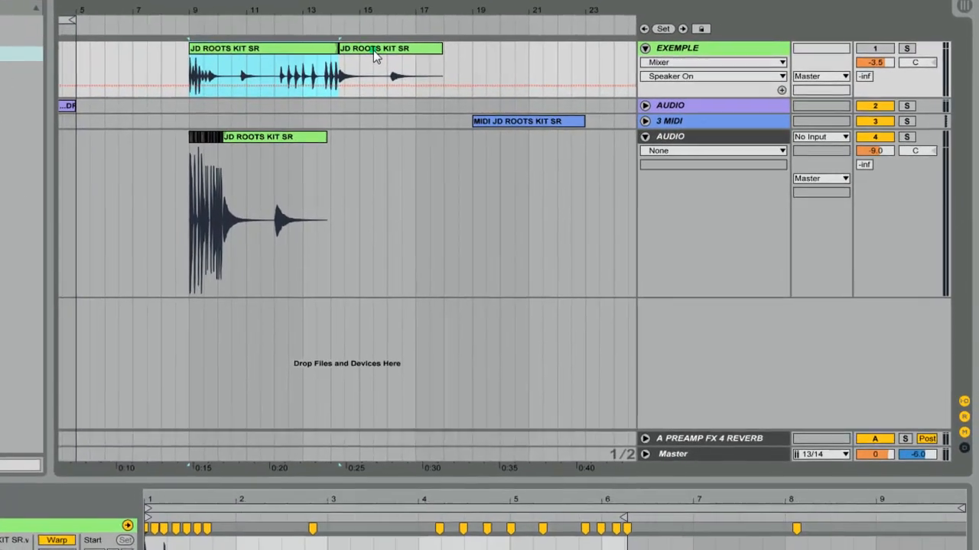
pyautogui.keyDown('shift'); pyautogui.click(513, 75); pyautogui.keyUp('shift')
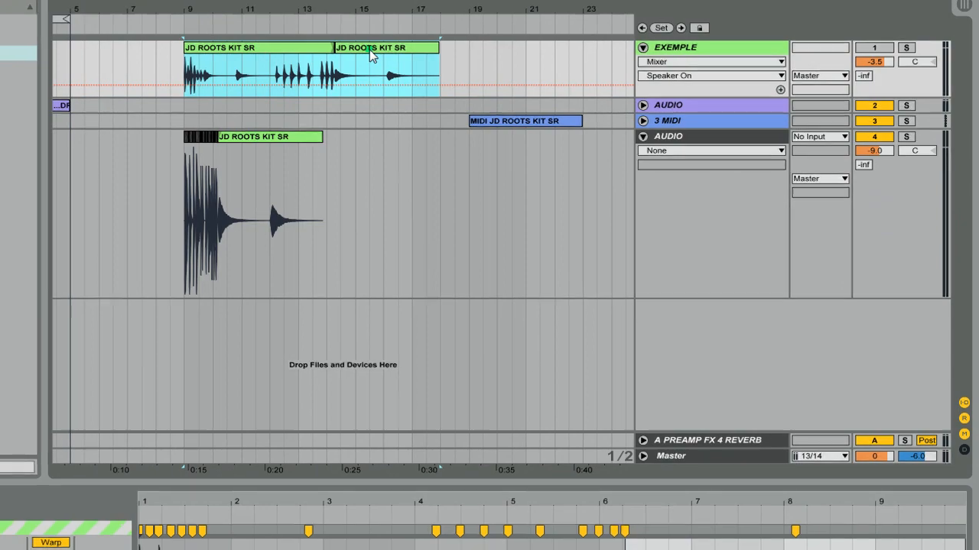
pyautogui.hotkey('ctrl', 'j')
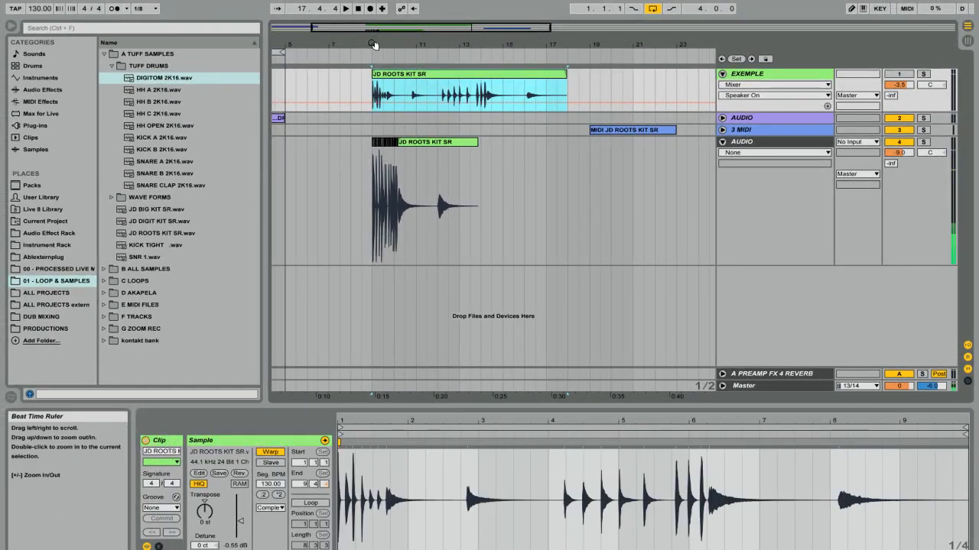
# Display the fades on the kit's audio track and reduce the KICK A clip's fade-in to practically nothing.
pyautogui.moveTo(372, 43); pyautogui.dragTo(337, 153)
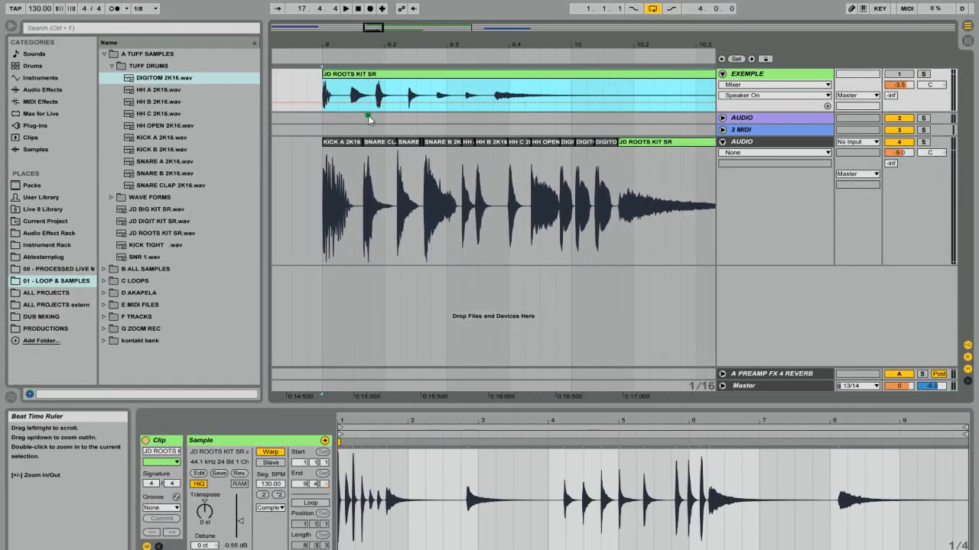
pyautogui.click(337, 145)
pyautogui.click(774, 152)
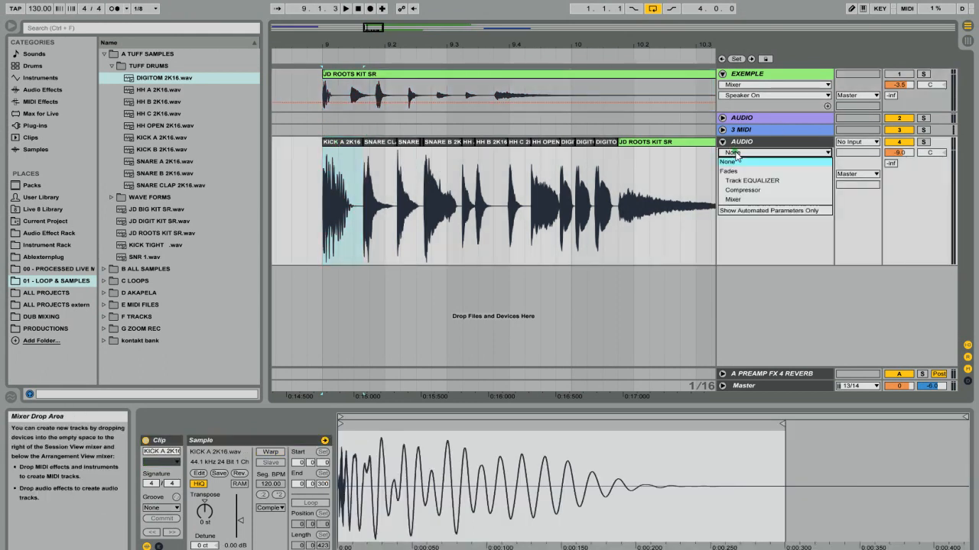
pyautogui.click(764, 165)
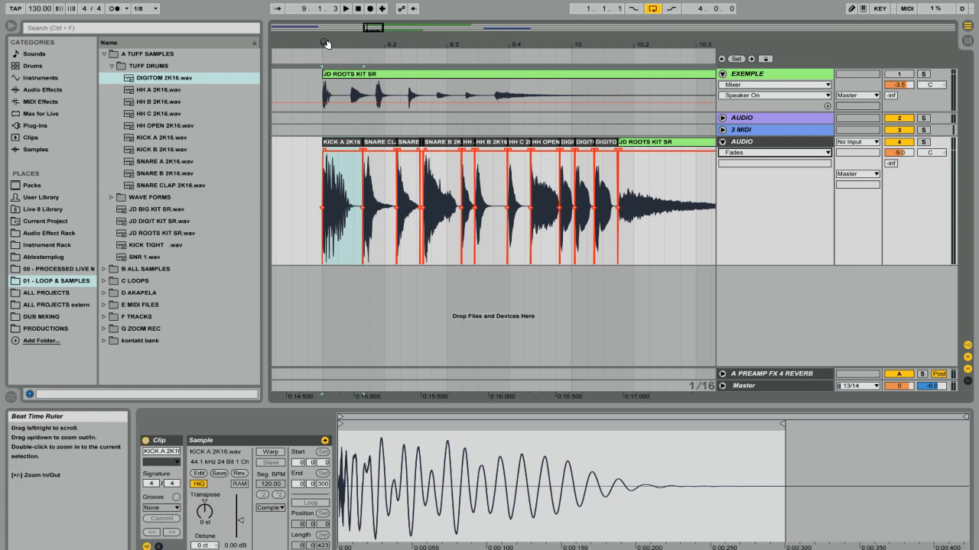
pyautogui.moveTo(326, 44); pyautogui.dragTo(342, 356)
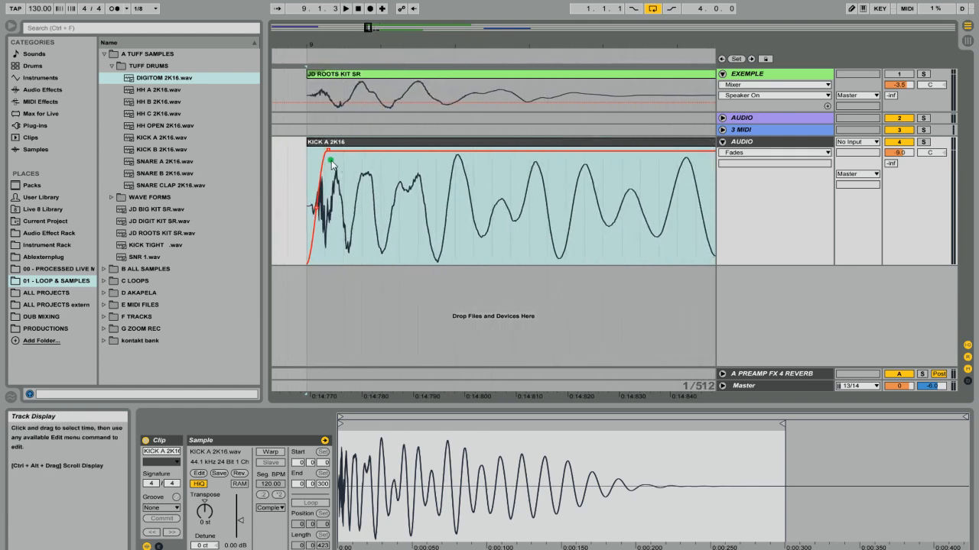
pyautogui.moveTo(328, 150)
pyautogui.mouseDown()
pyautogui.moveTo(310, 153)
pyautogui.moveTo(344, 151)
pyautogui.moveTo(310, 152)
pyautogui.mouseUp()
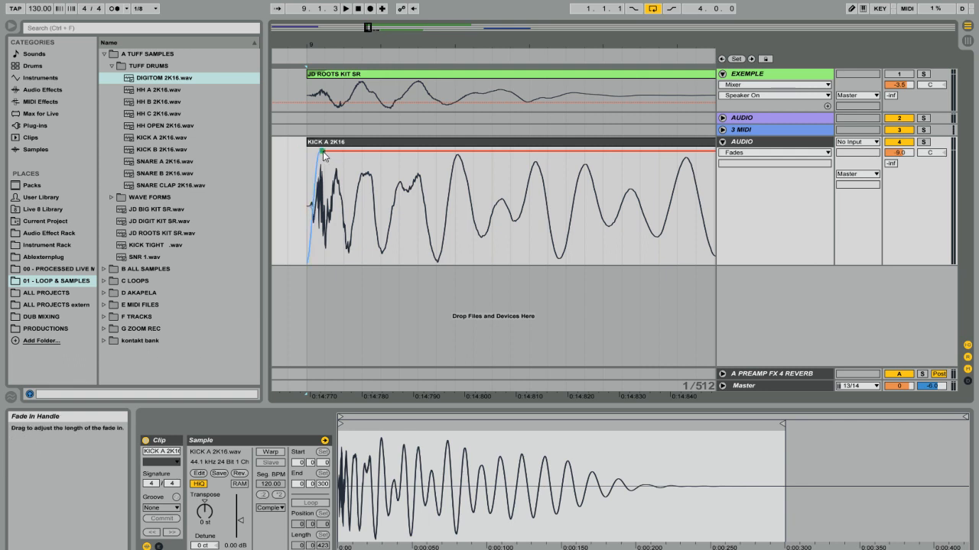
pyautogui.moveTo(370, 158); pyautogui.dragTo(309, 152)
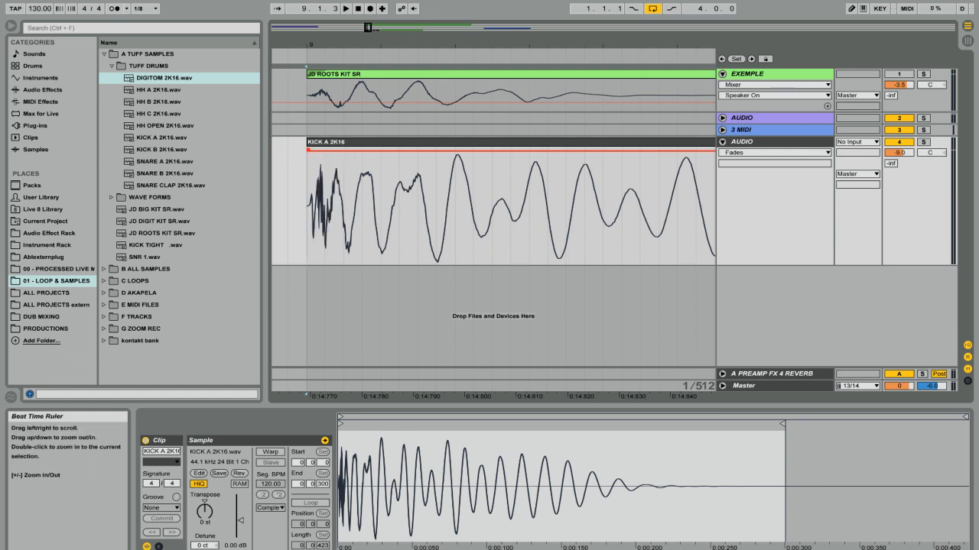
# Check the crossfade between KICK A and SNARE CLAP, and add a short fade-out at the end of the JD ROOTS KIT SR clip.
pyautogui.moveTo(376, 45); pyautogui.dragTo(380, 9)
pyautogui.moveTo(577, 42); pyautogui.dragTo(575, 92)
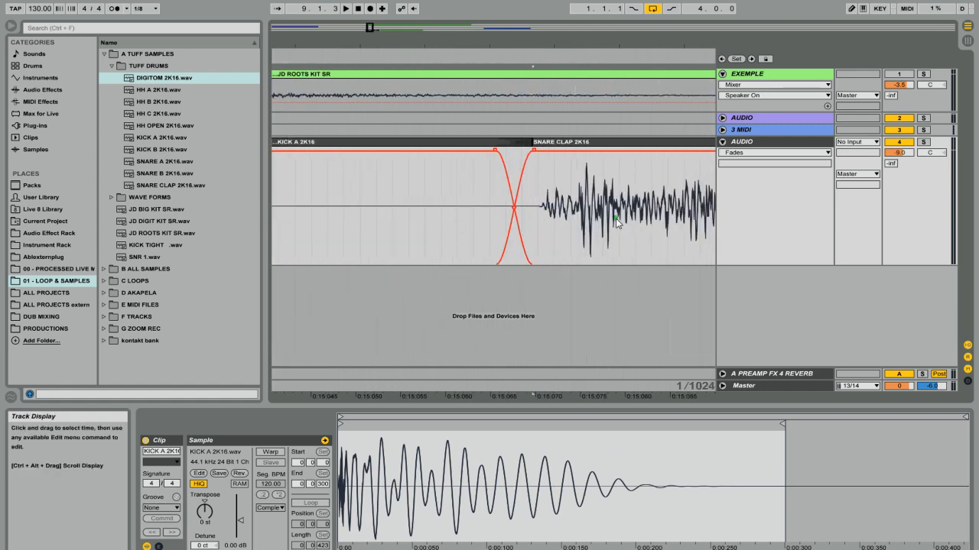
pyautogui.moveTo(520, 44); pyautogui.dragTo(380, 8)
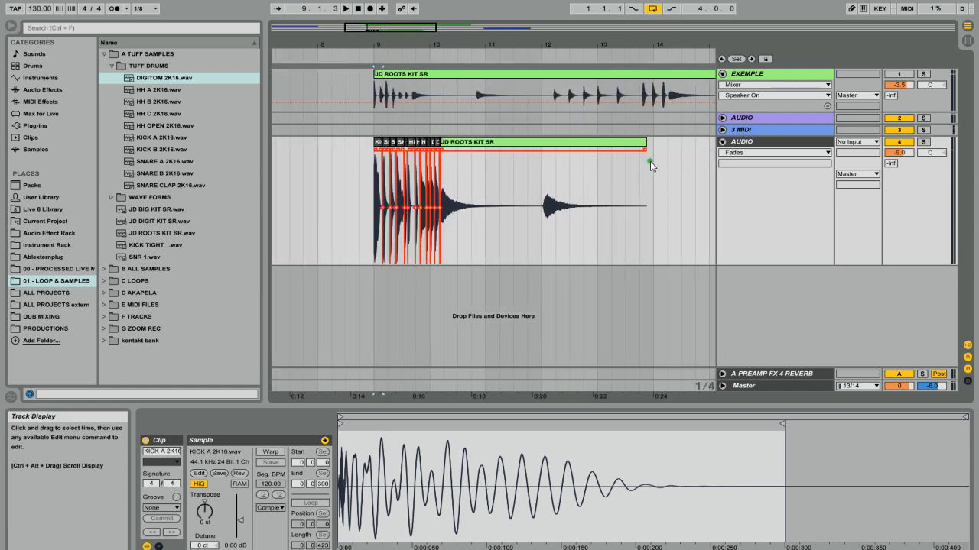
pyautogui.click(646, 152)
# Rename the KICK A clip KIT Z and consolidate all clips on the kit's audio track into one.
pyautogui.moveTo(382, 48); pyautogui.dragTo(451, 137)
pyautogui.click(438, 143)
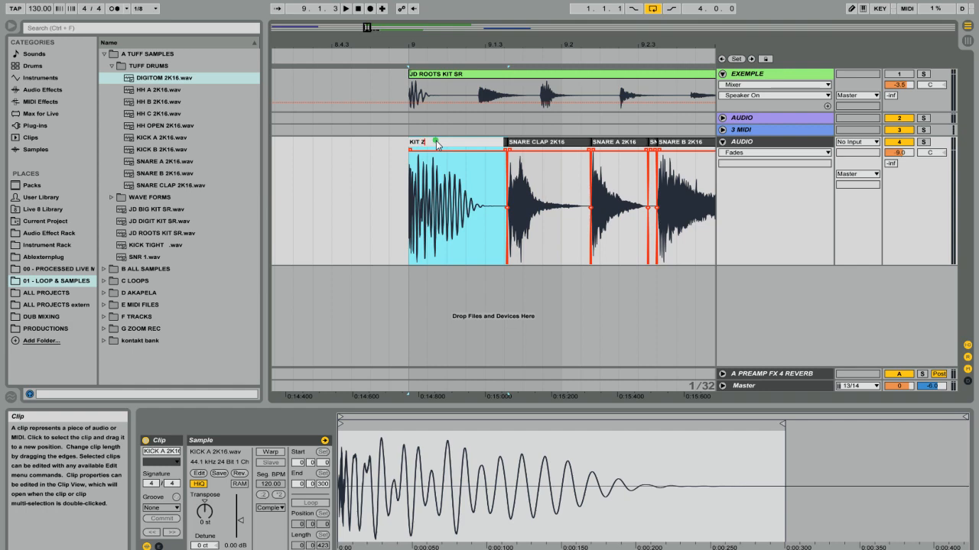
pyautogui.press('Return')
pyautogui.moveTo(410, 61); pyautogui.dragTo(368, 53)
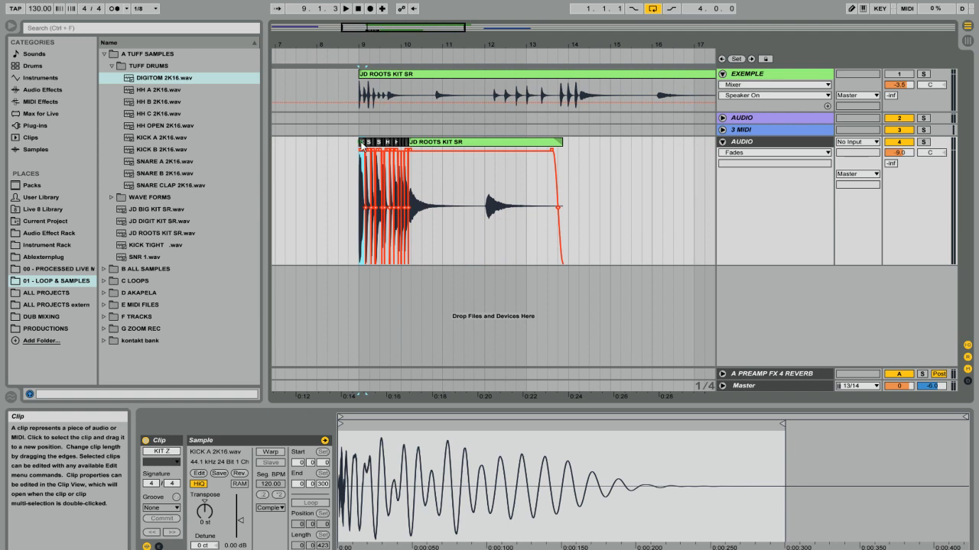
pyautogui.keyDown('shift'); pyautogui.click(537, 148); pyautogui.keyUp('shift')
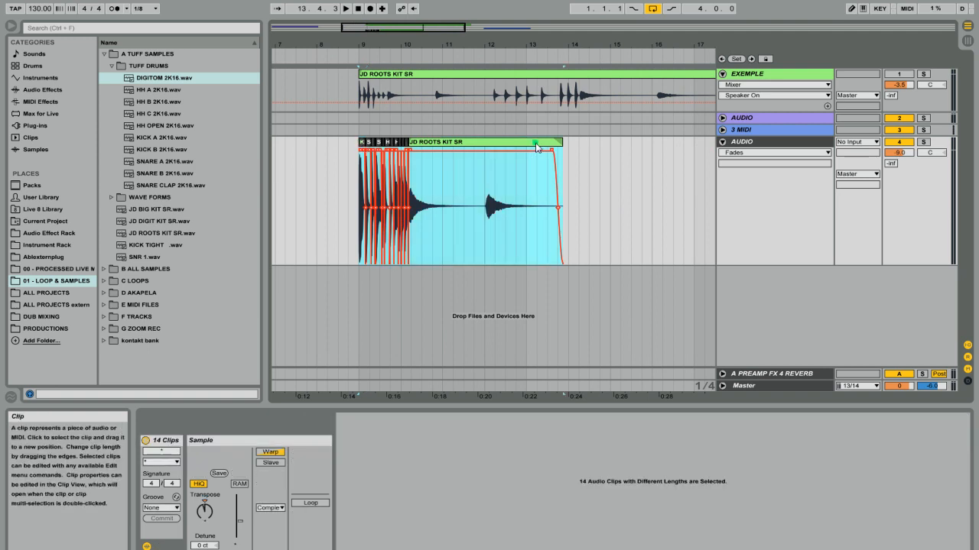
pyautogui.hotkey('ctrl', 'j')
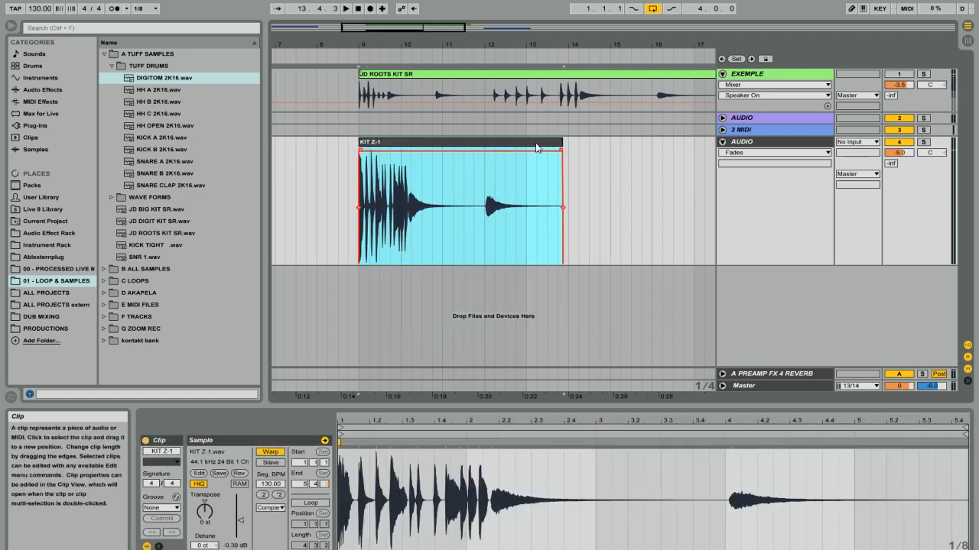
# Align the transient of the second hit in the KIT Z-1 clip with its waveform onset and add a warp marker there.
pyautogui.moveTo(365, 45)
pyautogui.mouseDown()
pyautogui.moveTo(364, 104)
pyautogui.moveTo(365, 29)
pyautogui.mouseUp()
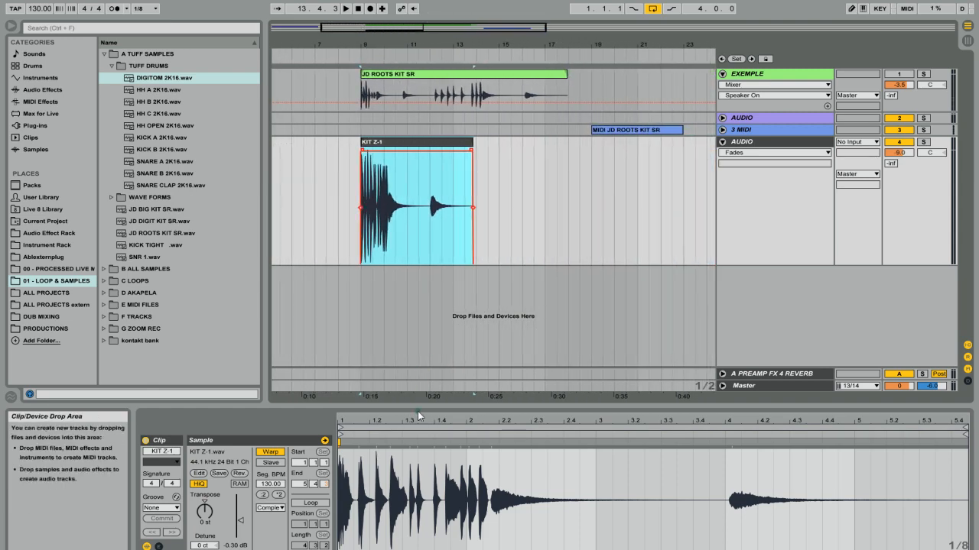
pyautogui.moveTo(428, 406); pyautogui.dragTo(472, 259)
pyautogui.moveTo(363, 274); pyautogui.dragTo(419, 386)
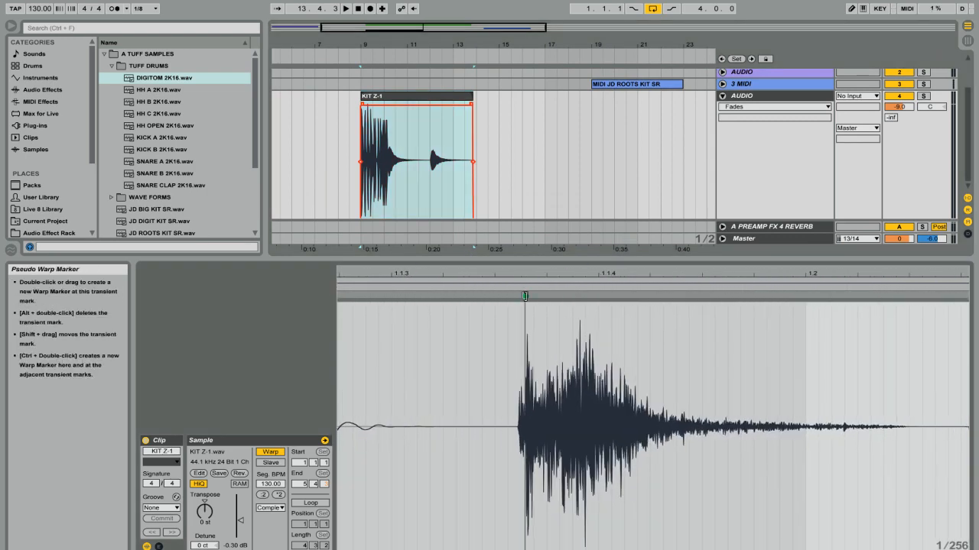
pyautogui.moveTo(523, 274); pyautogui.dragTo(491, 359)
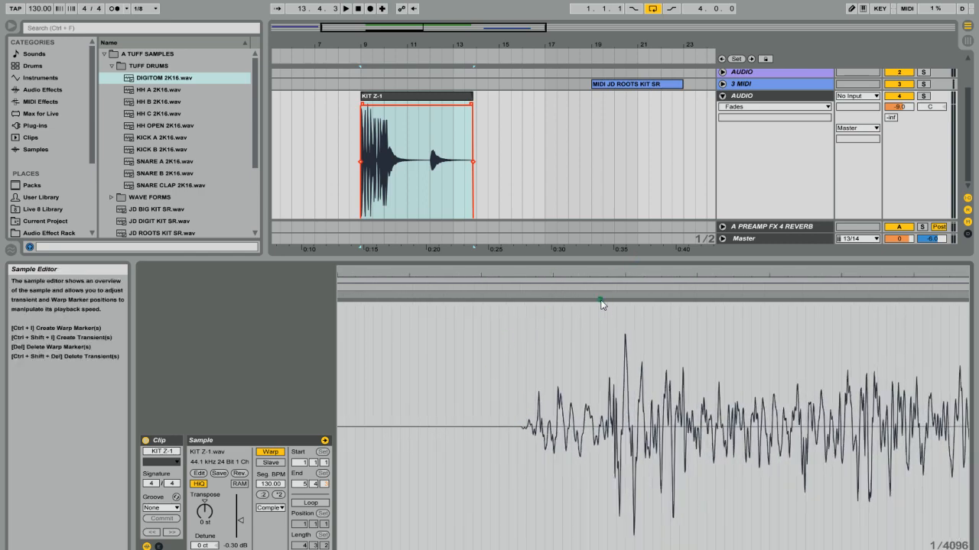
pyautogui.moveTo(528, 274)
pyautogui.mouseDown()
pyautogui.moveTo(528, 218)
pyautogui.moveTo(527, 261)
pyautogui.mouseUp()
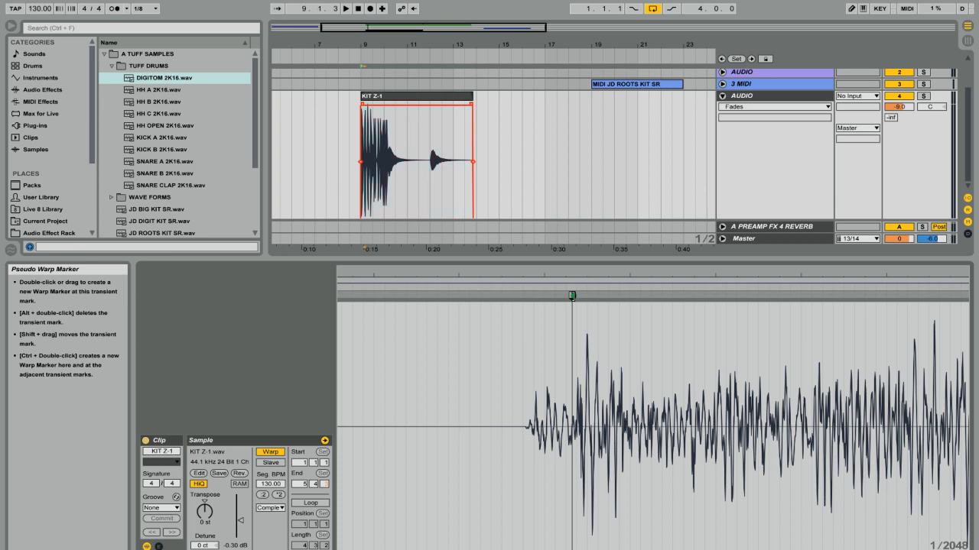
pyautogui.moveTo(572, 295); pyautogui.dragTo(550, 299)
pyautogui.hotkey('ctrl', 'z')
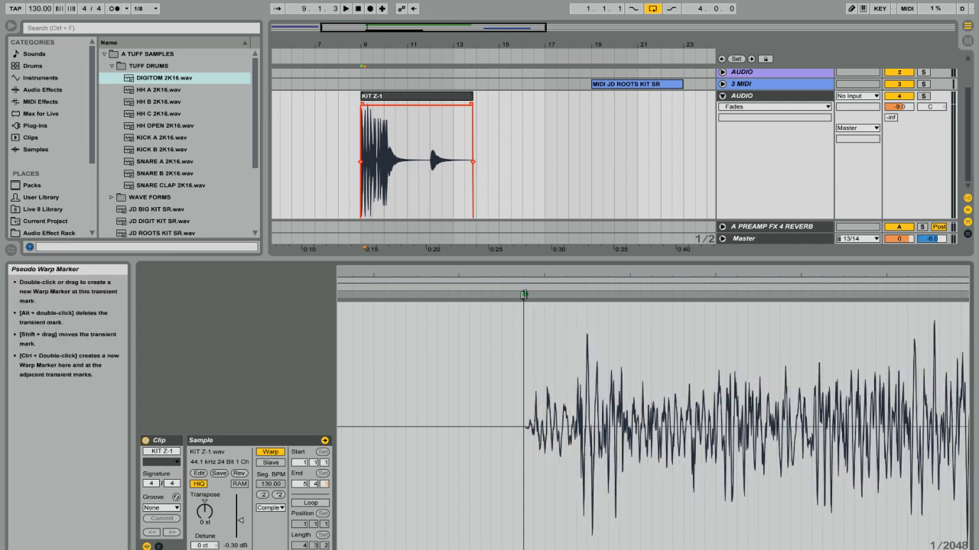
pyautogui.doubleClick(523, 296)
# Add warp markers on the transients at the onsets of the third and fourth hits in the KIT Z-1 sample.
pyautogui.moveTo(538, 278); pyautogui.dragTo(434, 191)
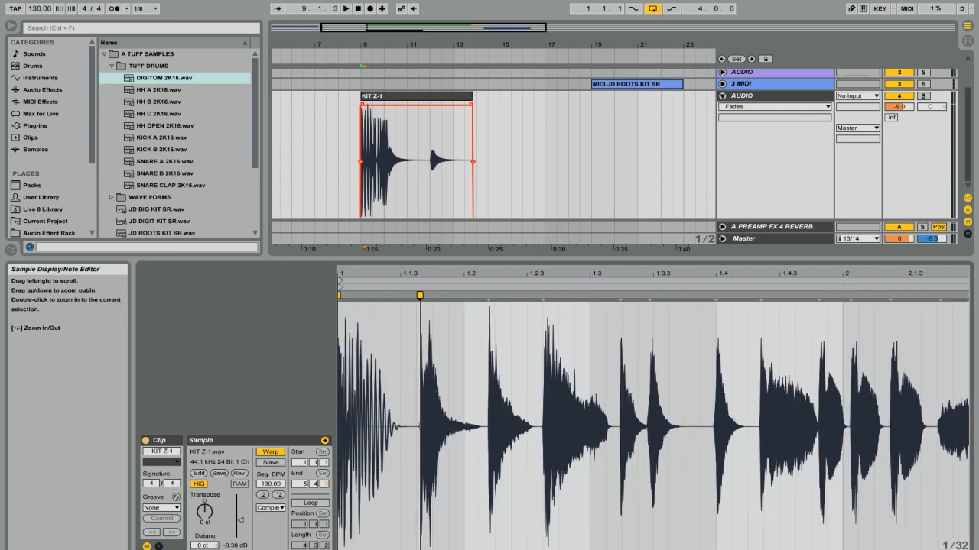
pyautogui.moveTo(485, 276); pyautogui.dragTo(587, 289)
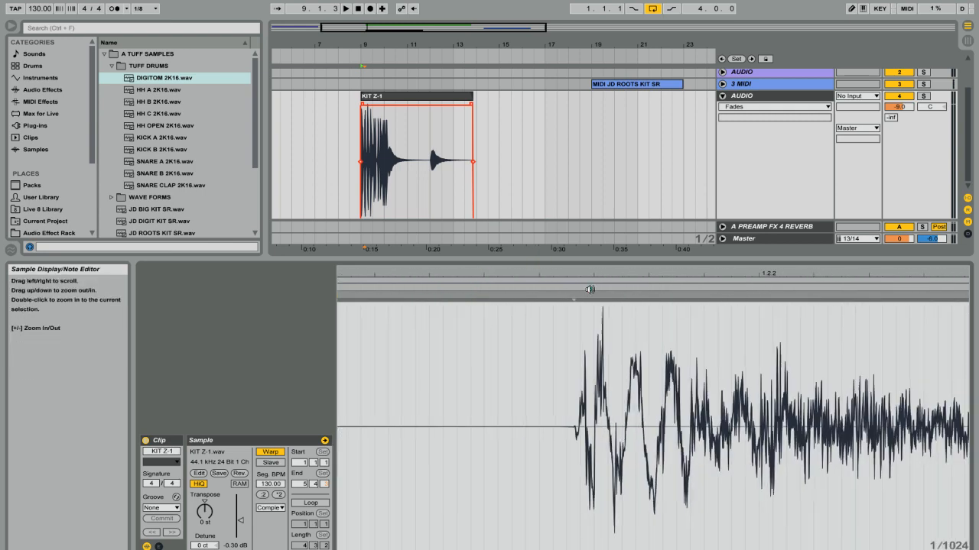
pyautogui.doubleClick(574, 296)
pyautogui.moveTo(646, 278)
pyautogui.mouseDown()
pyautogui.moveTo(382, 266)
pyautogui.moveTo(333, 250)
pyautogui.mouseUp()
pyautogui.moveTo(615, 276); pyautogui.dragTo(691, 295)
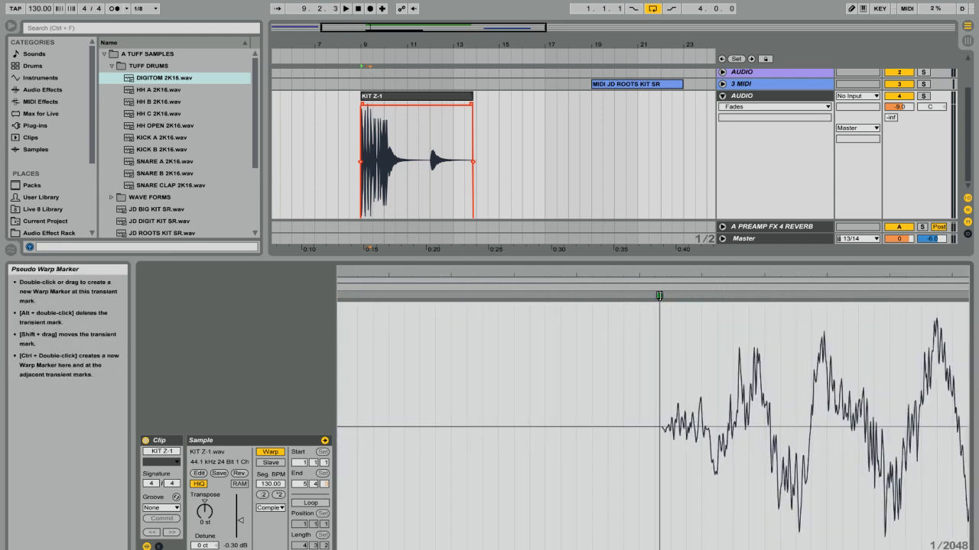
pyautogui.doubleClick(659, 294)
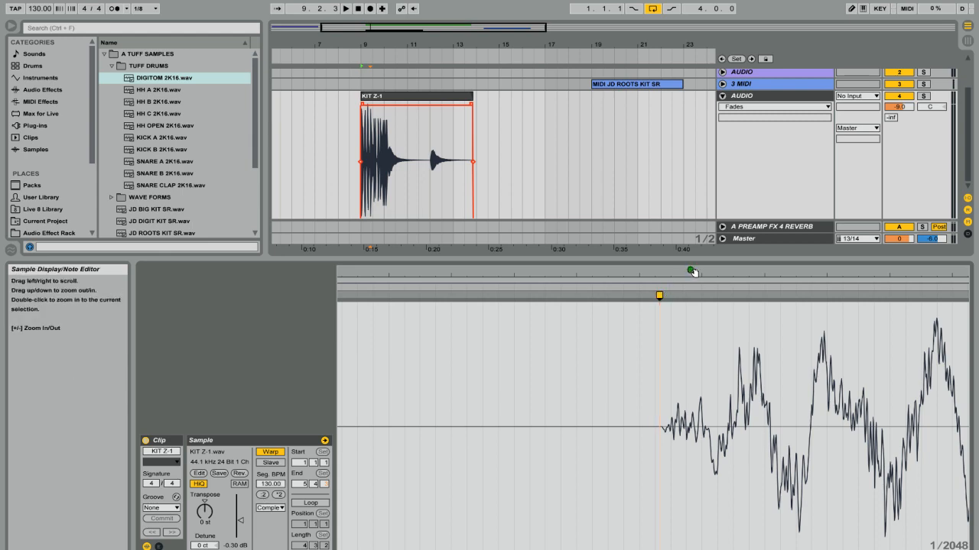
# Add warp markers on the fifth and sixth hits, aligning the sixth hit's transient with its waveform onset.
pyautogui.moveTo(691, 270); pyautogui.dragTo(507, 273)
pyautogui.moveTo(618, 273)
pyautogui.mouseDown()
pyautogui.moveTo(575, 295)
pyautogui.moveTo(396, 273)
pyautogui.mouseUp()
pyautogui.doubleClick(575, 296)
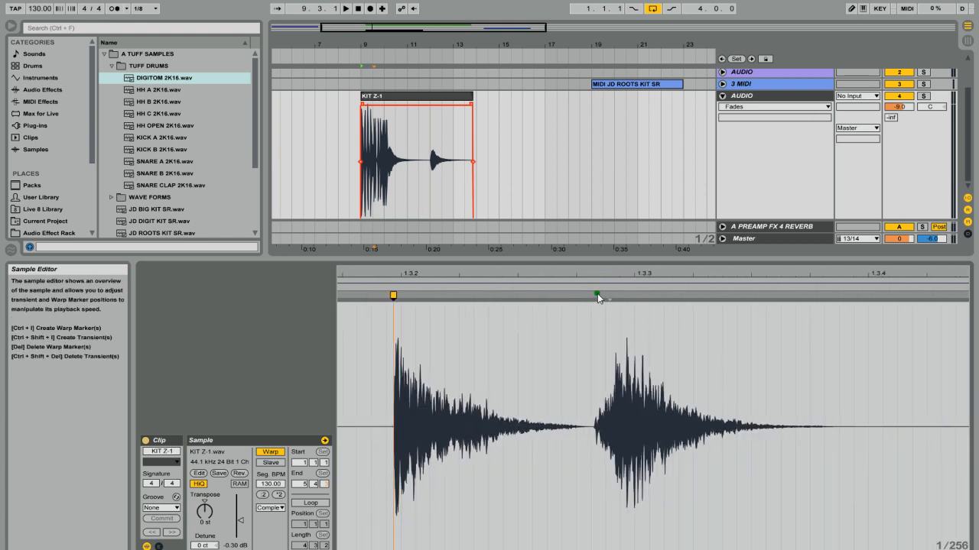
pyautogui.moveTo(604, 273); pyautogui.dragTo(607, 289)
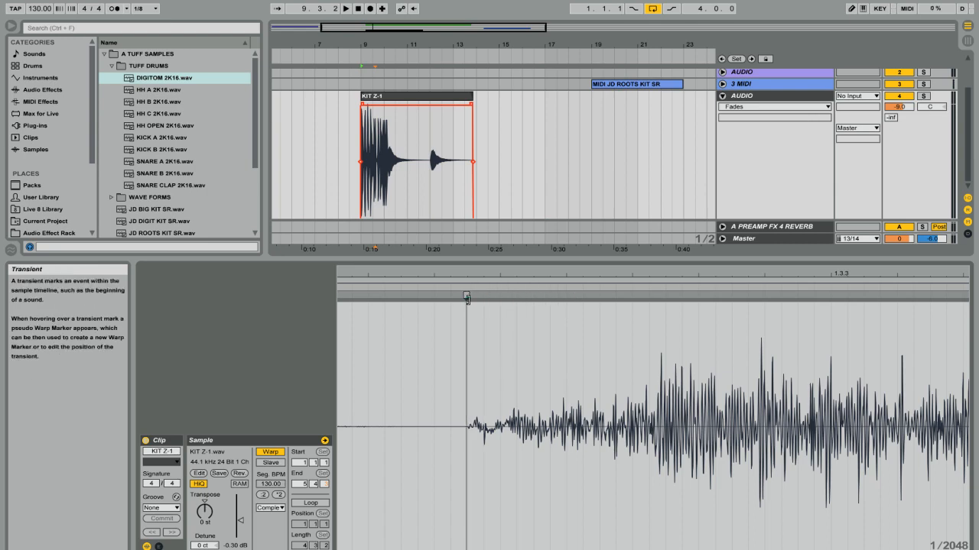
pyautogui.doubleClick(467, 296)
# Add warp markers at the onsets of the seventh and eighth hits in the KIT Z-1 sample.
pyautogui.moveTo(503, 273); pyautogui.dragTo(464, 246)
pyautogui.moveTo(655, 273)
pyautogui.mouseDown()
pyautogui.moveTo(638, 302)
pyautogui.moveTo(564, 301)
pyautogui.mouseUp()
pyautogui.moveTo(638, 297)
pyautogui.moveTo(604, 273)
pyautogui.mouseDown()
pyautogui.moveTo(448, 267)
pyautogui.moveTo(458, 273)
pyautogui.mouseUp()
pyautogui.moveTo(578, 275); pyautogui.dragTo(579, 277)
pyautogui.doubleClick(541, 298)
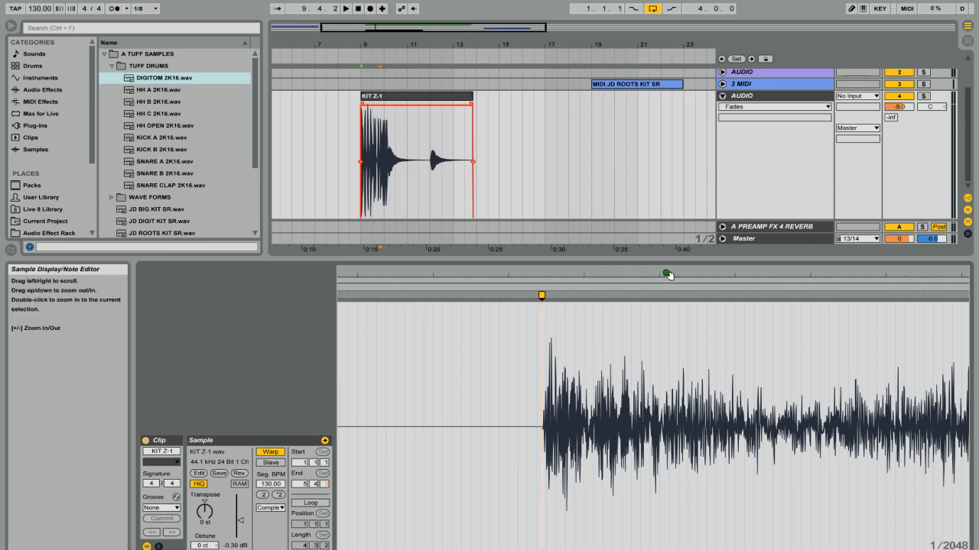
# Add warp markers on the transients of the ninth, tenth and eleventh hits in the KIT Z-1 sample.
pyautogui.moveTo(666, 273); pyautogui.dragTo(666, 264)
pyautogui.moveTo(449, 273); pyautogui.dragTo(461, 267)
pyautogui.moveTo(770, 273)
pyautogui.mouseDown()
pyautogui.moveTo(769, 292)
pyautogui.moveTo(662, 271)
pyautogui.moveTo(459, 253)
pyautogui.moveTo(464, 260)
pyautogui.mouseUp()
pyautogui.doubleClick(676, 296)
pyautogui.doubleClick(583, 298)
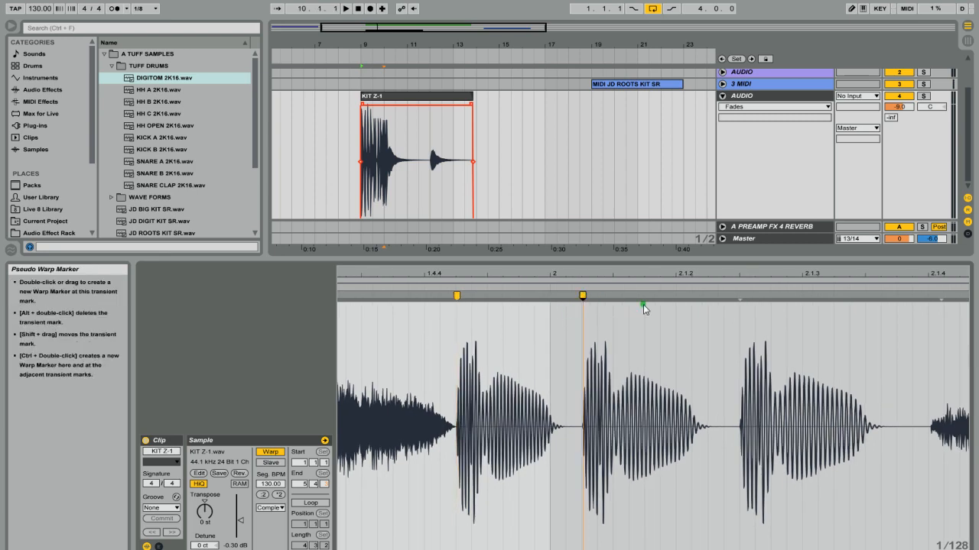
pyautogui.doubleClick(746, 302)
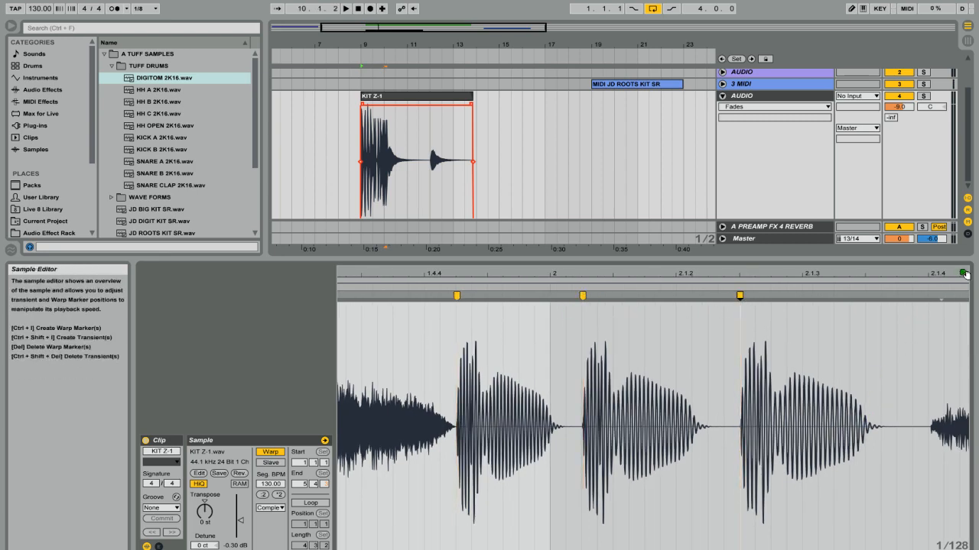
# Align the transients of the last two hits, before 2.2 and after 4, with their onsets and add warp markers there.
pyautogui.moveTo(962, 274); pyautogui.dragTo(869, 287)
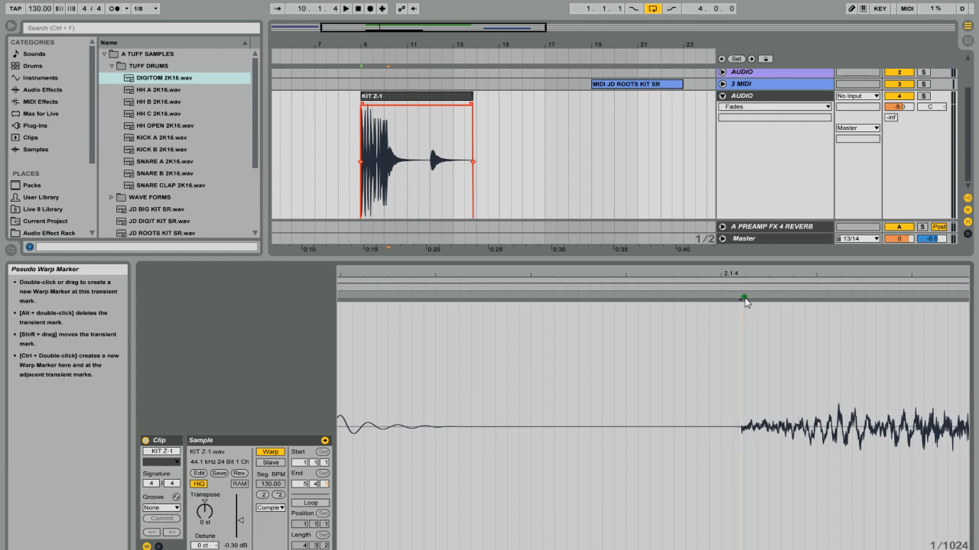
pyautogui.doubleClick(743, 298)
pyautogui.moveTo(793, 272)
pyautogui.mouseDown()
pyautogui.moveTo(607, 262)
pyautogui.moveTo(607, 199)
pyautogui.moveTo(492, 168)
pyautogui.mouseUp()
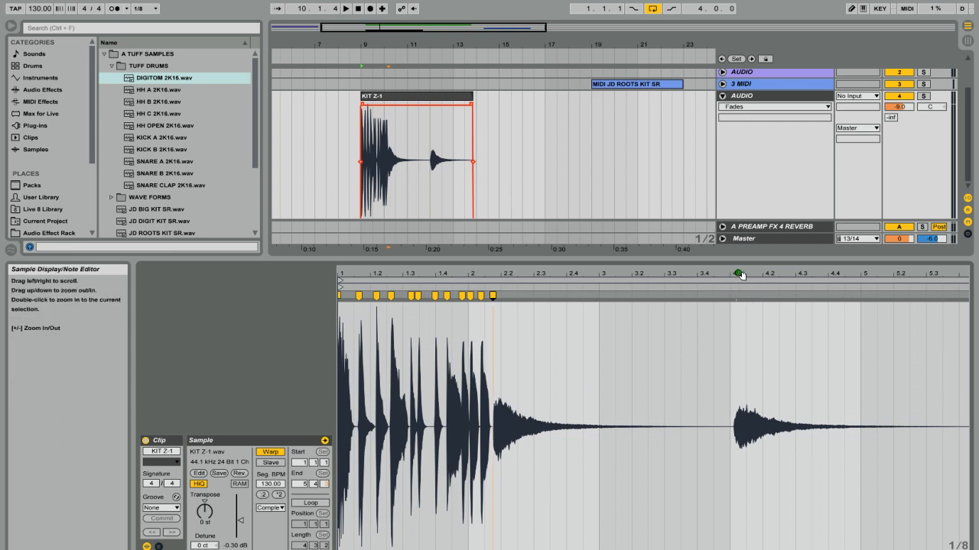
pyautogui.moveTo(739, 275); pyautogui.dragTo(715, 294)
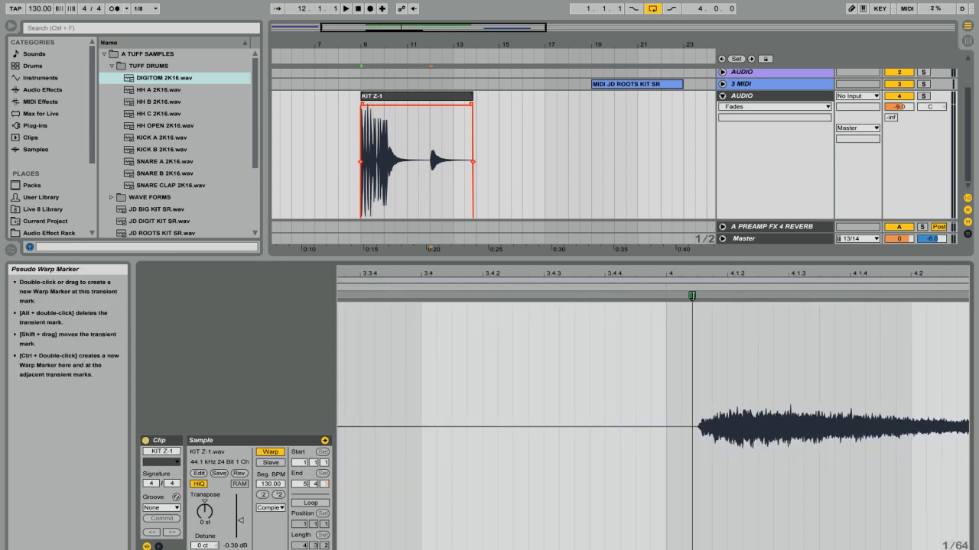
pyautogui.doubleClick(696, 296)
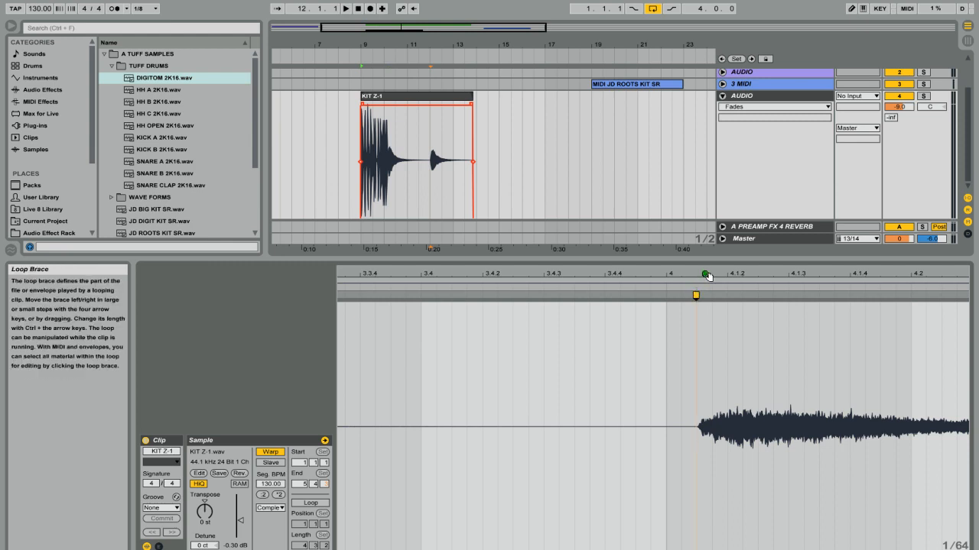
pyautogui.moveTo(708, 276)
pyautogui.mouseDown()
pyautogui.moveTo(706, 238)
pyautogui.moveTo(730, 218)
pyautogui.mouseUp()
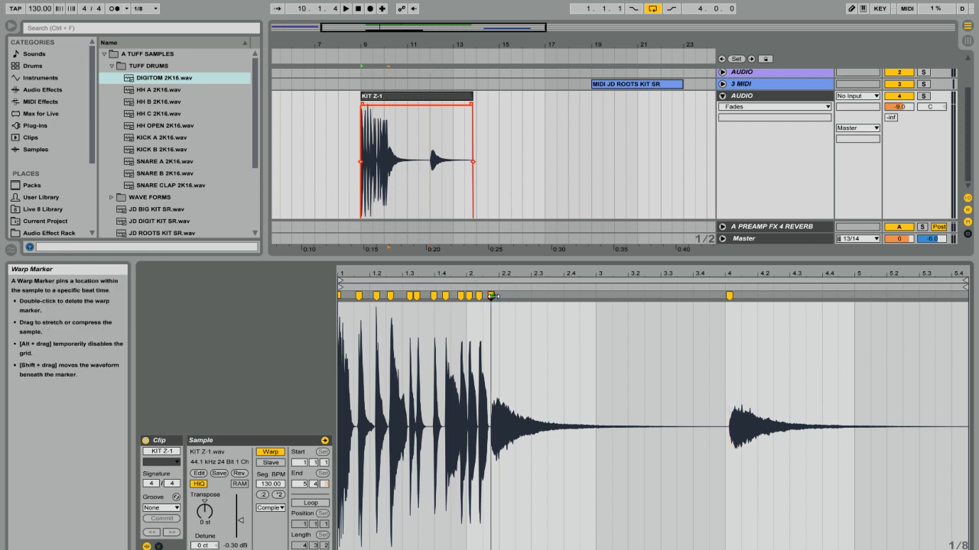
# Try moving the twelfth hit's warp marker to about 2.4, undo the move, and save the clip settings with the sample.
pyautogui.moveTo(491, 295)
pyautogui.mouseDown()
pyautogui.moveTo(677, 308)
pyautogui.moveTo(509, 310)
pyautogui.moveTo(647, 307)
pyautogui.mouseUp()
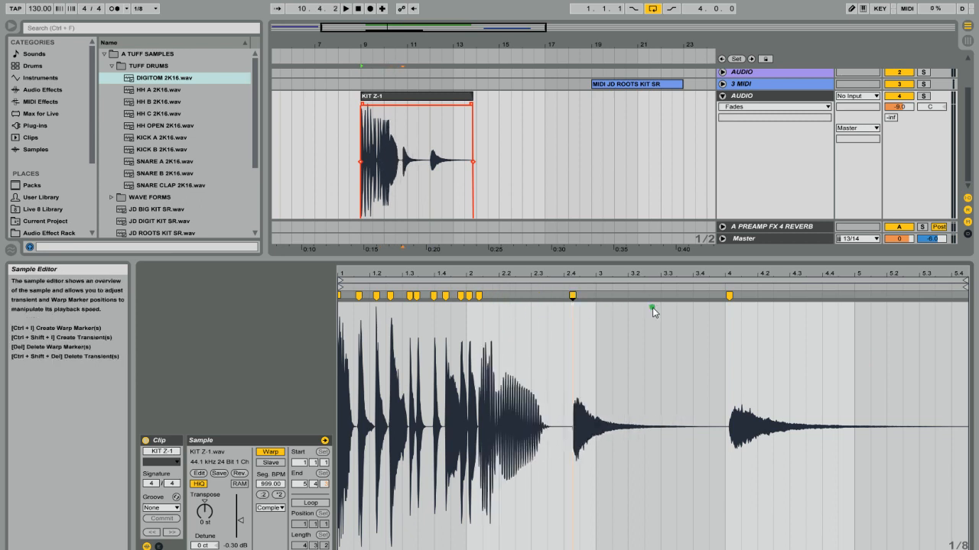
pyautogui.hotkey('ctrl', 'z')
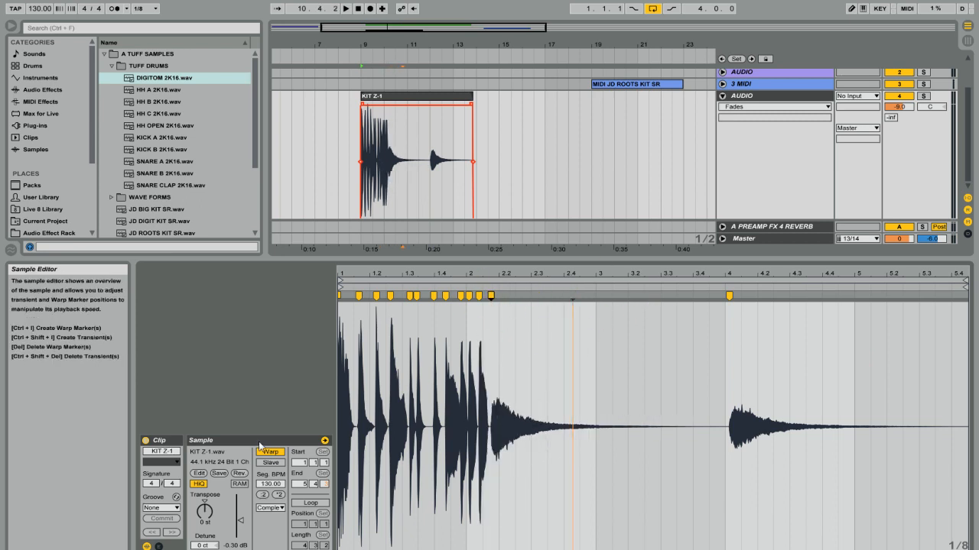
pyautogui.click(220, 476)
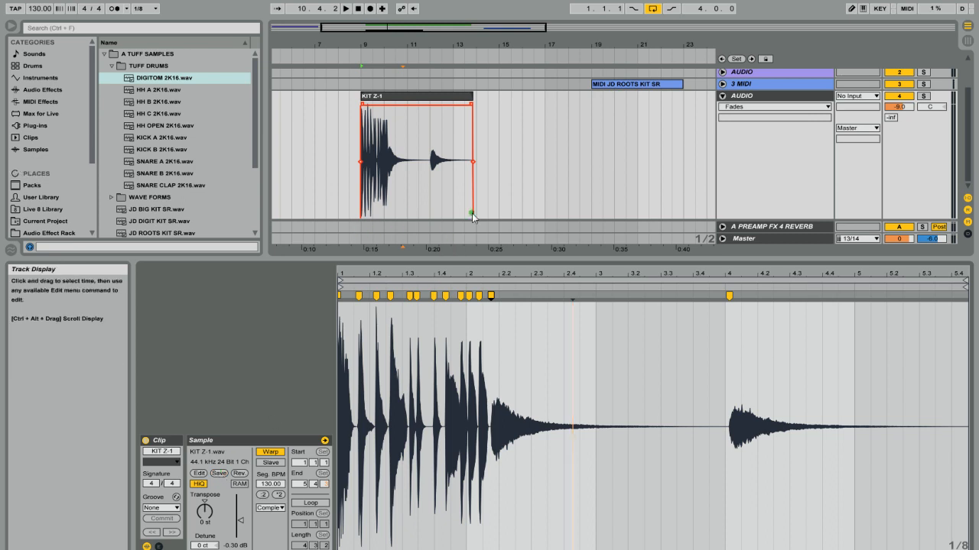
# Move the KIT Z-1 clip so that it starts at bar 5, and reduce the height of its audio track.
pyautogui.moveTo(399, 97); pyautogui.dragTo(330, 99)
pyautogui.moveTo(382, 259); pyautogui.dragTo(378, 397)
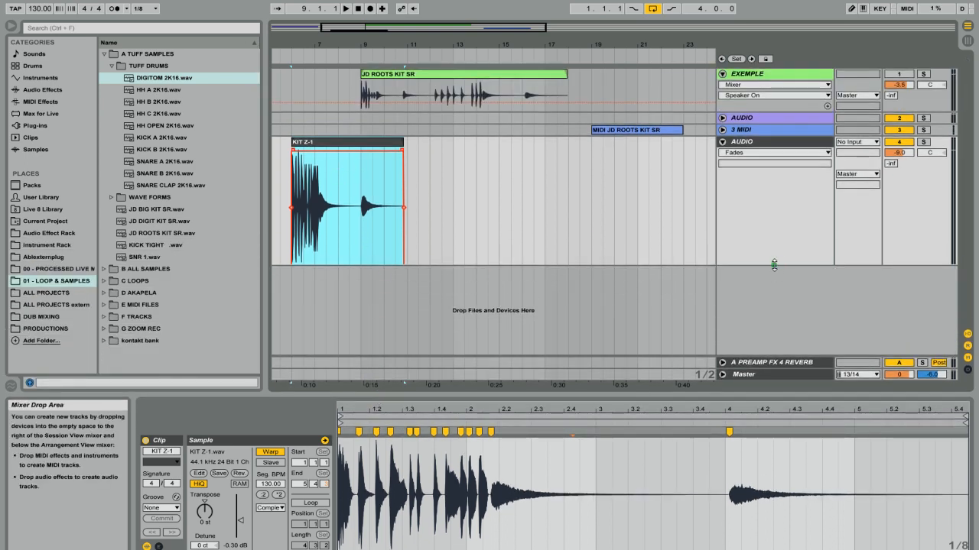
pyautogui.moveTo(773, 268); pyautogui.dragTo(769, 212)
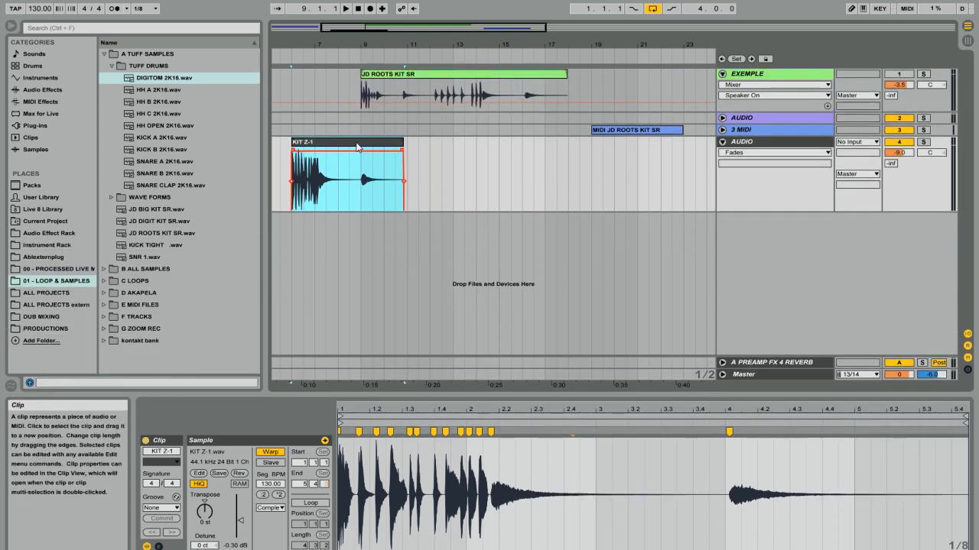
pyautogui.moveTo(357, 147); pyautogui.dragTo(333, 149)
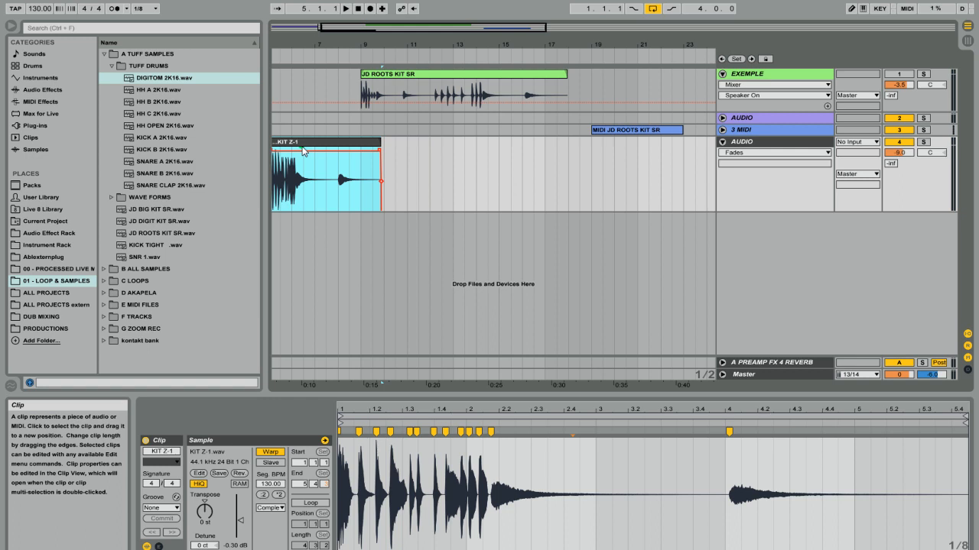
pyautogui.moveTo(317, 42); pyautogui.dragTo(330, 99)
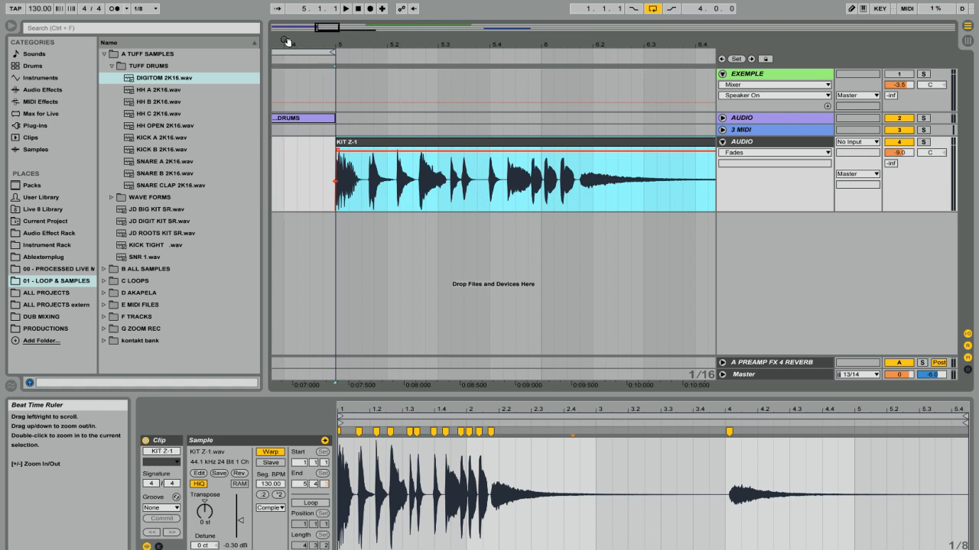
# Examine the slicing presets offered when slicing the KIT Z-1 clip to a new MIDI track, and cancel the slicing.
pyautogui.rightClick(555, 148)
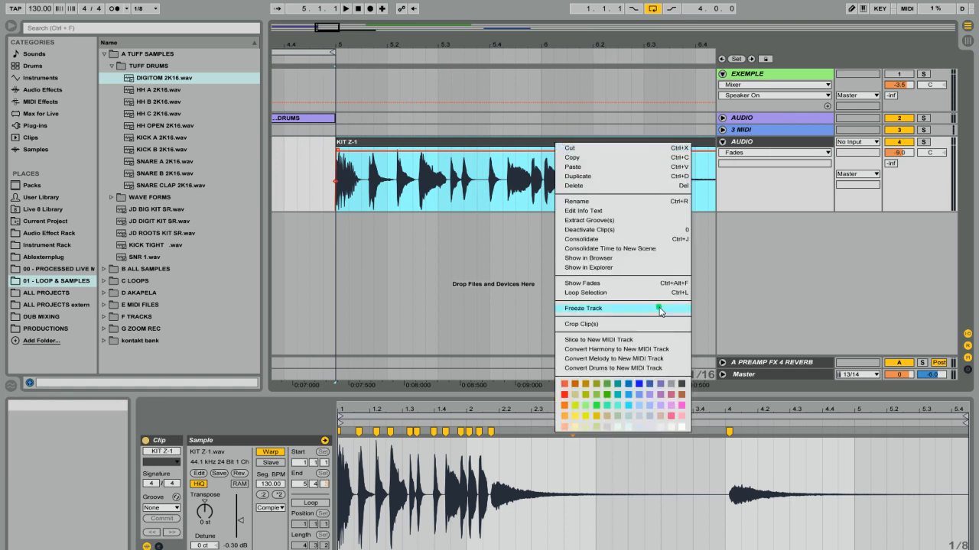
pyautogui.click(617, 340)
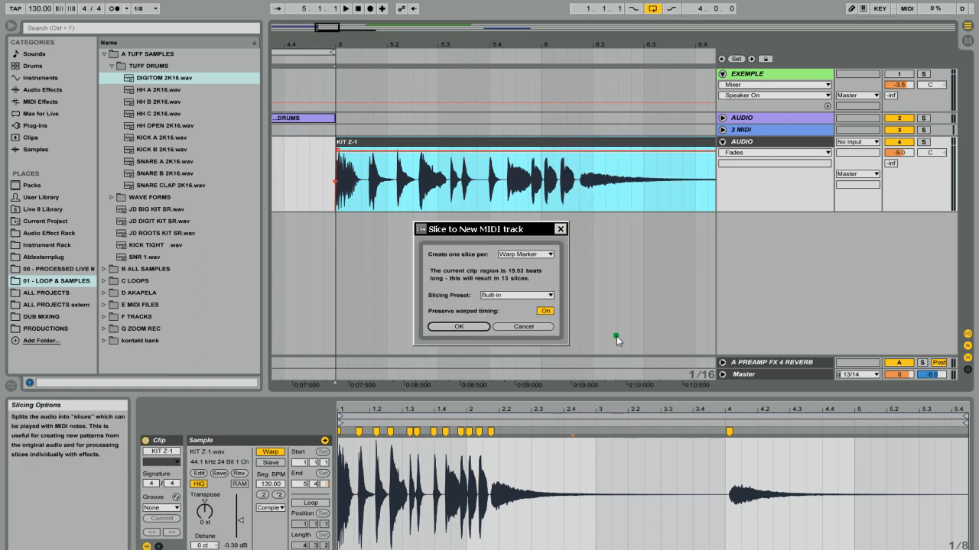
pyautogui.click(492, 297)
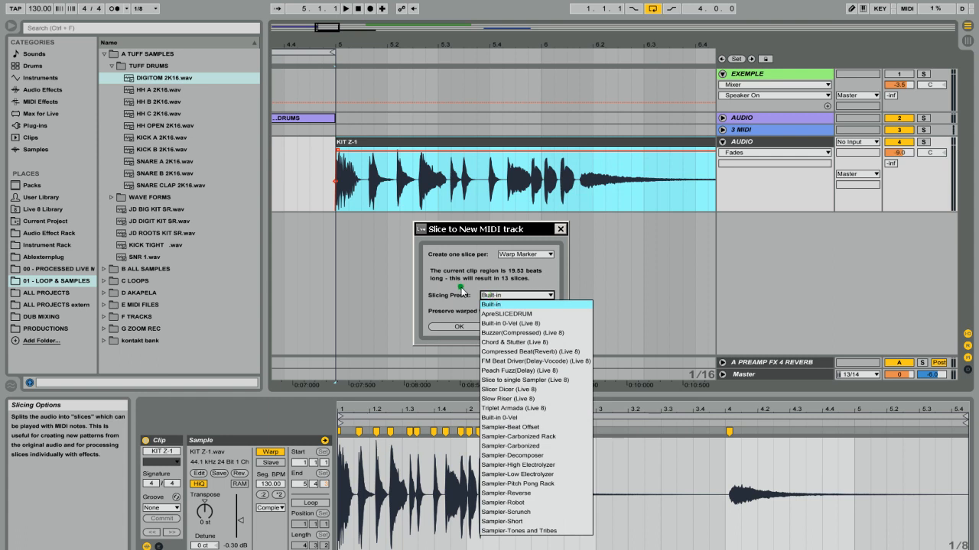
pyautogui.click(461, 290)
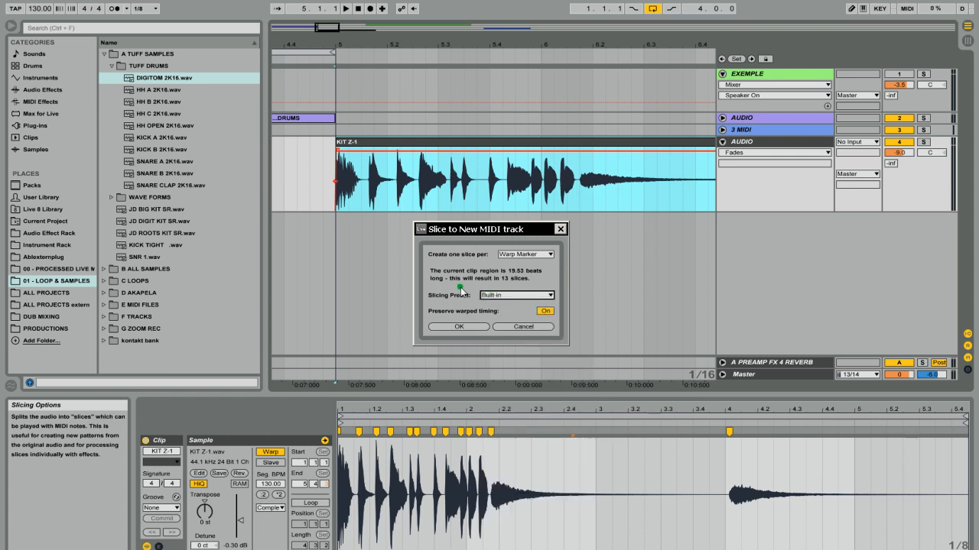
pyautogui.click(528, 328)
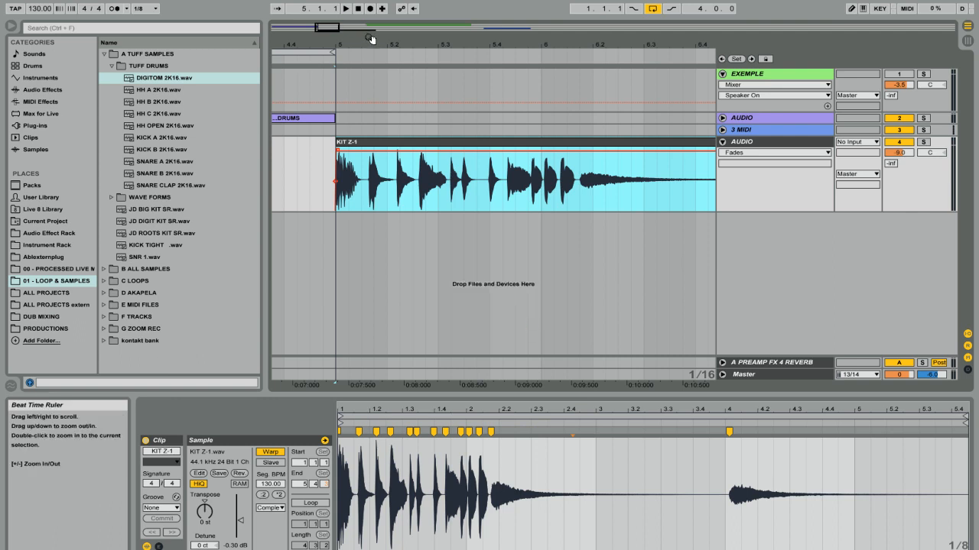
# Set the kit's audio track to display None instead of fades, and insert a new MIDI track below it.
pyautogui.moveTo(372, 44); pyautogui.dragTo(301, 39)
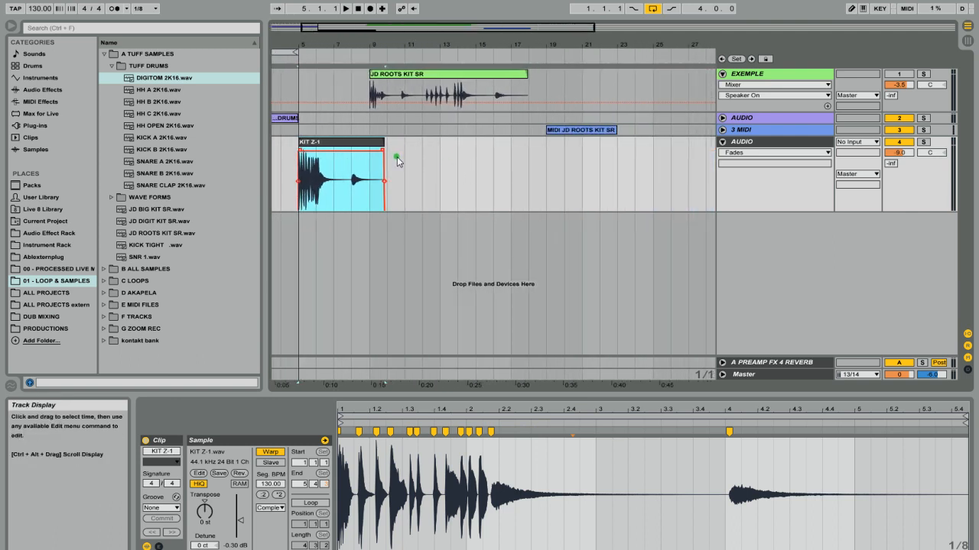
pyautogui.click(735, 152)
pyautogui.click(737, 162)
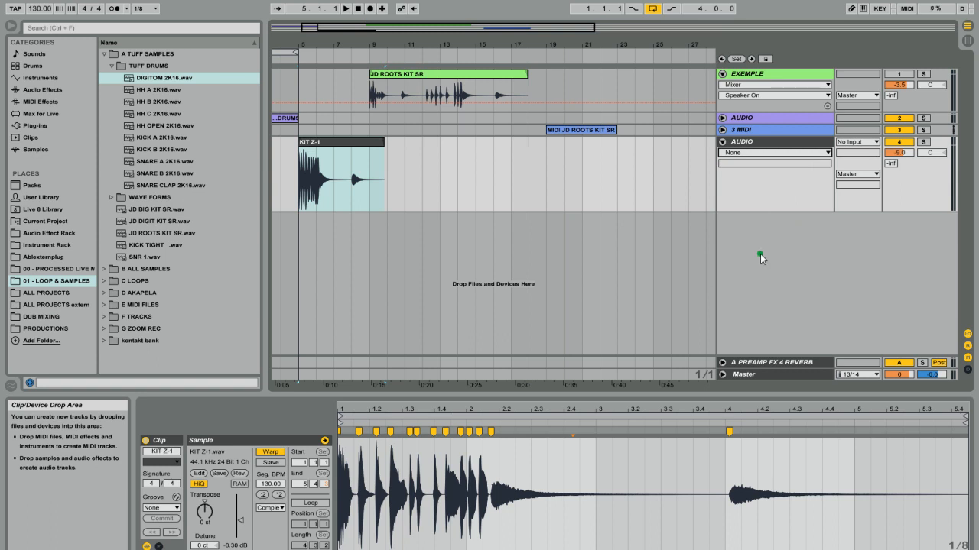
pyautogui.rightClick(776, 230)
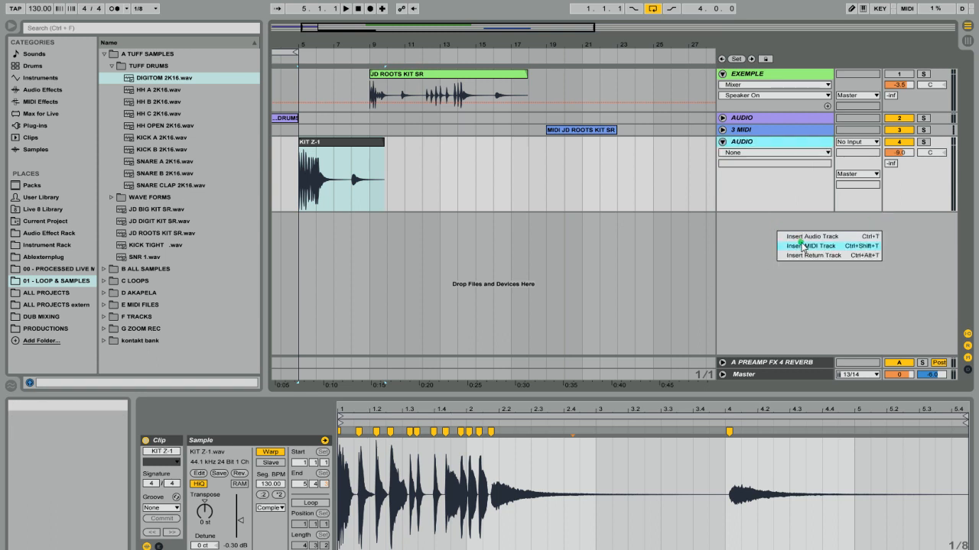
pyautogui.click(802, 246)
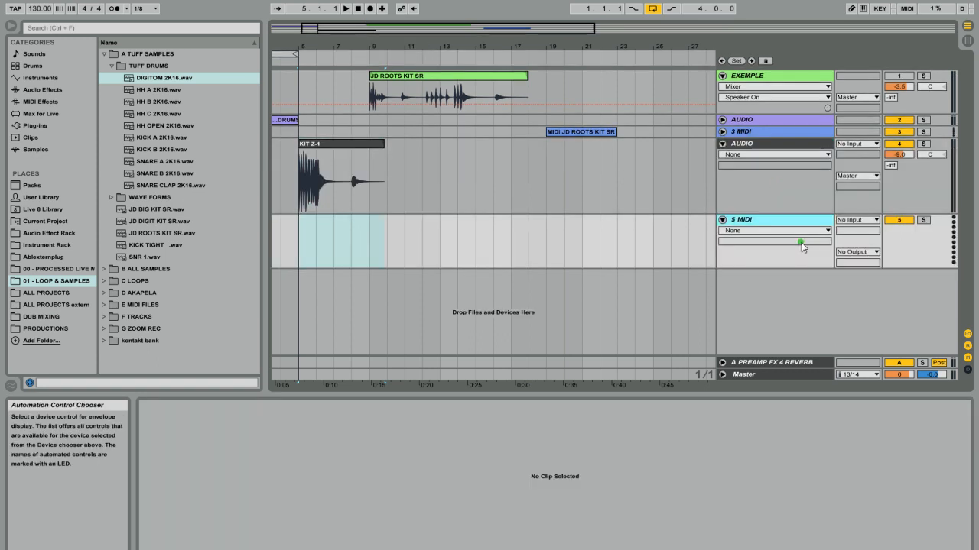
pyautogui.click(721, 221)
pyautogui.click(722, 220)
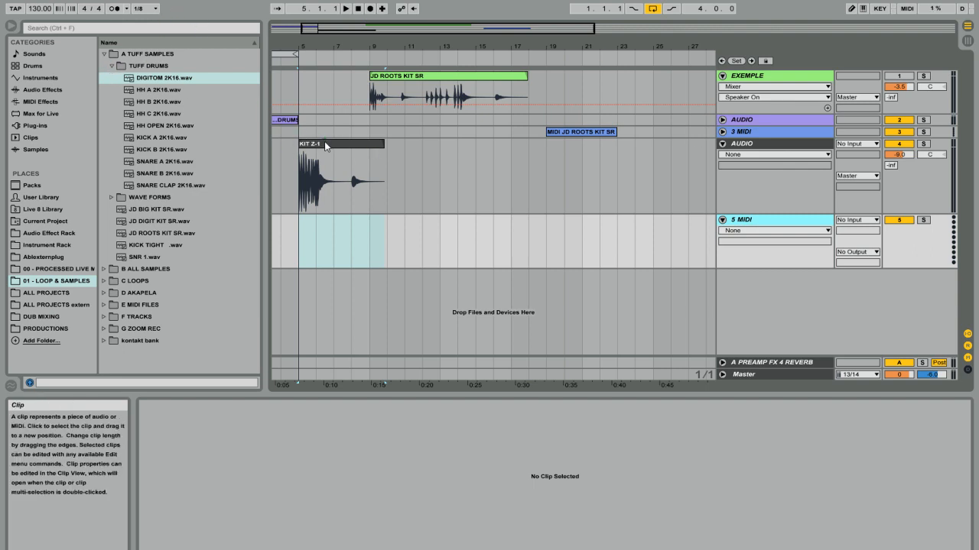
pyautogui.moveTo(304, 48); pyautogui.dragTo(306, 142)
pyautogui.moveTo(373, 48); pyautogui.dragTo(367, 4)
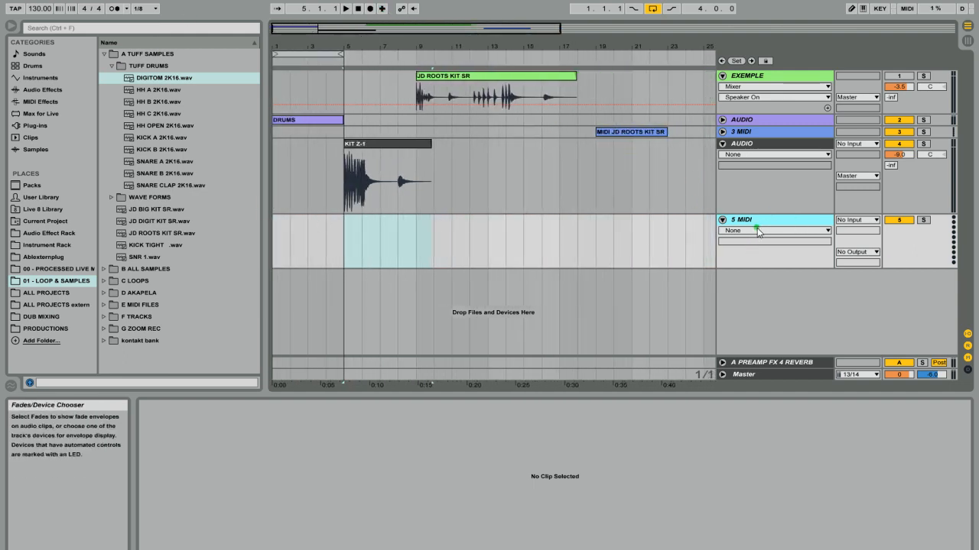
# Load a Drum Rack onto the new MIDI track and delete the Velocity and Pitch devices that precede it.
pyautogui.click(18, 68)
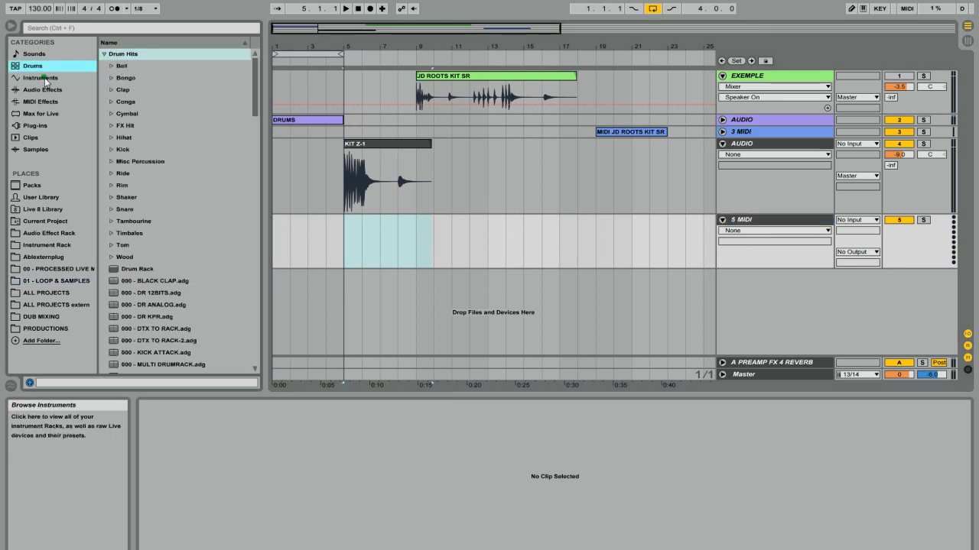
pyautogui.click(104, 53)
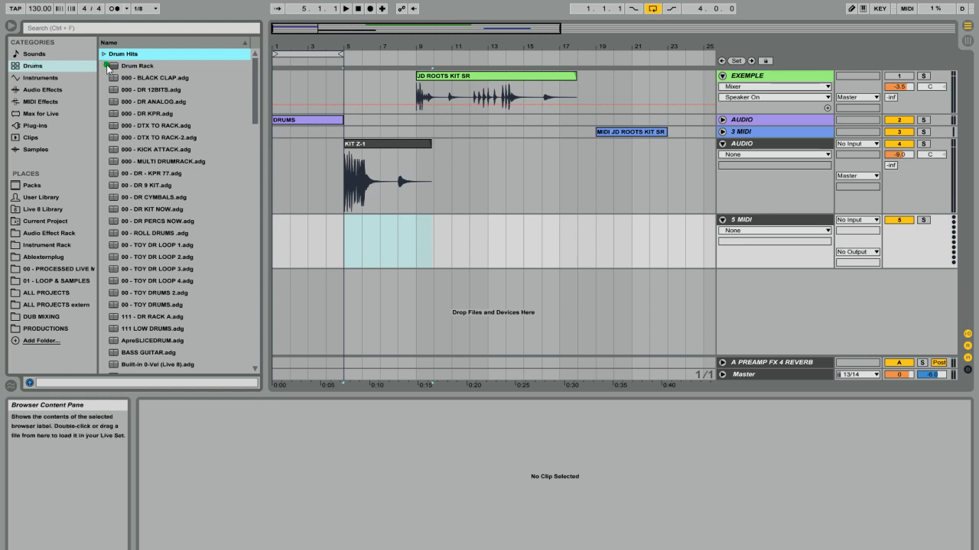
pyautogui.moveTo(116, 68); pyautogui.dragTo(145, 83)
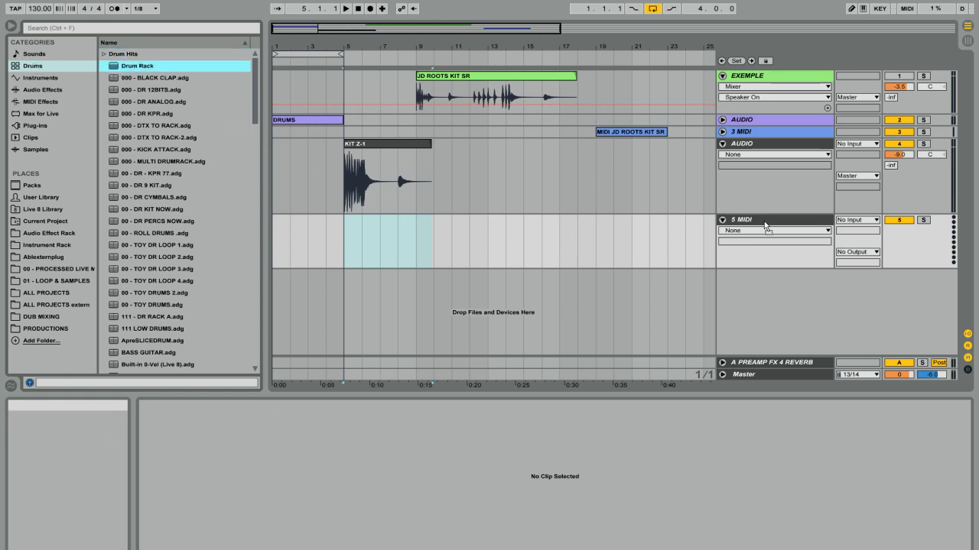
pyautogui.moveTo(763, 220); pyautogui.dragTo(764, 223)
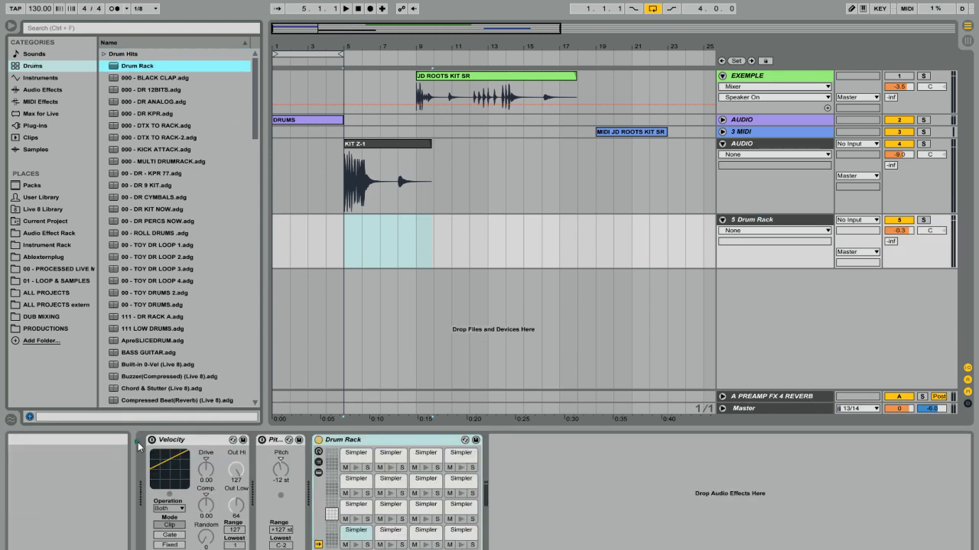
pyautogui.click(205, 442)
pyautogui.press('Delete')
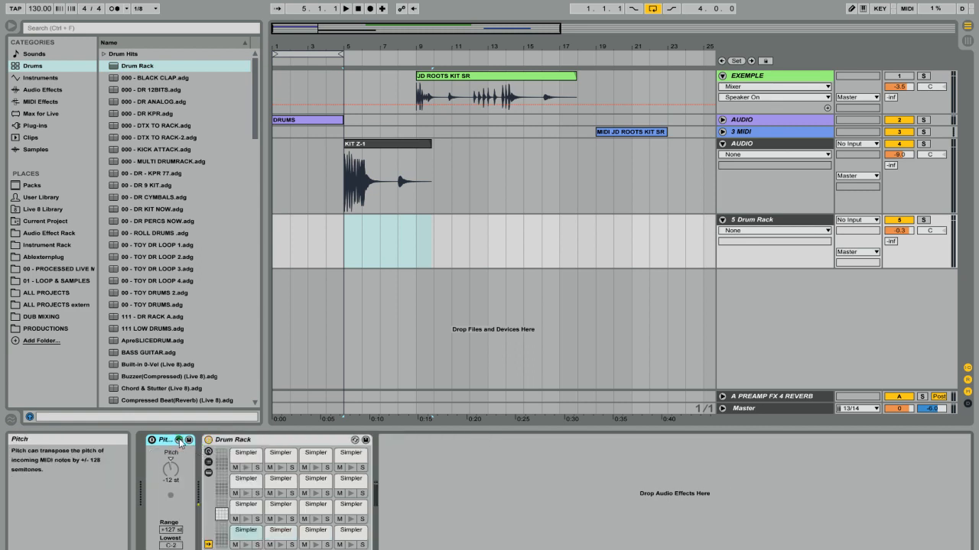
pyautogui.press('Delete')
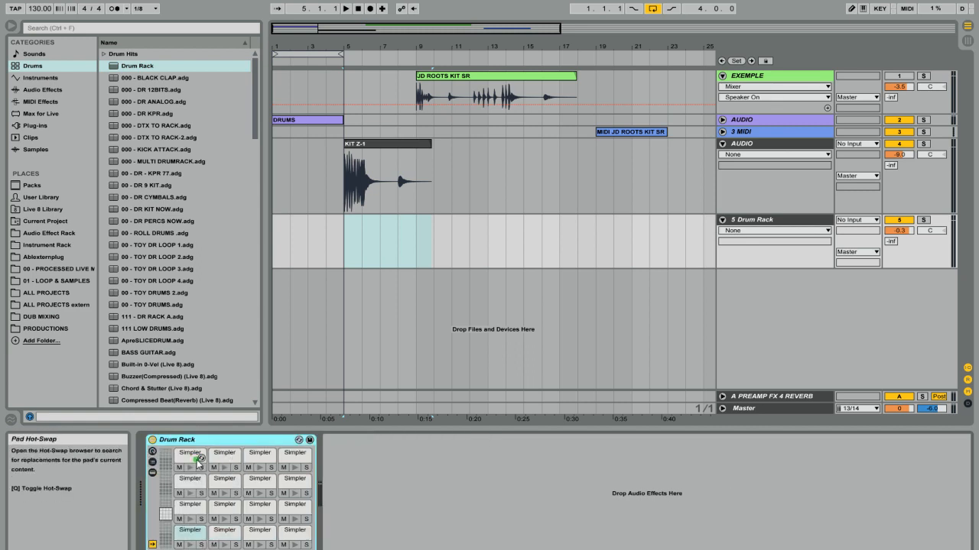
# Remove the Simplers from all Drum Rack pads between C#1 and D#2, keeping only the one on C1.
pyautogui.click(190, 458)
pyautogui.click(225, 459)
pyautogui.press('Delete')
pyautogui.click(253, 461)
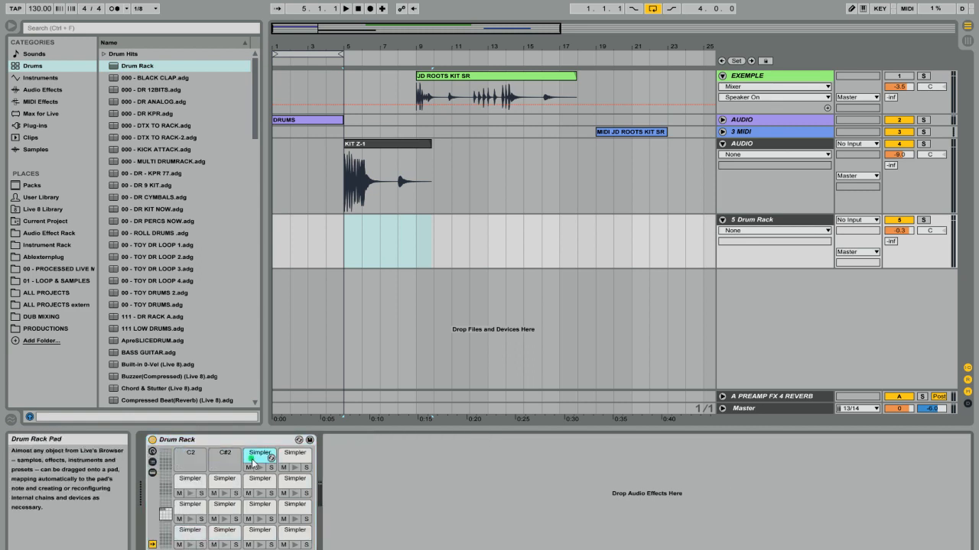
pyautogui.press('Delete')
pyautogui.click(294, 459)
pyautogui.press('Delete')
pyautogui.click(295, 482)
pyautogui.press('Delete')
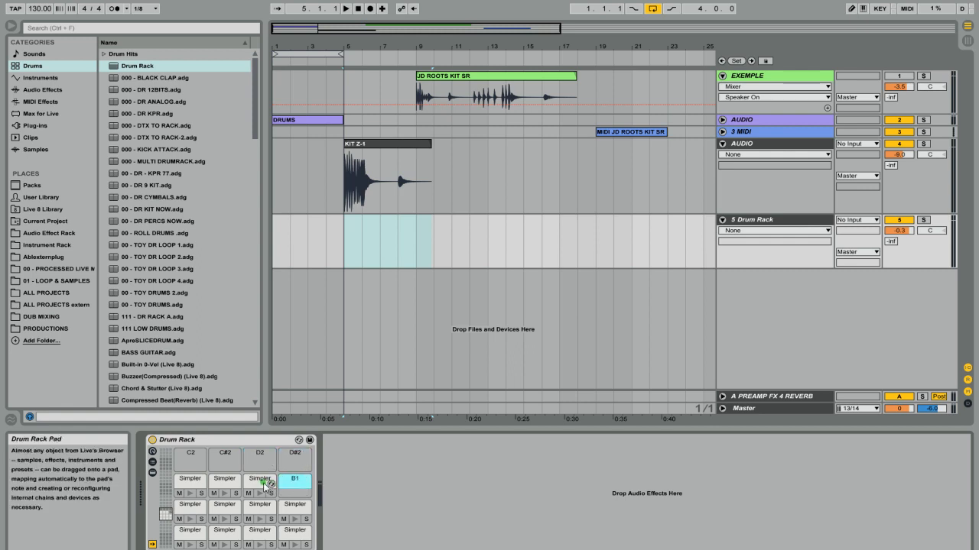
pyautogui.click(260, 481)
pyautogui.press('Delete')
pyautogui.click(225, 482)
pyautogui.press('Delete')
pyautogui.click(191, 481)
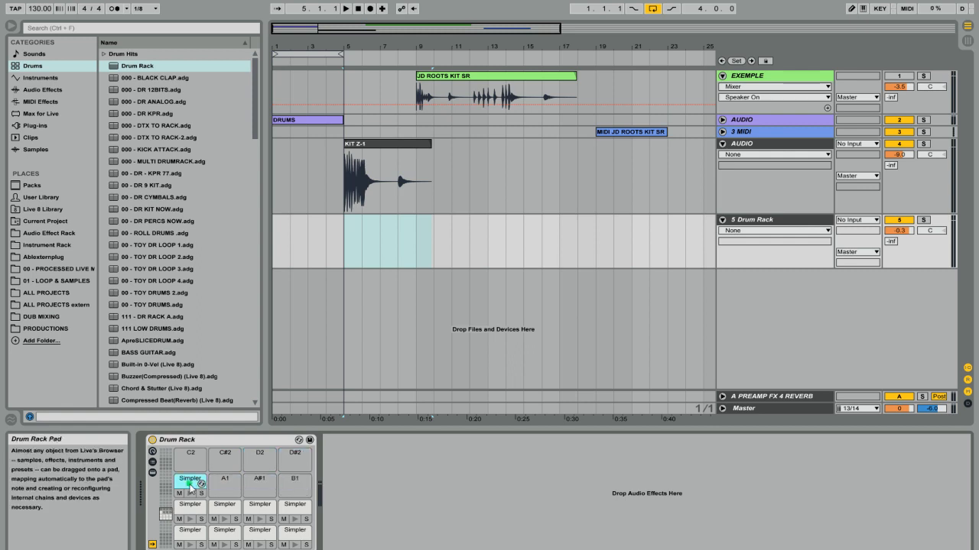
pyautogui.press('Delete')
pyautogui.click(190, 508)
pyautogui.press('Delete')
pyautogui.click(225, 508)
pyautogui.press('Delete')
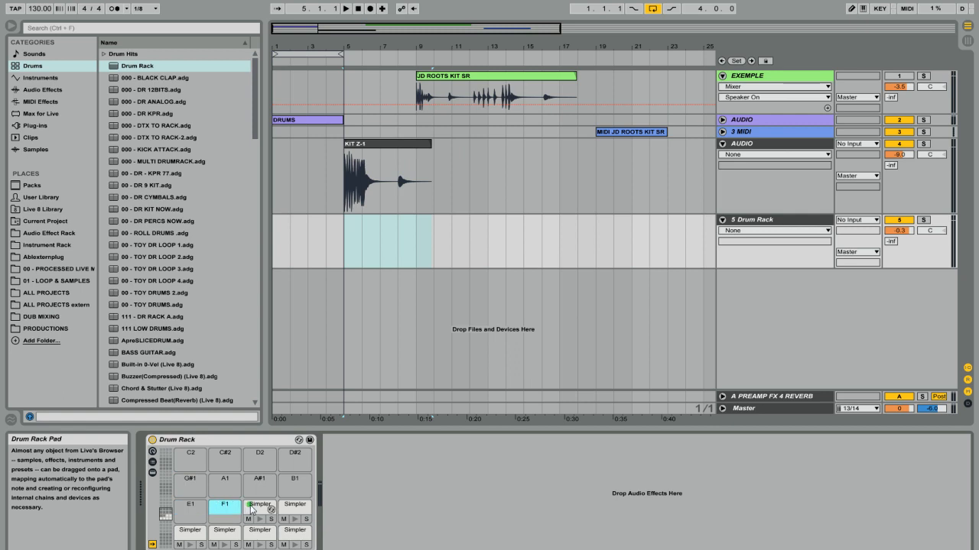
pyautogui.click(270, 508)
pyautogui.click(290, 510)
pyautogui.press('Delete')
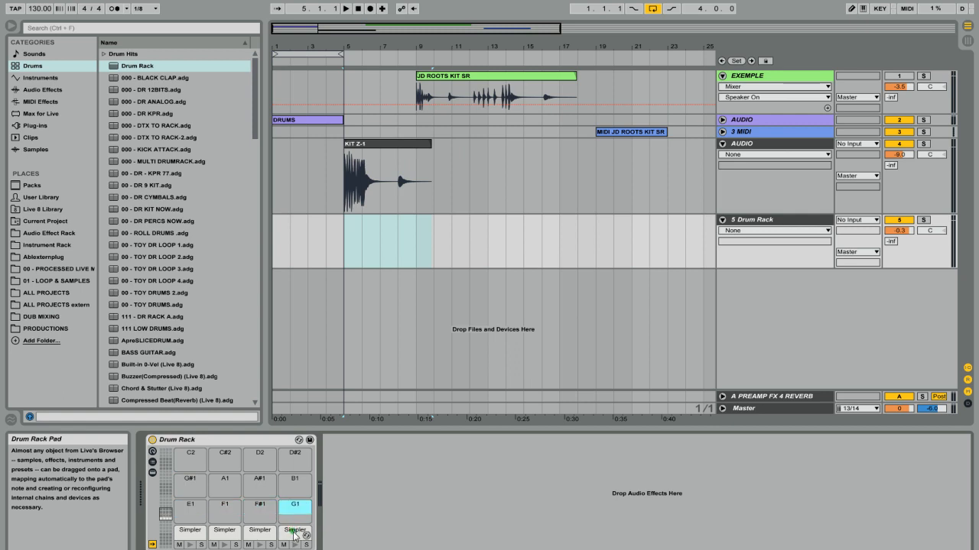
pyautogui.click(296, 534)
pyautogui.press('Delete')
pyautogui.click(295, 534)
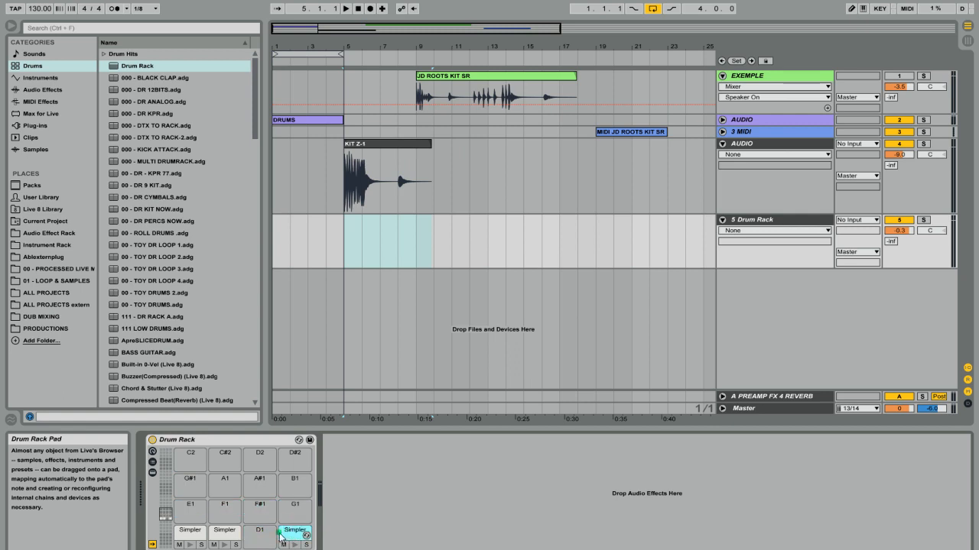
pyautogui.press('Delete')
pyautogui.click(224, 535)
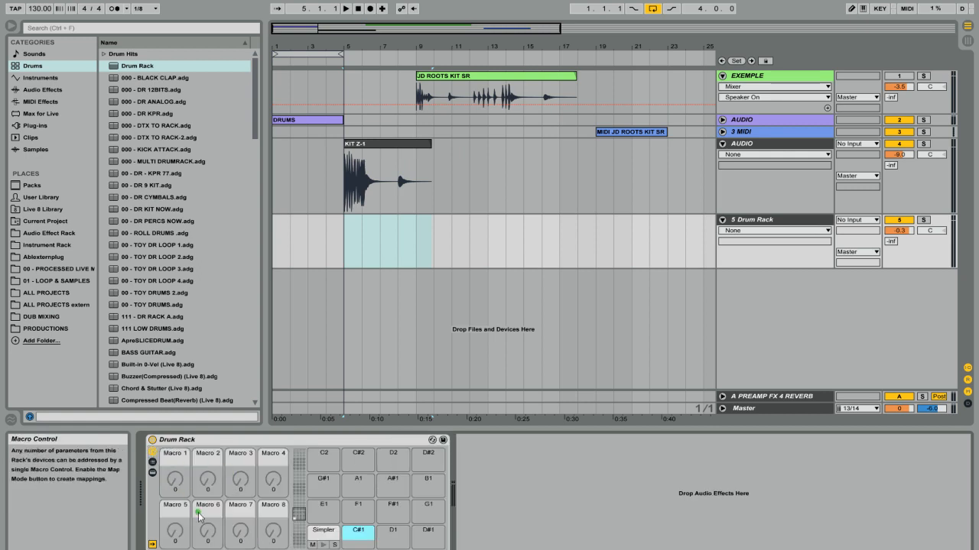
# Set the volume of the C1 pad's Simpler to -24 dB and map it to Macro 1 of the Drum Rack.
pyautogui.click(321, 533)
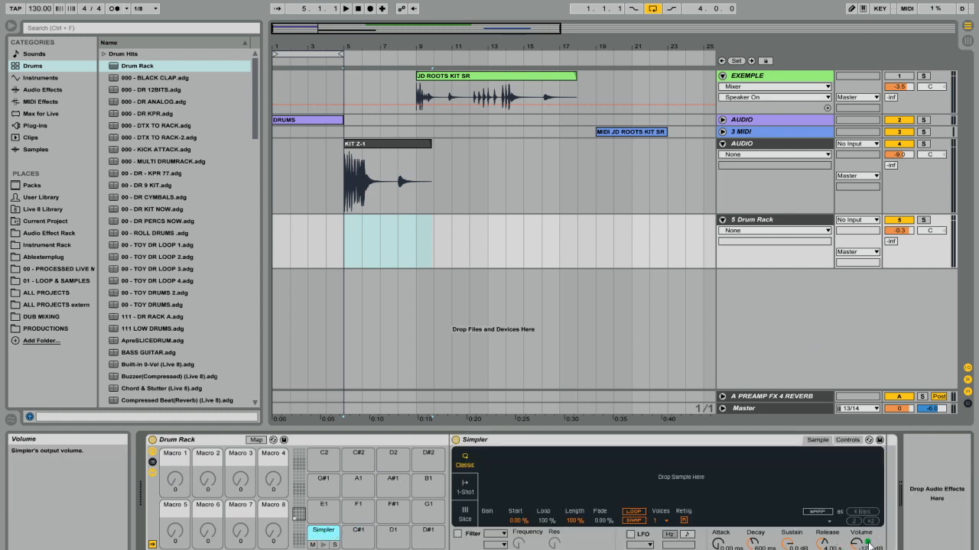
pyautogui.click(846, 440)
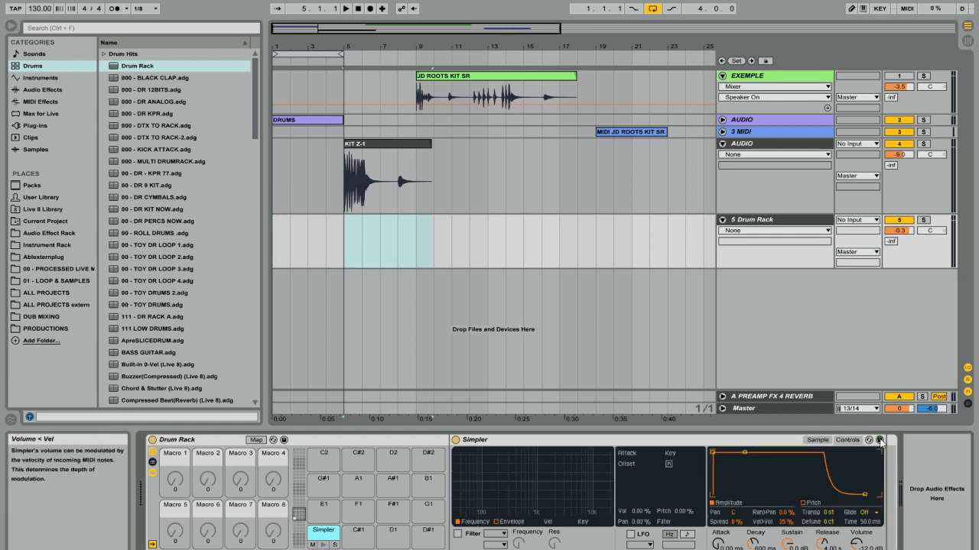
pyautogui.click(817, 441)
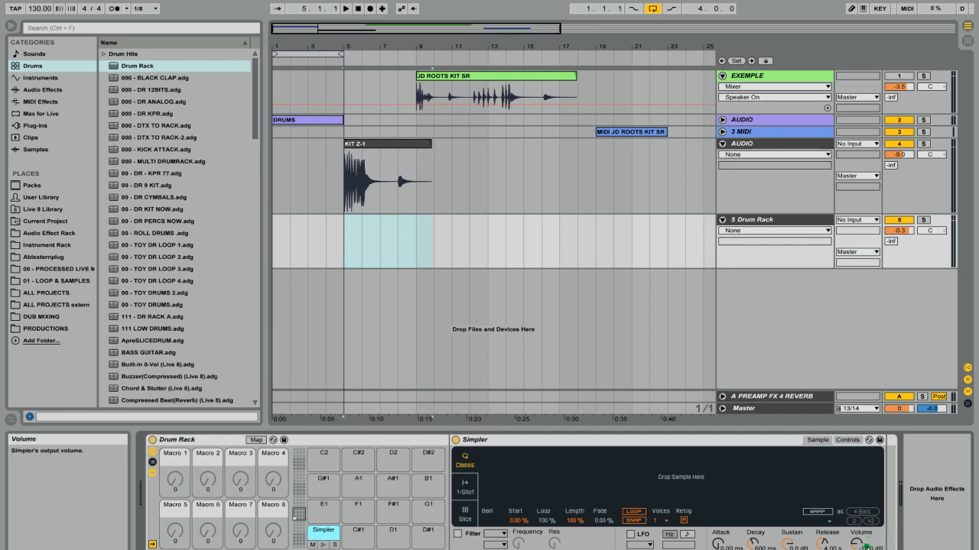
pyautogui.click(858, 545)
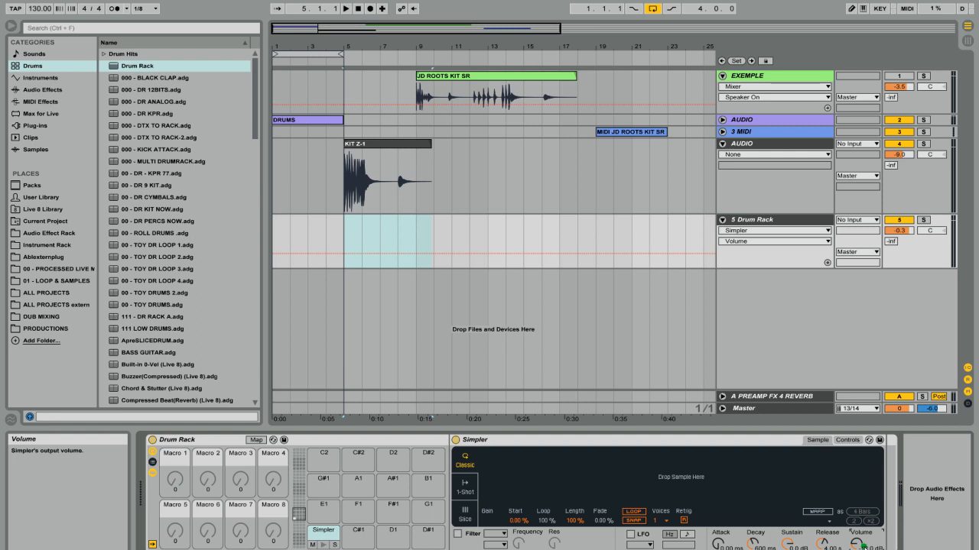
pyautogui.moveTo(858, 545); pyautogui.dragTo(858, 548)
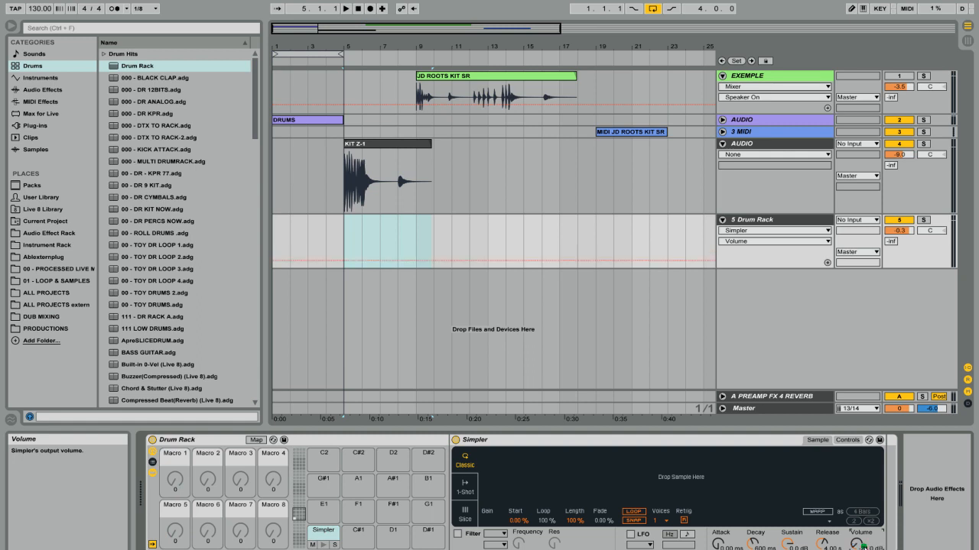
pyautogui.rightClick(863, 546)
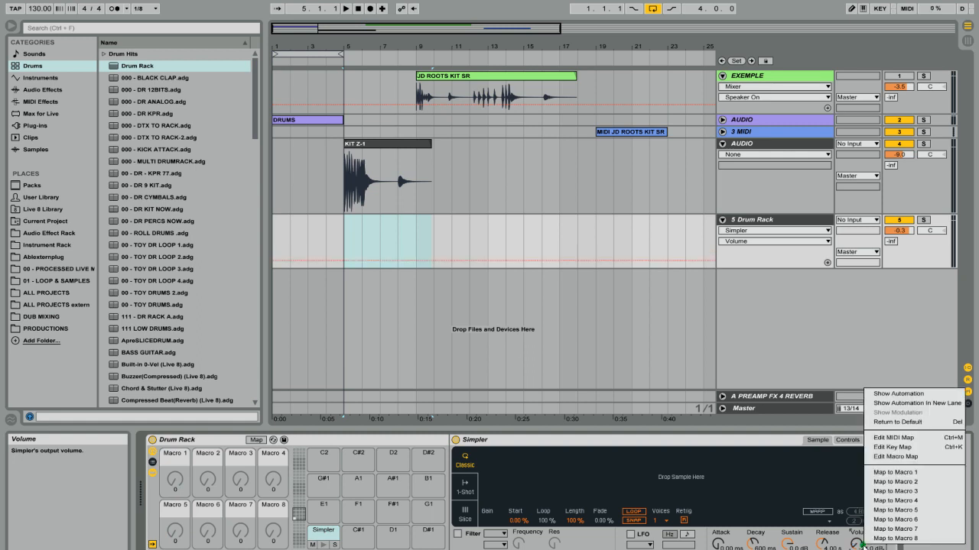
pyautogui.click(916, 473)
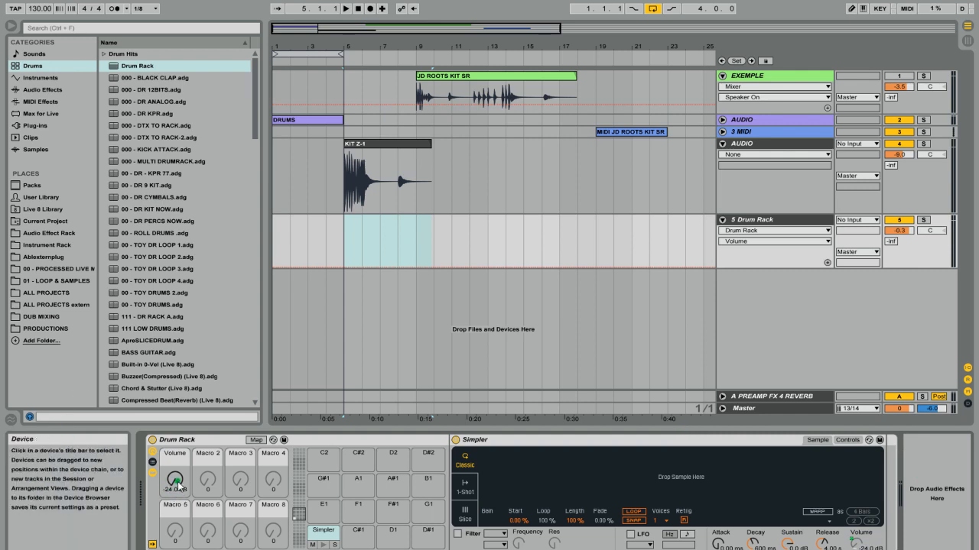
pyautogui.moveTo(174, 480); pyautogui.dragTo(175, 485)
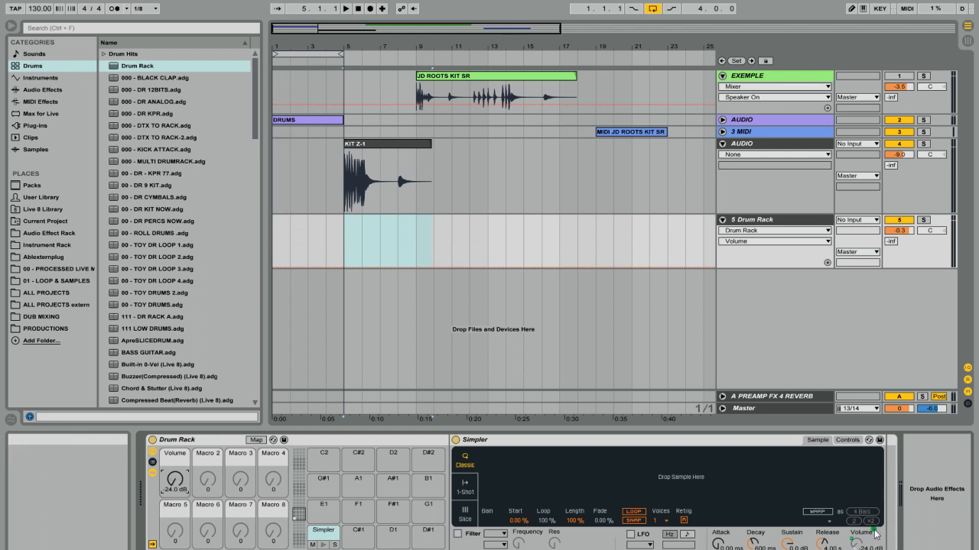
# Set decay to 1.09 ms, sustain to -inf dB and release to 1.00 ms, and map attack, decay, sustain and release to Macros 5 to 8.
pyautogui.moveTo(825, 544); pyautogui.dragTo(753, 549)
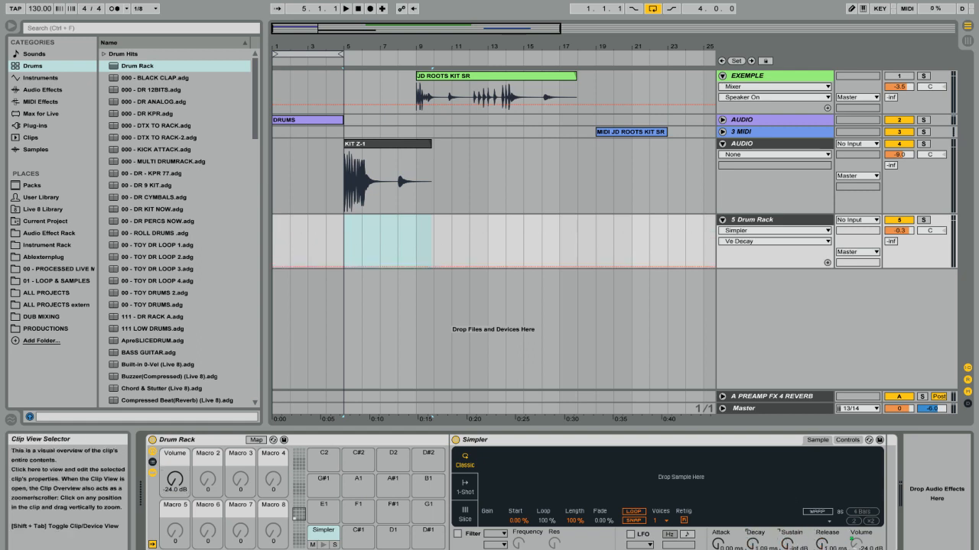
pyautogui.rightClick(718, 545)
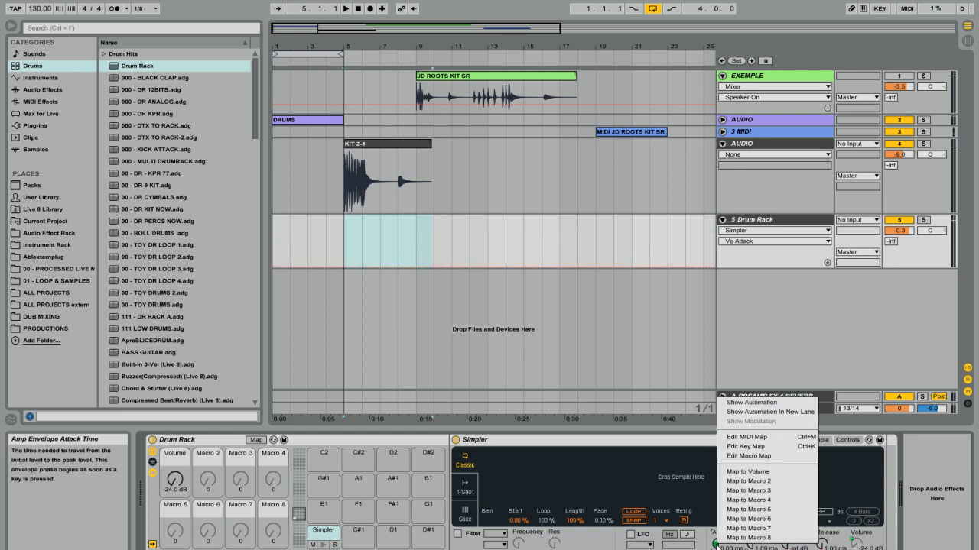
pyautogui.click(771, 514)
pyautogui.rightClick(753, 543)
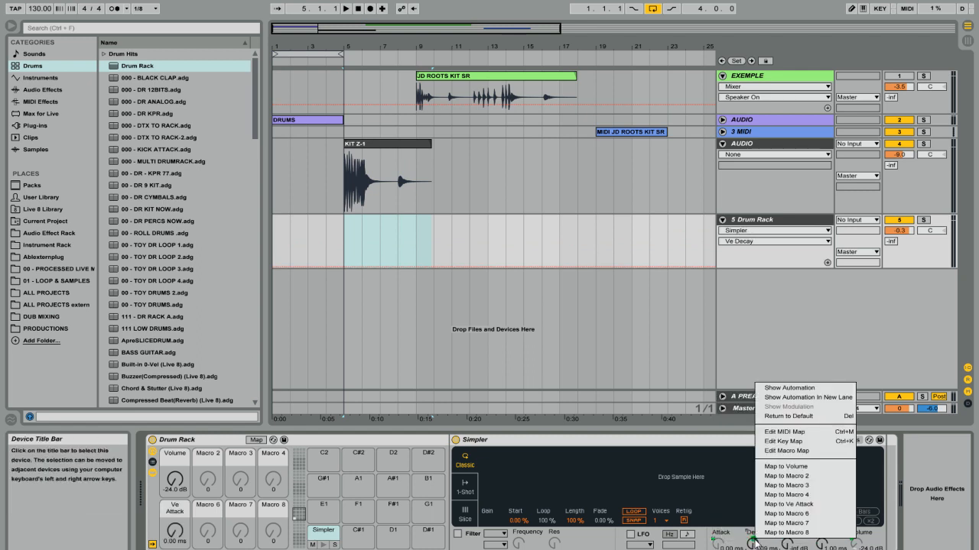
pyautogui.click(795, 513)
pyautogui.rightClick(790, 544)
pyautogui.click(834, 528)
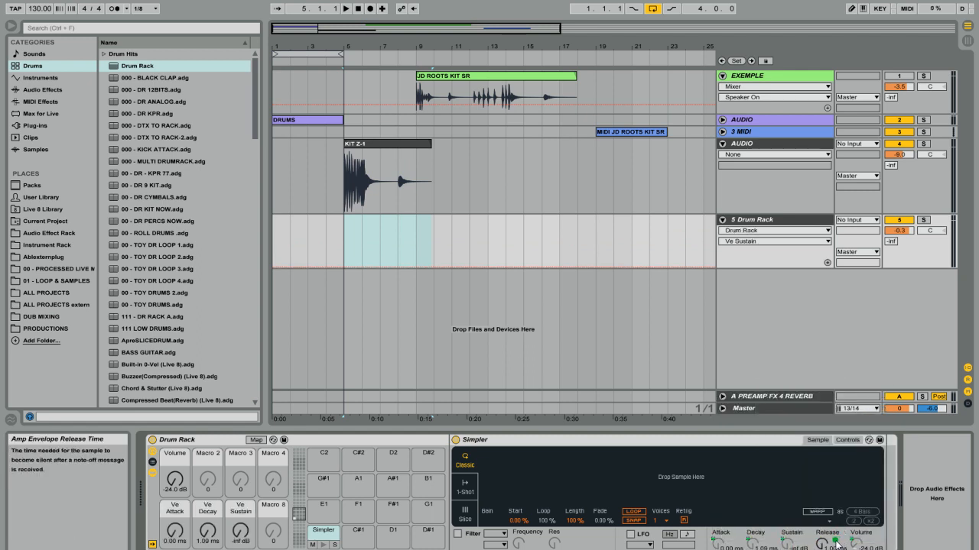
pyautogui.rightClick(827, 545)
pyautogui.click(863, 536)
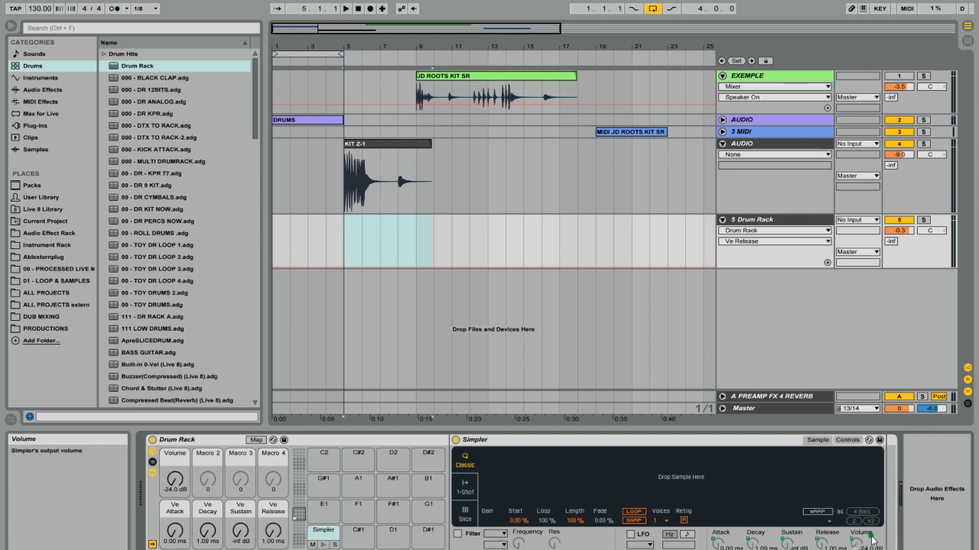
# Set the Simpler's velocity-to-volume modulation to 0.0 %.
pyautogui.click(847, 439)
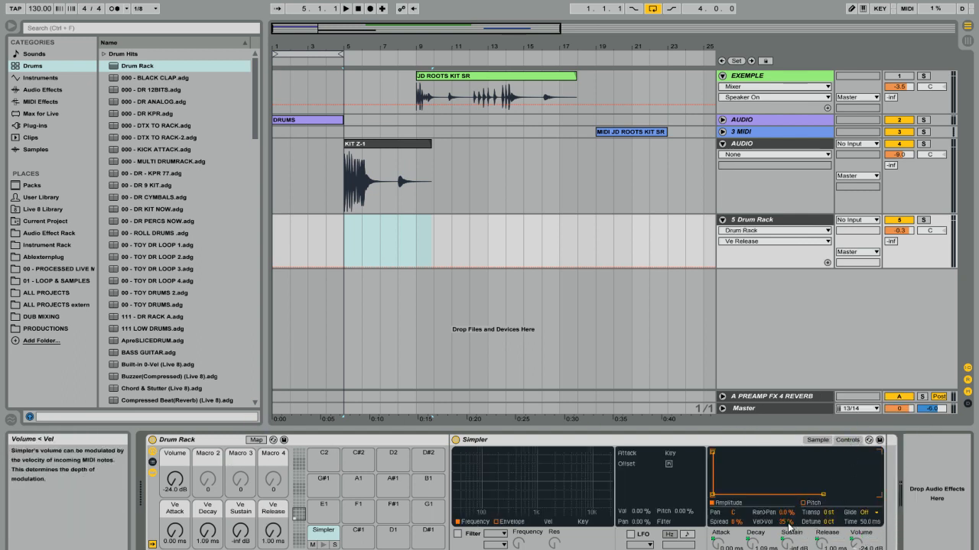
pyautogui.moveTo(789, 526)
pyautogui.mouseDown()
pyautogui.moveTo(789, 535)
pyautogui.moveTo(787, 464)
pyautogui.moveTo(787, 536)
pyautogui.mouseUp()
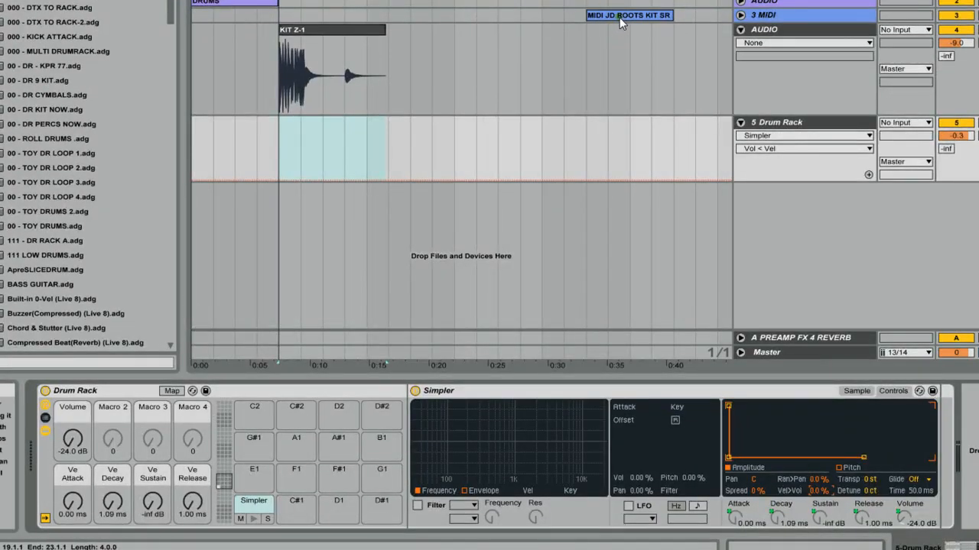
# Open the MIDI JD ROOTS KIT SR clip and examine its note velocities in an enlarged velocity lane.
pyautogui.doubleClick(622, 123)
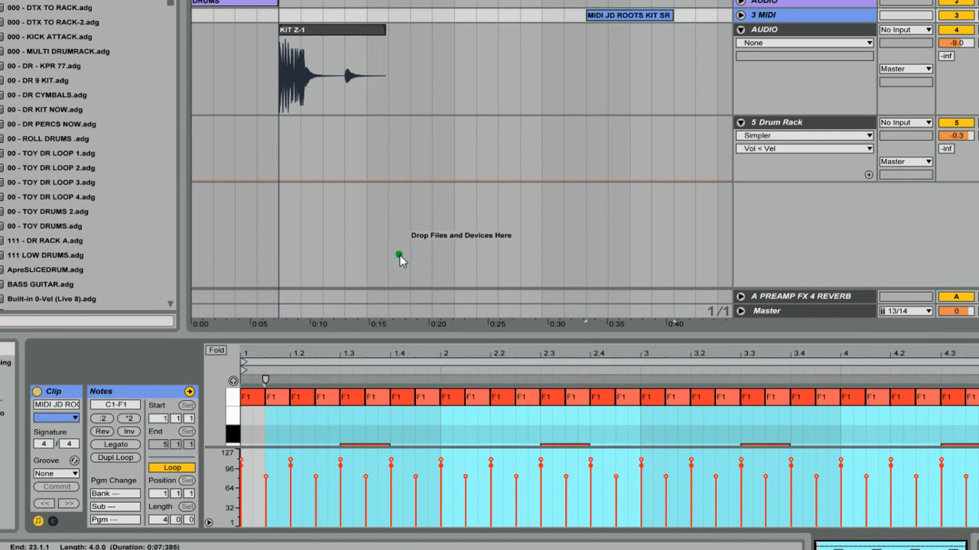
pyautogui.moveTo(421, 336); pyautogui.dragTo(444, 46)
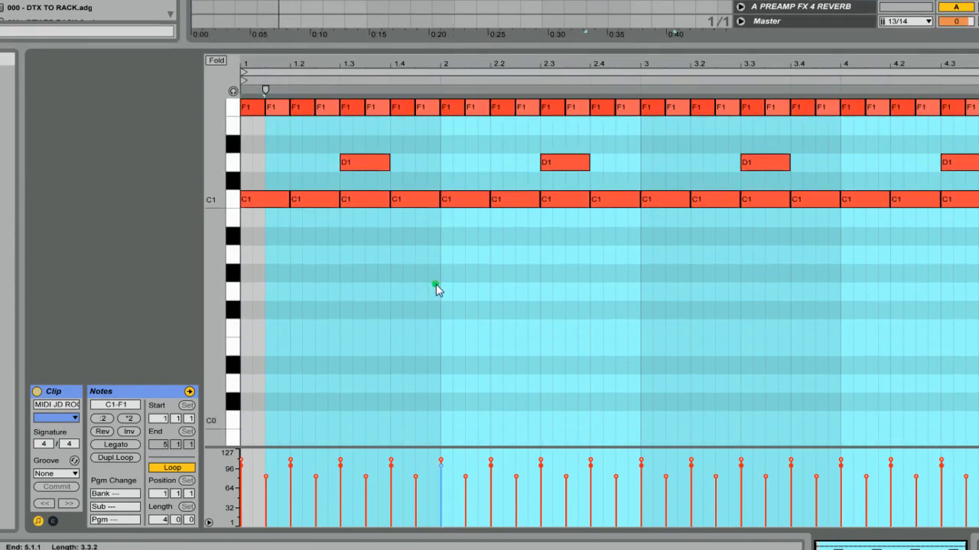
pyautogui.moveTo(400, 448); pyautogui.dragTo(476, 152)
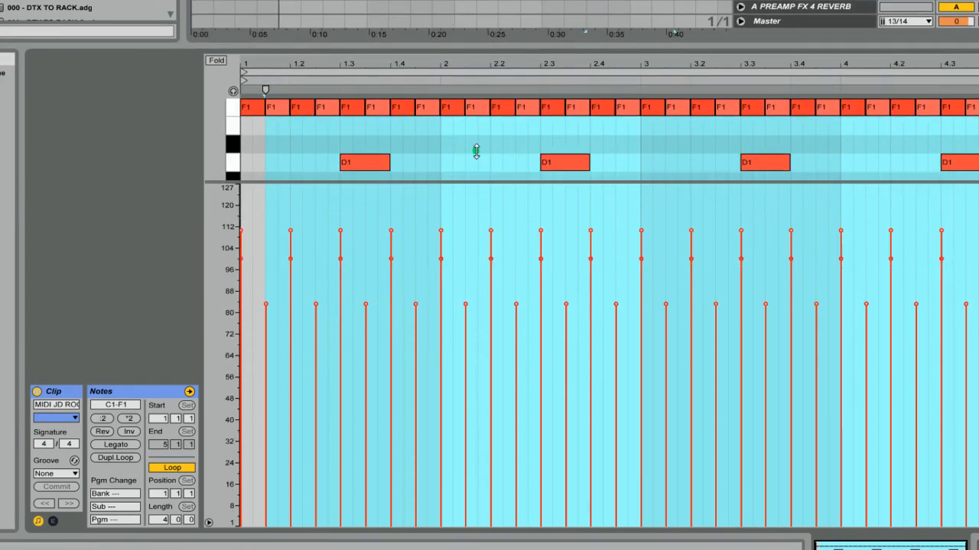
pyautogui.click(410, 225)
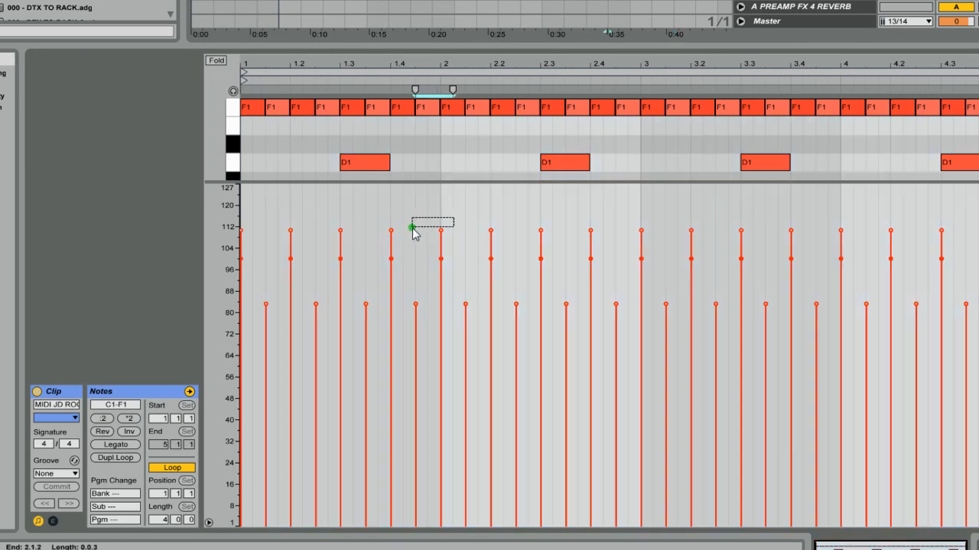
pyautogui.click(441, 230)
pyautogui.moveTo(465, 258); pyautogui.dragTo(477, 327)
pyautogui.moveTo(498, 182); pyautogui.dragTo(505, 413)
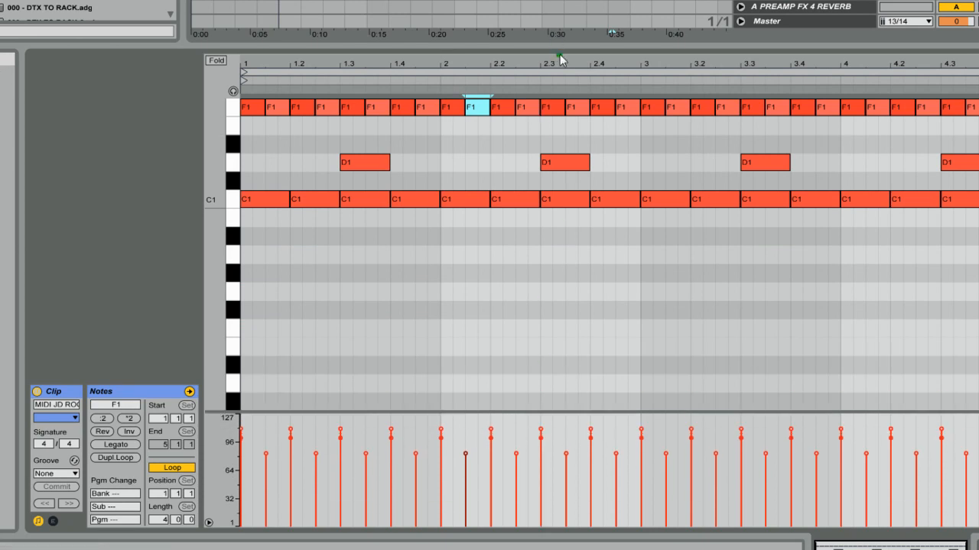
# Return to the Drum Rack's Simpler and map its velocity-to-volume modulation to Macro 2.
pyautogui.moveTo(562, 411); pyautogui.dragTo(564, 166)
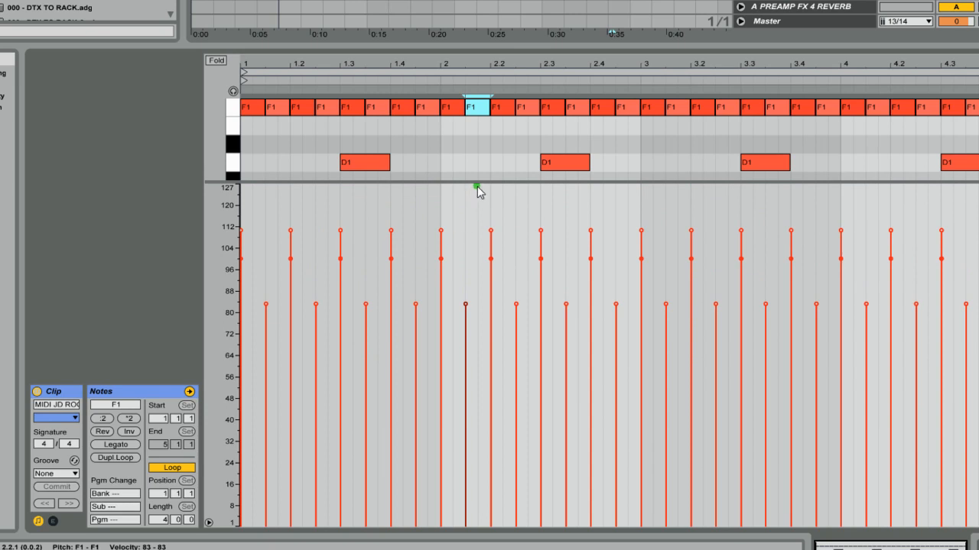
pyautogui.moveTo(479, 182); pyautogui.dragTo(490, 423)
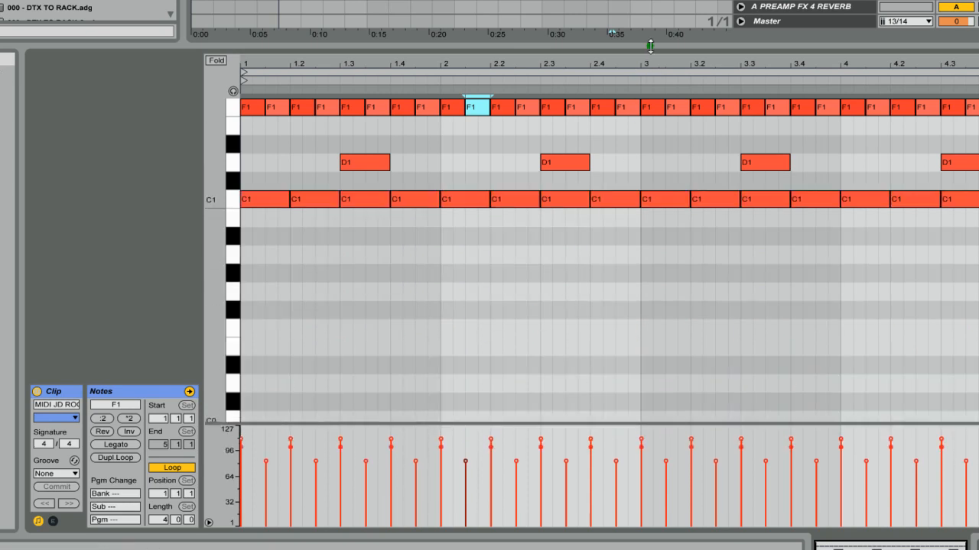
pyautogui.moveTo(650, 46); pyautogui.dragTo(683, 334)
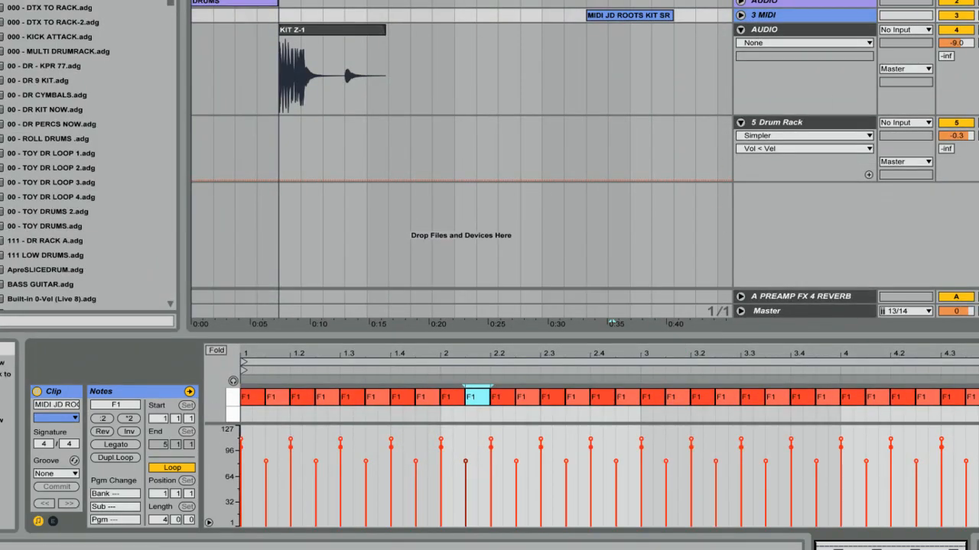
pyautogui.doubleClick(793, 127)
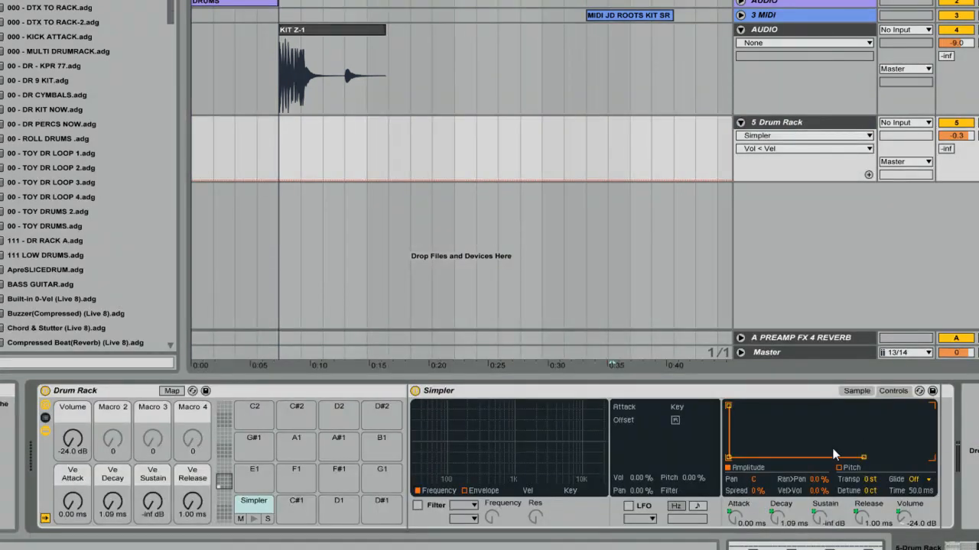
pyautogui.rightClick(817, 491)
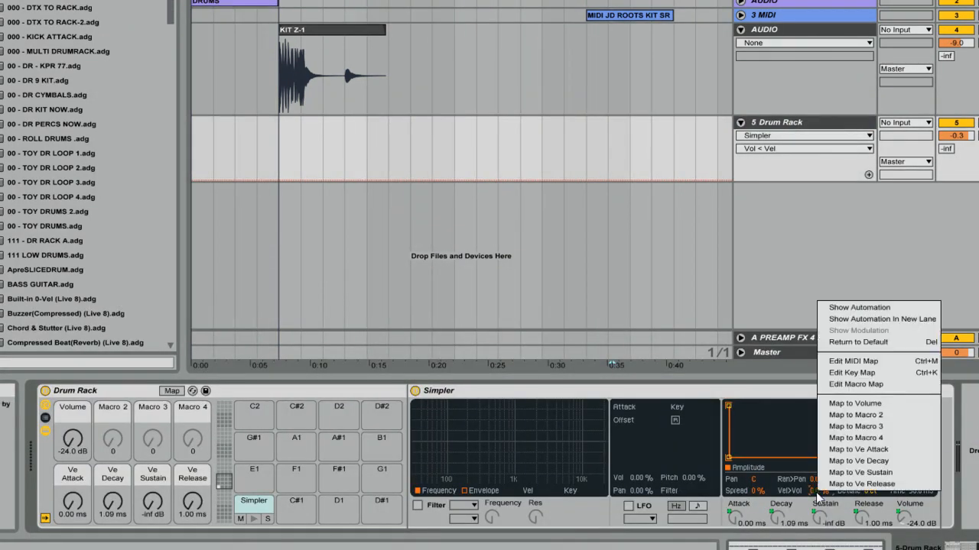
pyautogui.click(855, 415)
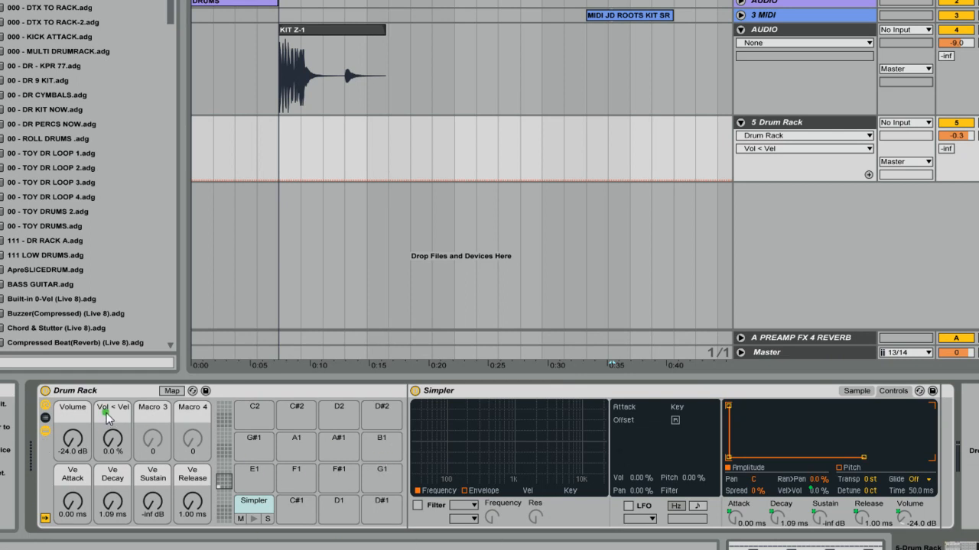
# Show the Drum Rack's chain list together with its return chains.
pyautogui.click(45, 418)
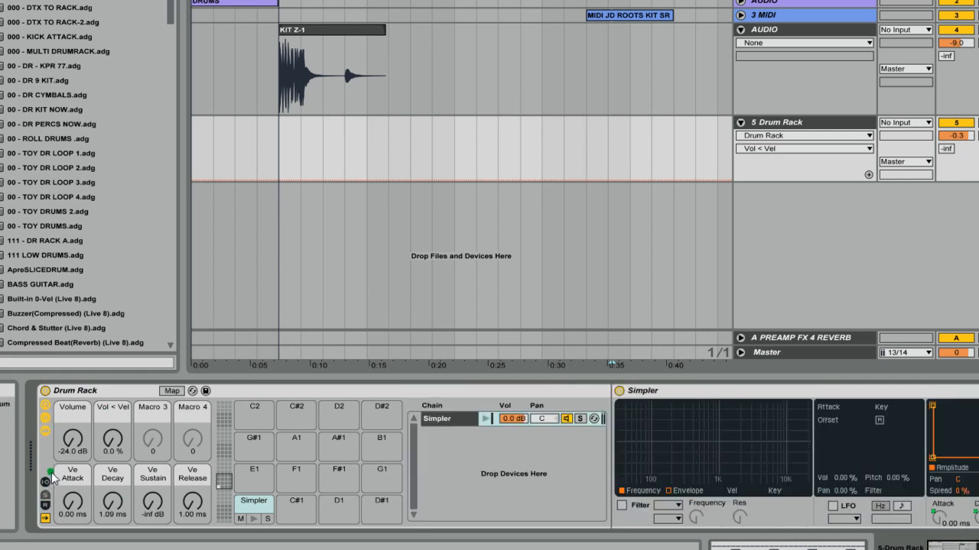
pyautogui.click(46, 418)
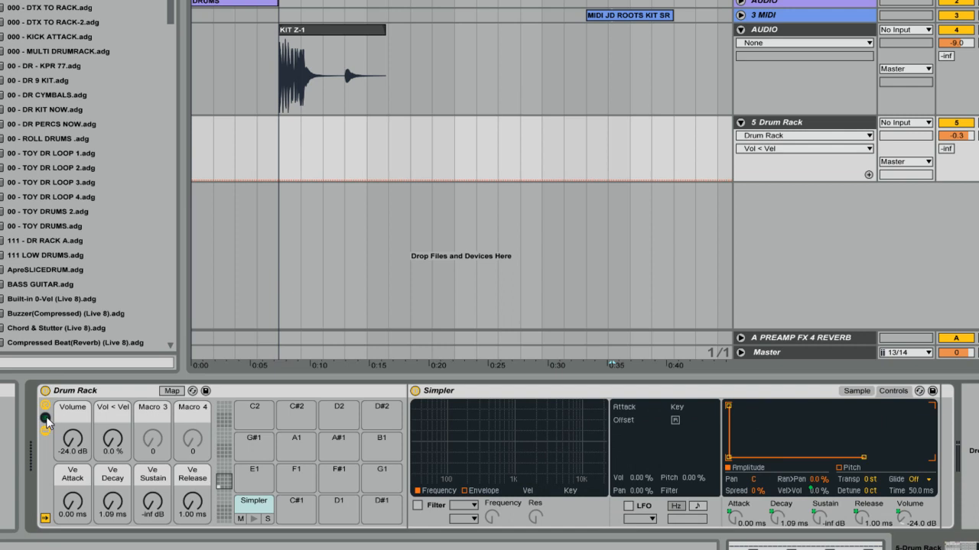
pyautogui.click(45, 418)
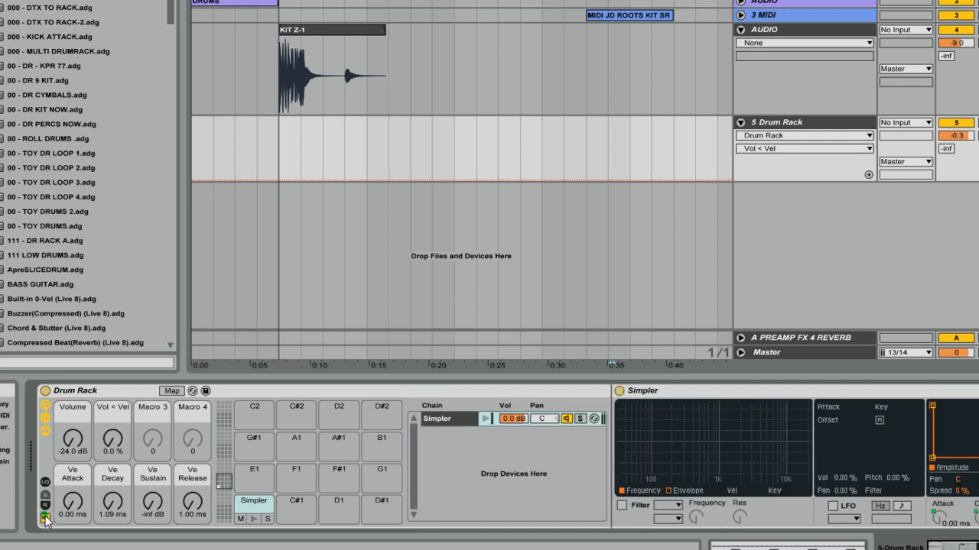
pyautogui.click(45, 482)
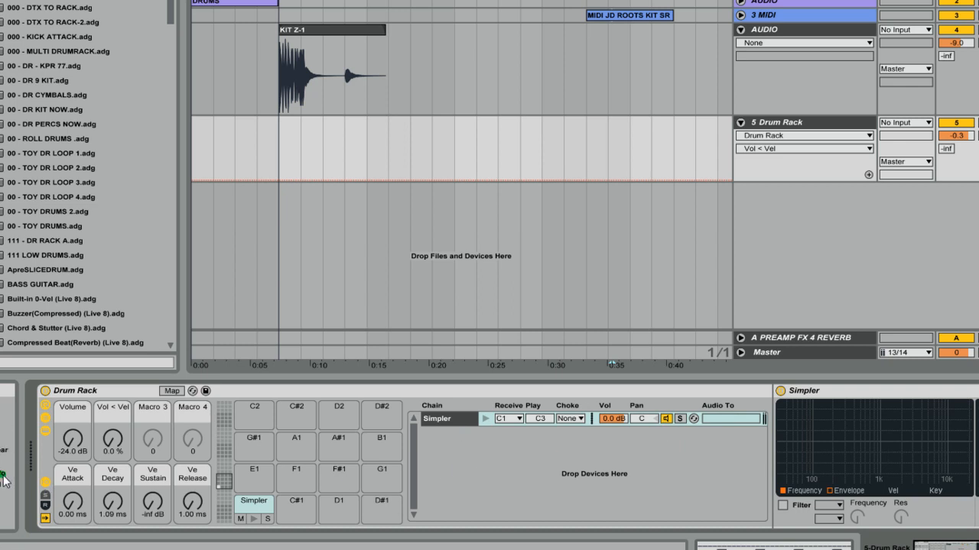
pyautogui.click(44, 482)
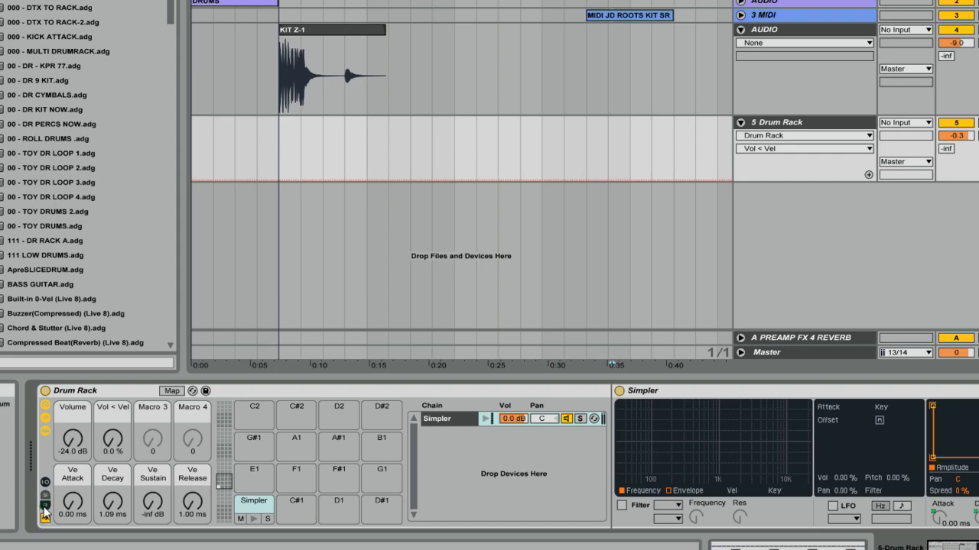
pyautogui.click(46, 506)
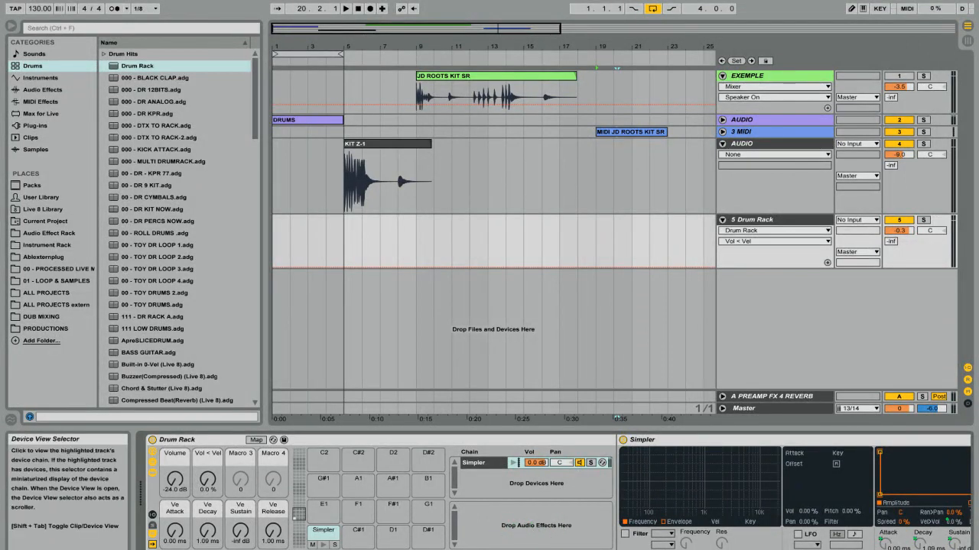
# Add the Vocoder audio effect as a Drum Rack return chain, name it VOCODER and color it orange.
pyautogui.click(42, 89)
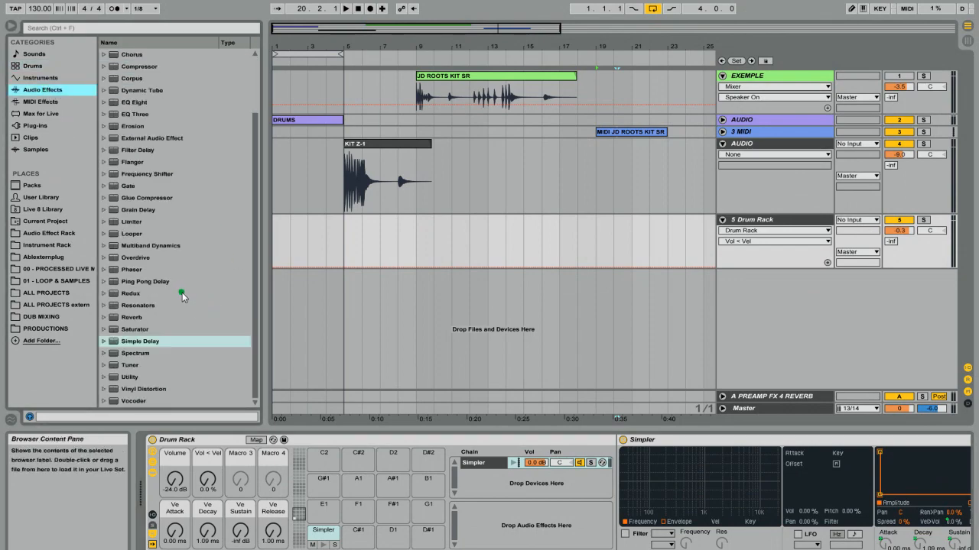
pyautogui.moveTo(145, 402); pyautogui.dragTo(506, 528)
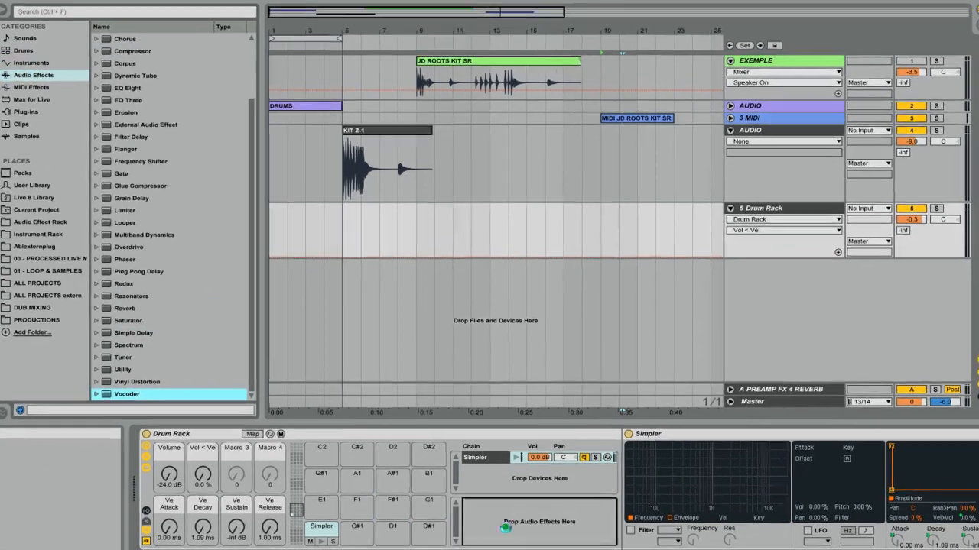
pyautogui.click(487, 502)
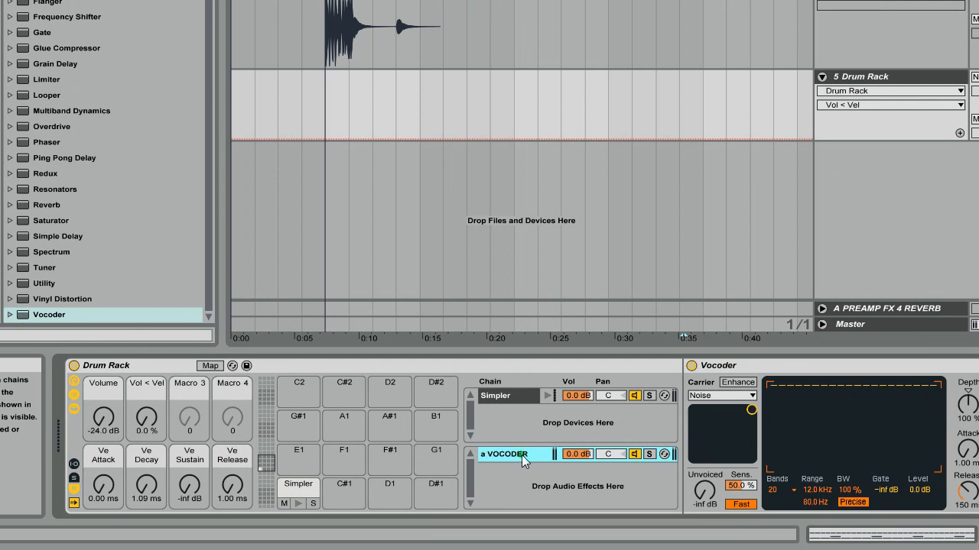
pyautogui.rightClick(521, 455)
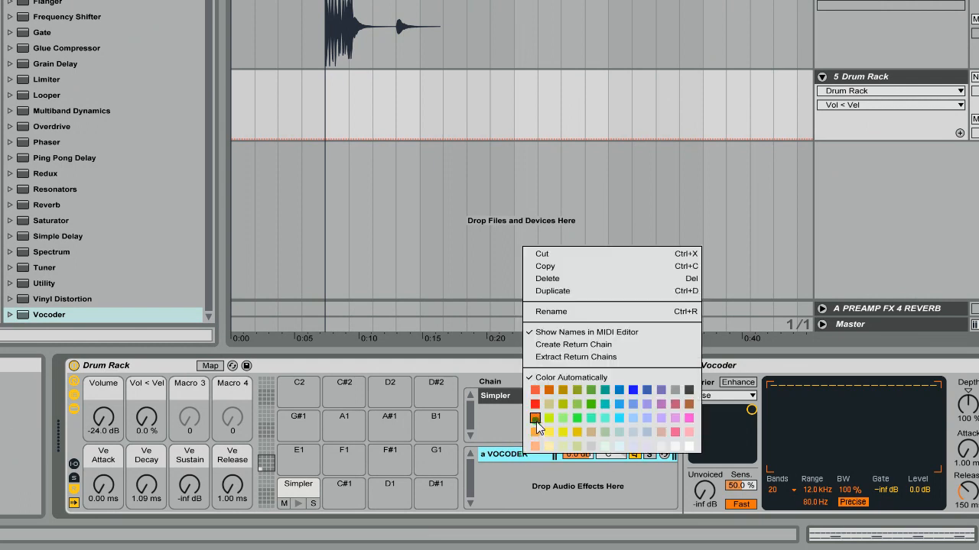
pyautogui.click(536, 430)
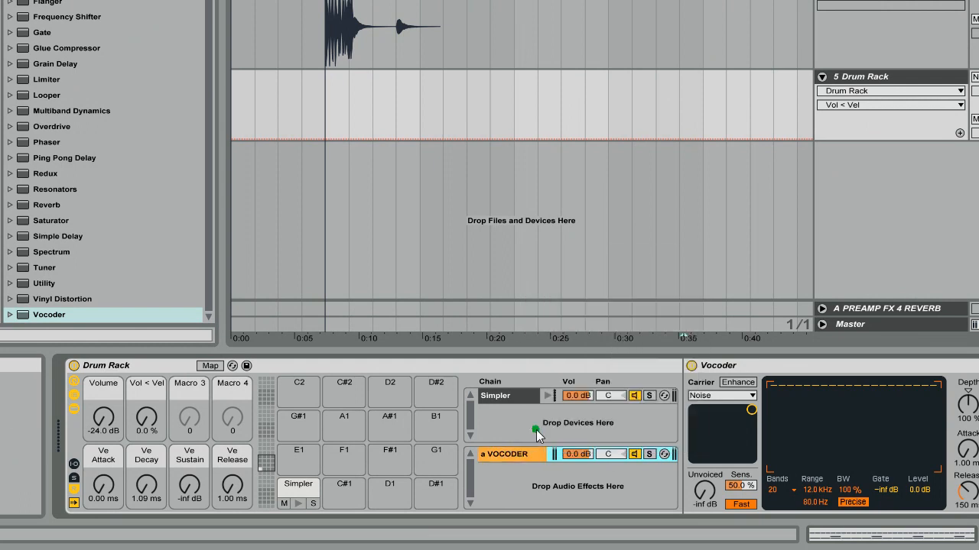
# Set the Vocoder to 36 bands, 90 % depth and 186 ms release, and attenuate its lowest filter bands.
pyautogui.click(753, 411)
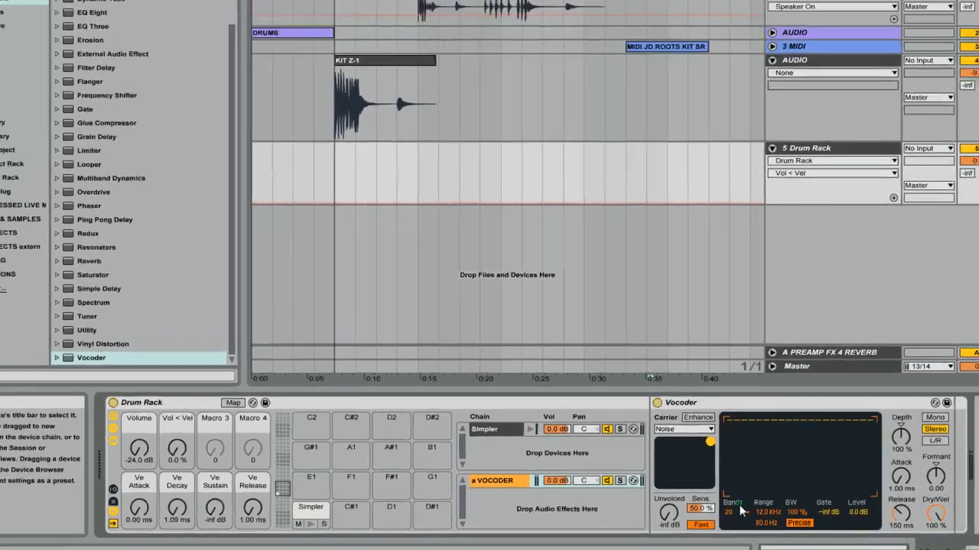
pyautogui.click(780, 490)
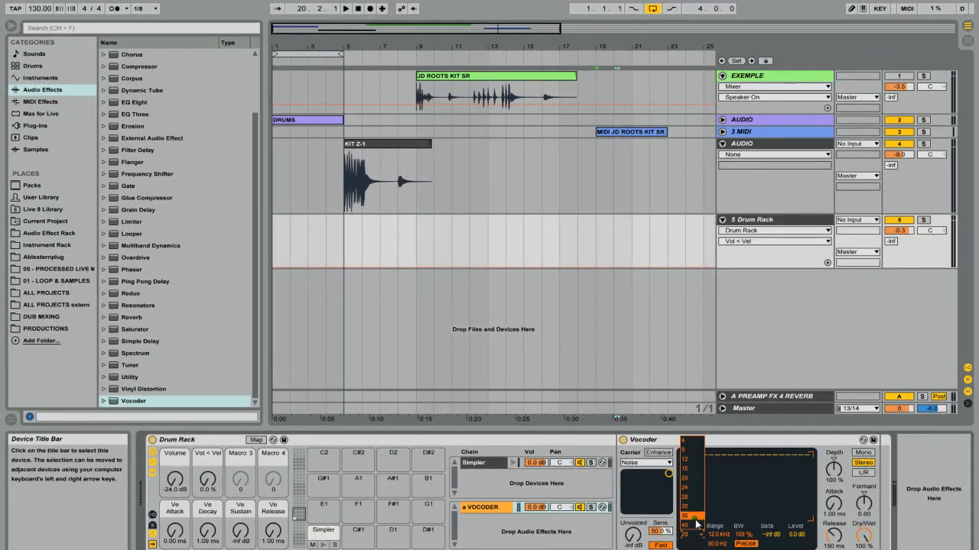
pyautogui.click(697, 516)
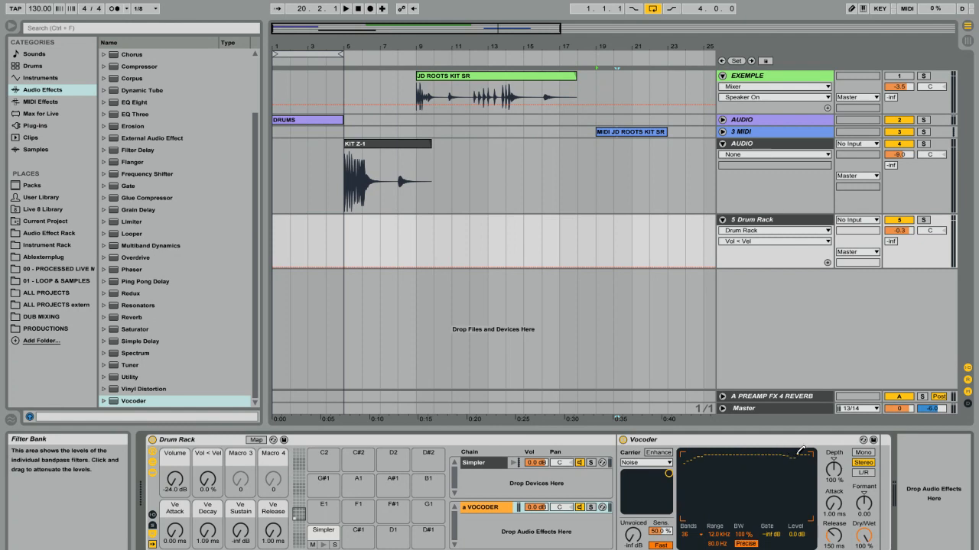
pyautogui.moveTo(833, 470); pyautogui.dragTo(833, 476)
pyautogui.moveTo(840, 538); pyautogui.dragTo(840, 532)
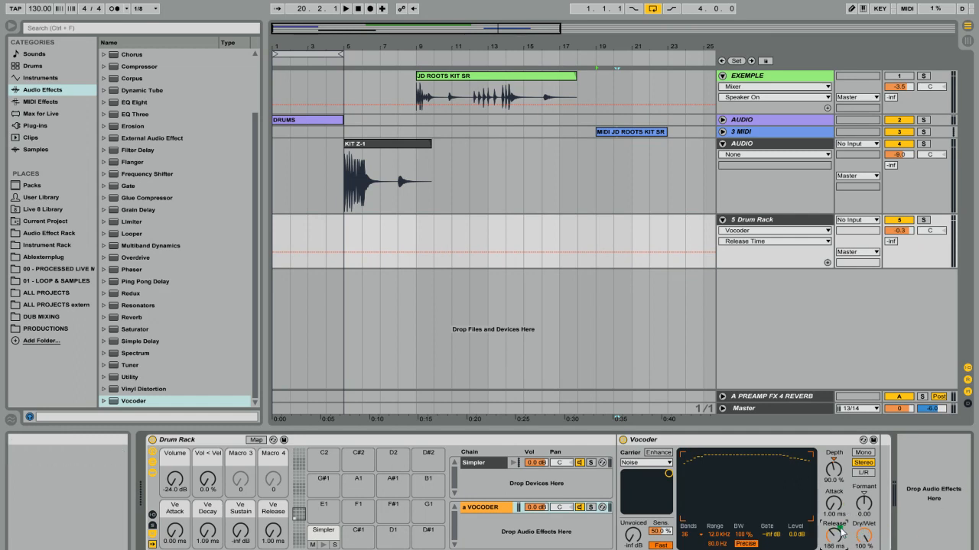
pyautogui.moveTo(862, 535)
pyautogui.mouseDown()
pyautogui.moveTo(851, 547)
pyautogui.moveTo(864, 533)
pyautogui.mouseUp()
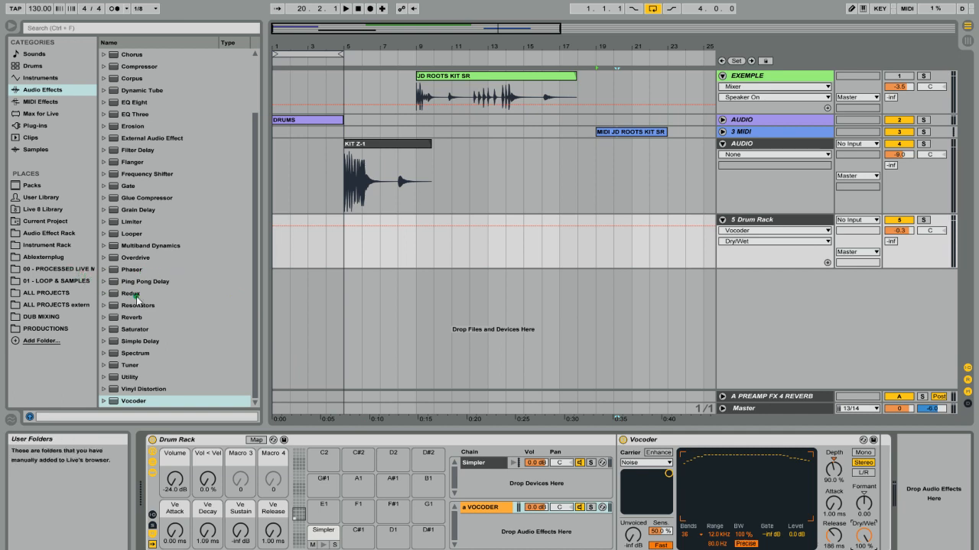
# Add Simple Delay as a second return chain in the Drum Rack and rename it groove.
pyautogui.moveTo(119, 341); pyautogui.dragTo(486, 528)
pyautogui.click(489, 523)
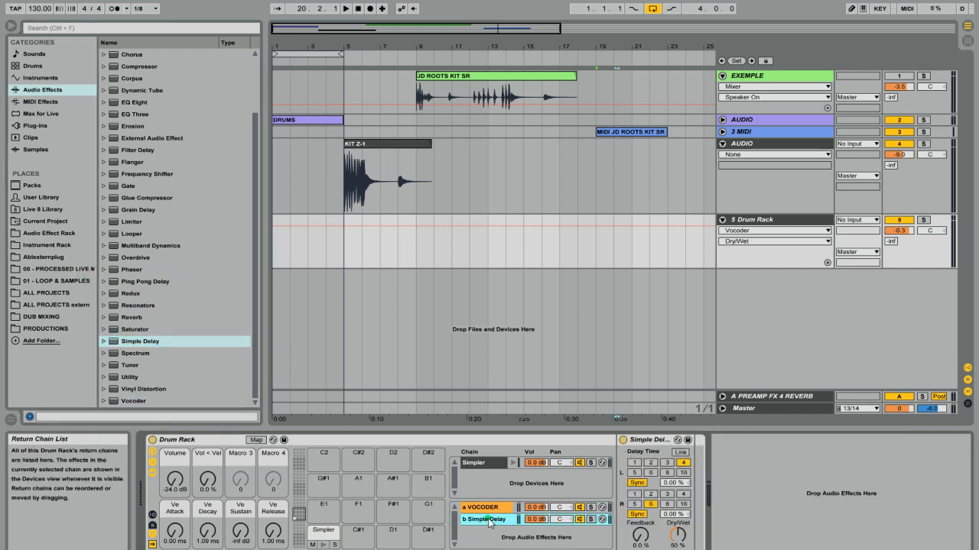
pyautogui.hotkey('ctrl', 'r')
pyautogui.write('g')
# Link the Simple Delay's channels and set 3 sixteenths, 0.52 % swing, 100 % dry/wet and 29 % feedback.
pyautogui.click(667, 463)
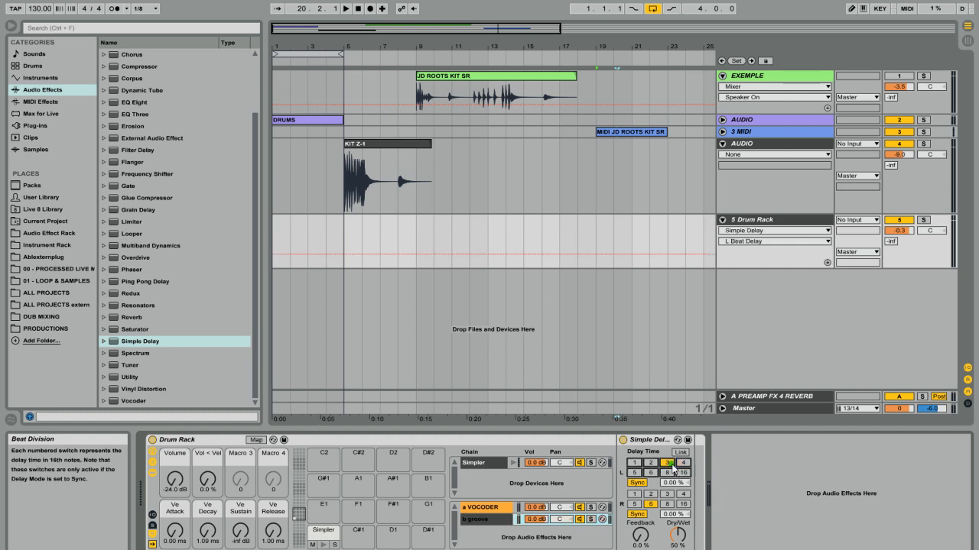
pyautogui.click(680, 452)
pyautogui.click(677, 484)
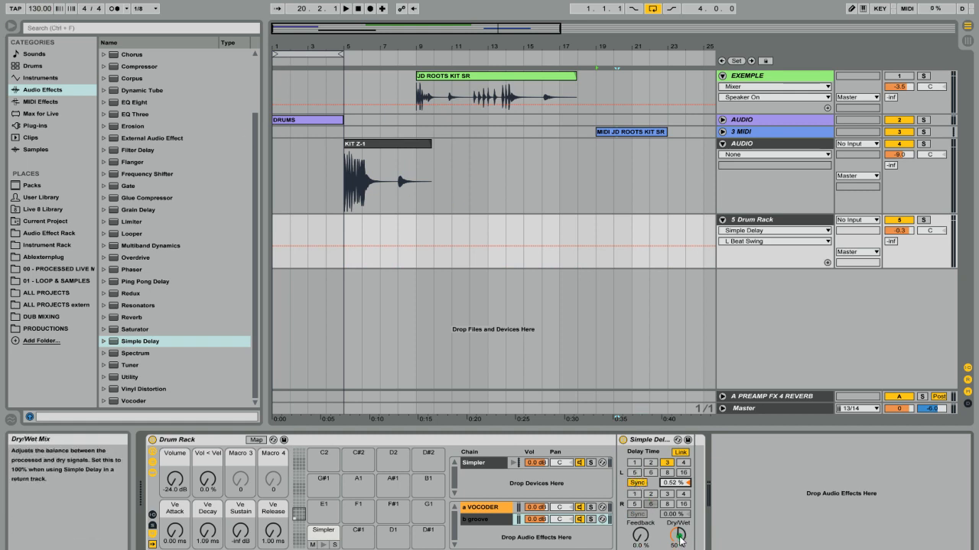
pyautogui.moveTo(679, 538); pyautogui.dragTo(679, 501)
pyautogui.moveTo(640, 535); pyautogui.dragTo(641, 520)
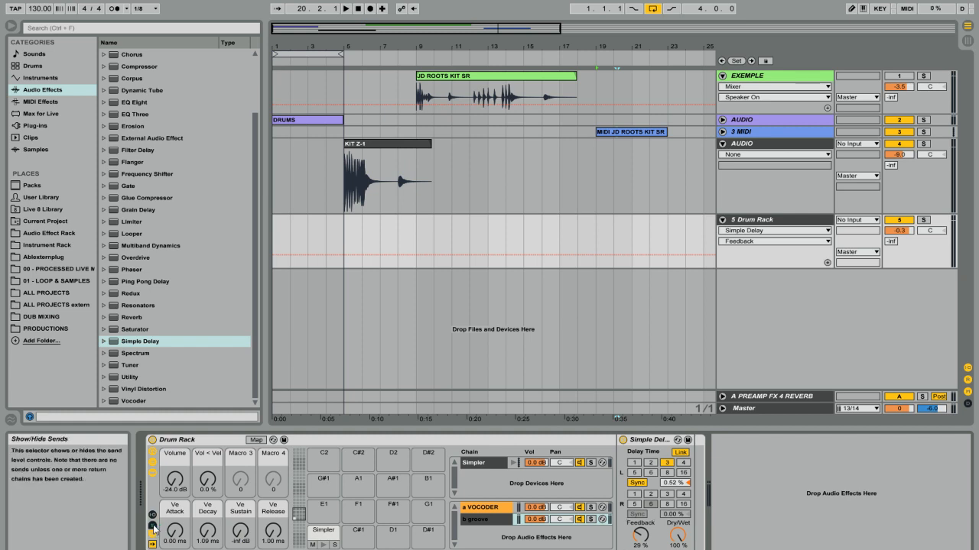
# Show the rack's sends, and map the VOCODER return volume to Macro 3 and the groove return volume to Macro 4.
pyautogui.click(153, 527)
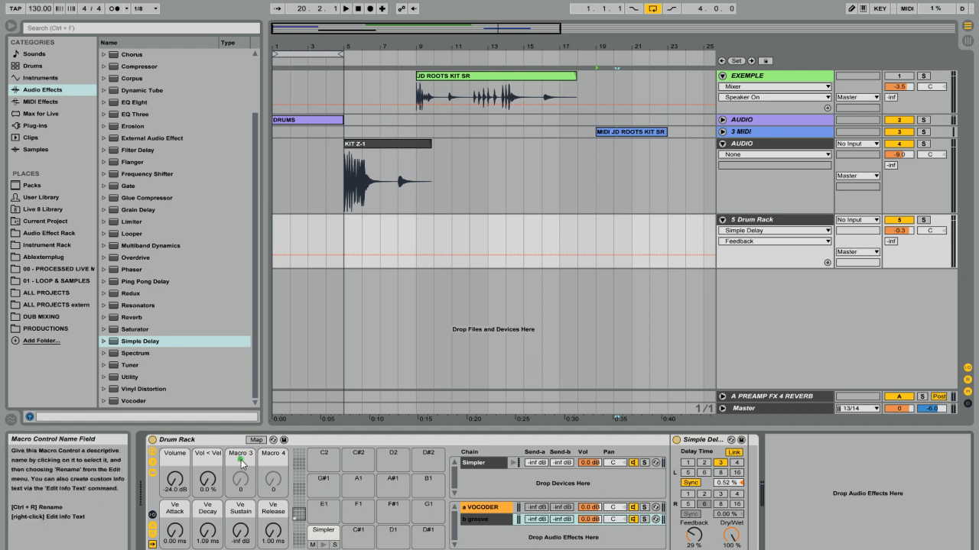
pyautogui.rightClick(623, 509)
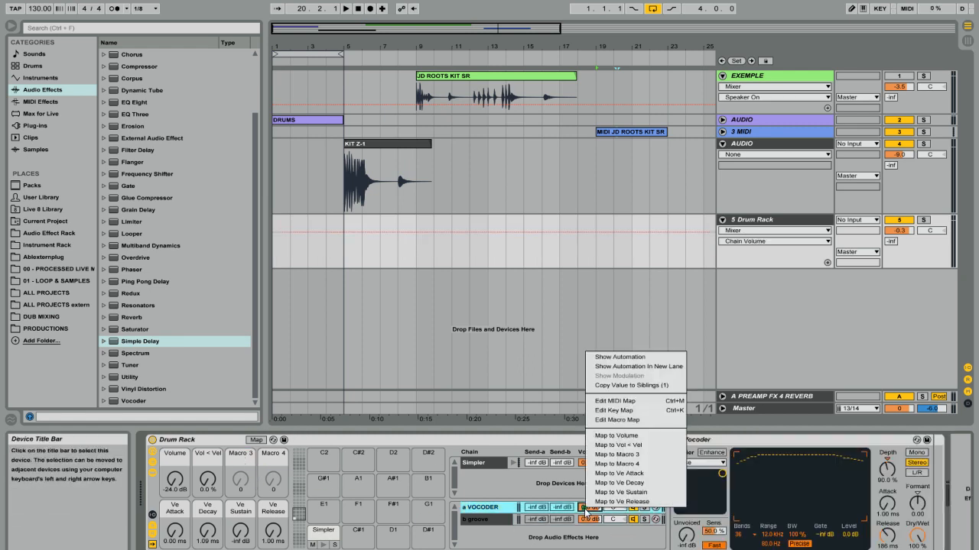
pyautogui.click(637, 455)
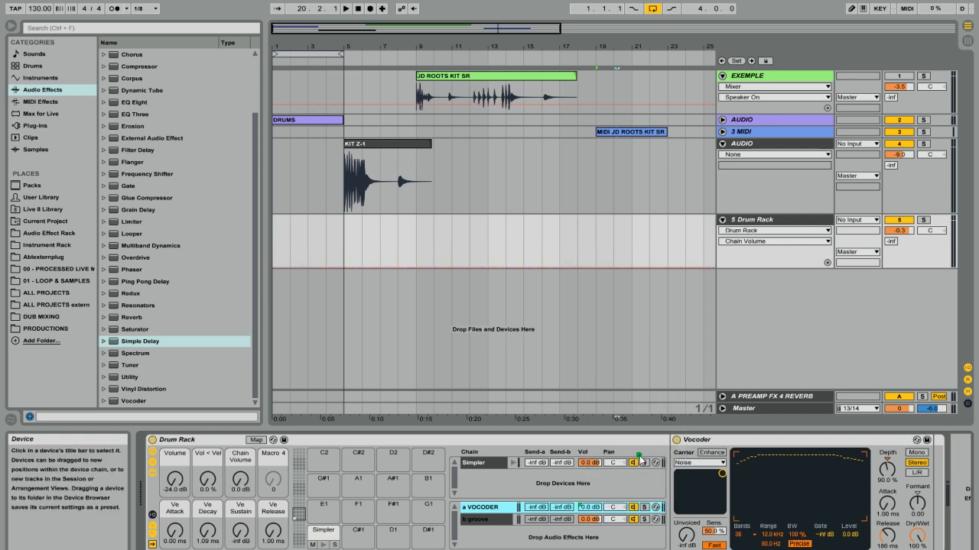
pyautogui.rightClick(594, 521)
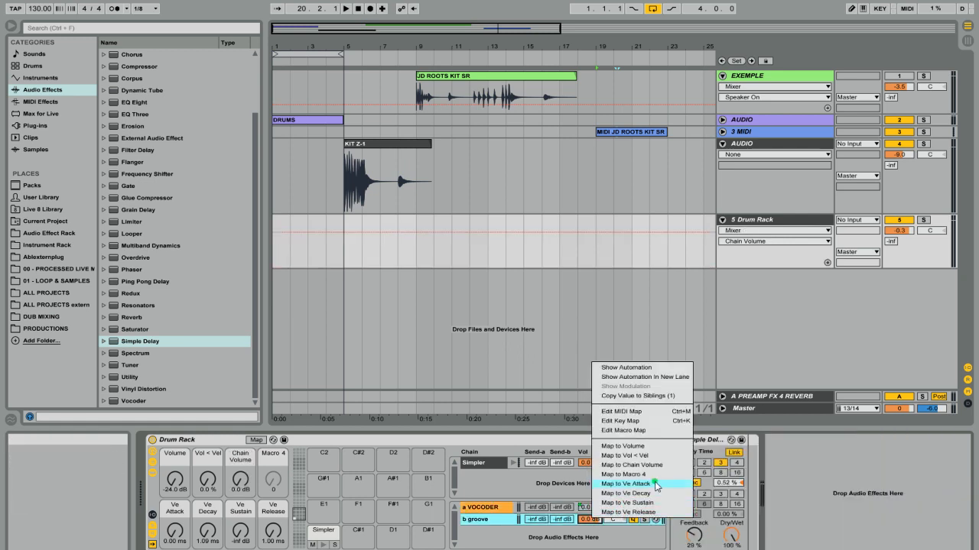
pyautogui.click(623, 474)
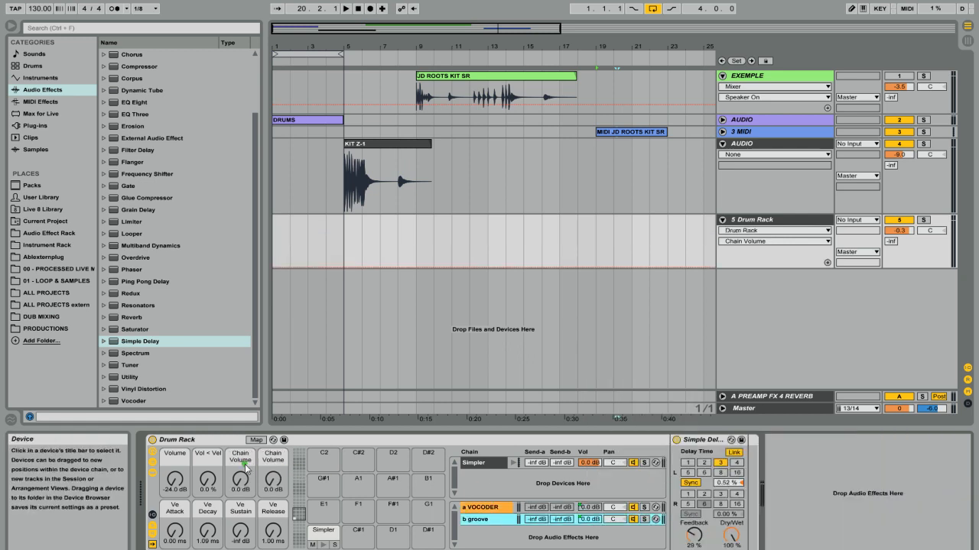
# Rename Macro 3 to noise and Macro 4 to groove.
pyautogui.hotkey('ctrl', 'r')
pyautogui.write('no')
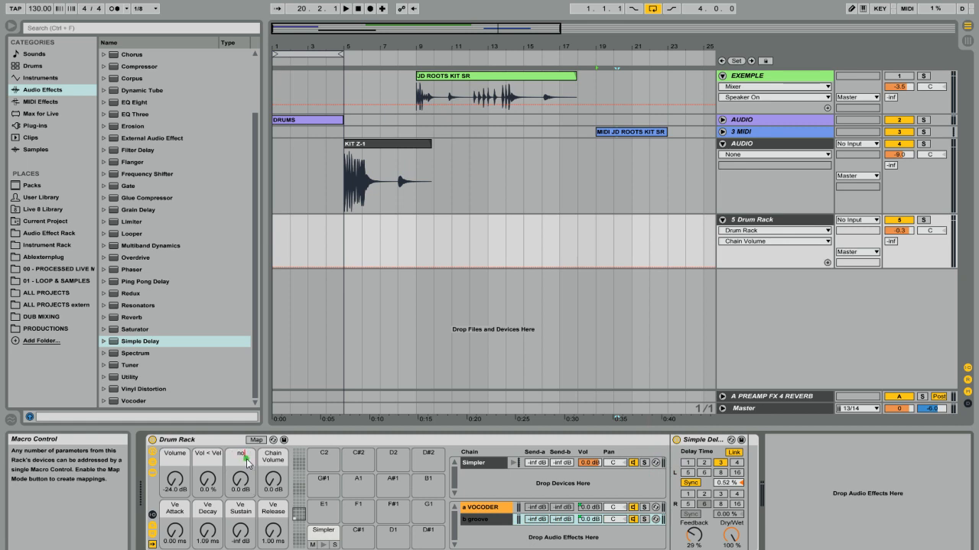
pyautogui.press('Tab')
pyautogui.write('groove')
pyautogui.press('Return')
pyautogui.click(486, 464)
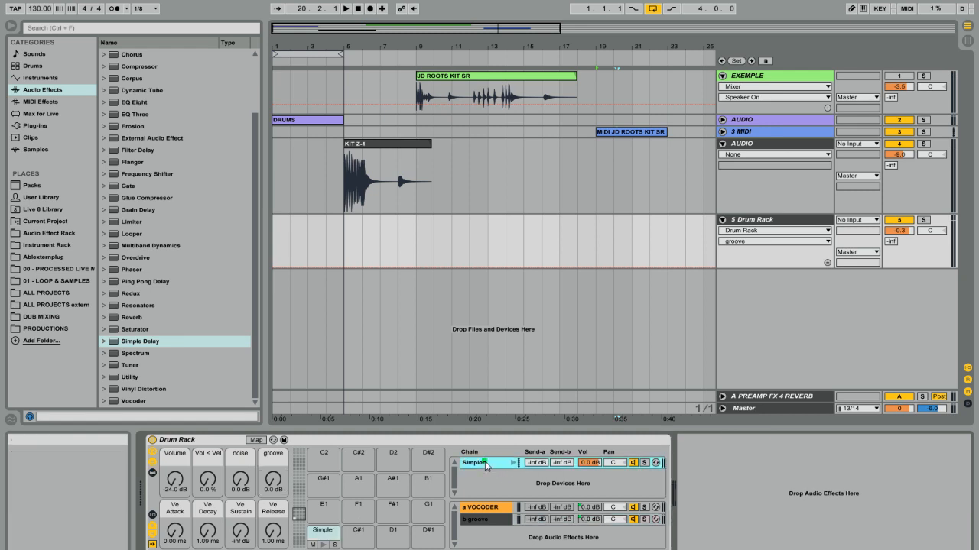
pyautogui.click(482, 506)
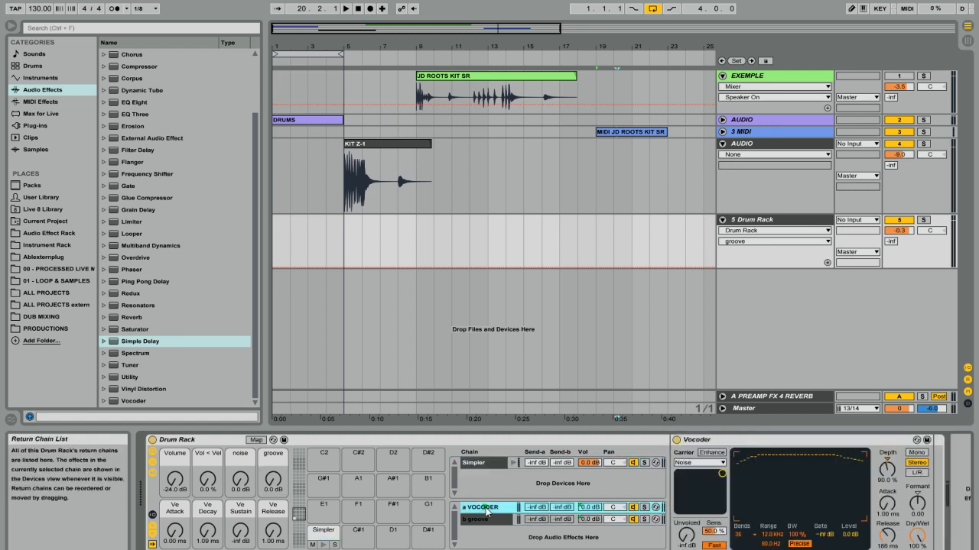
pyautogui.click(152, 515)
pyautogui.click(153, 515)
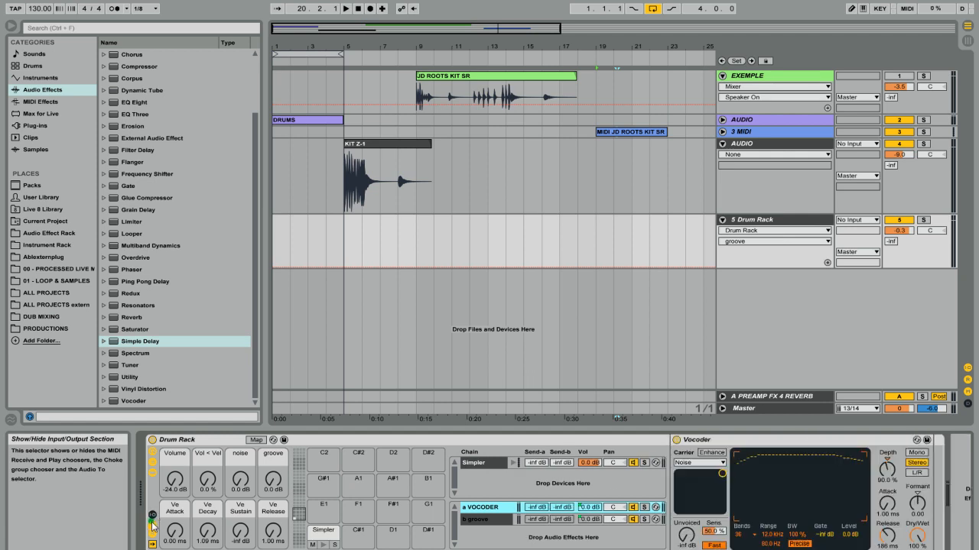
# Show the rack's input/output section and try choke group 1 on the Simpler chain, returning it to None.
pyautogui.click(152, 517)
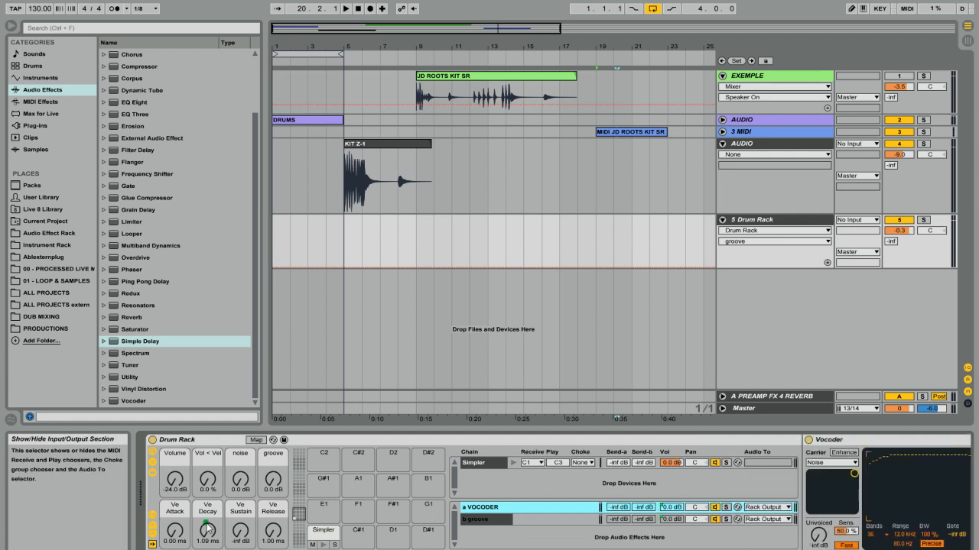
pyautogui.click(153, 517)
pyautogui.click(153, 517)
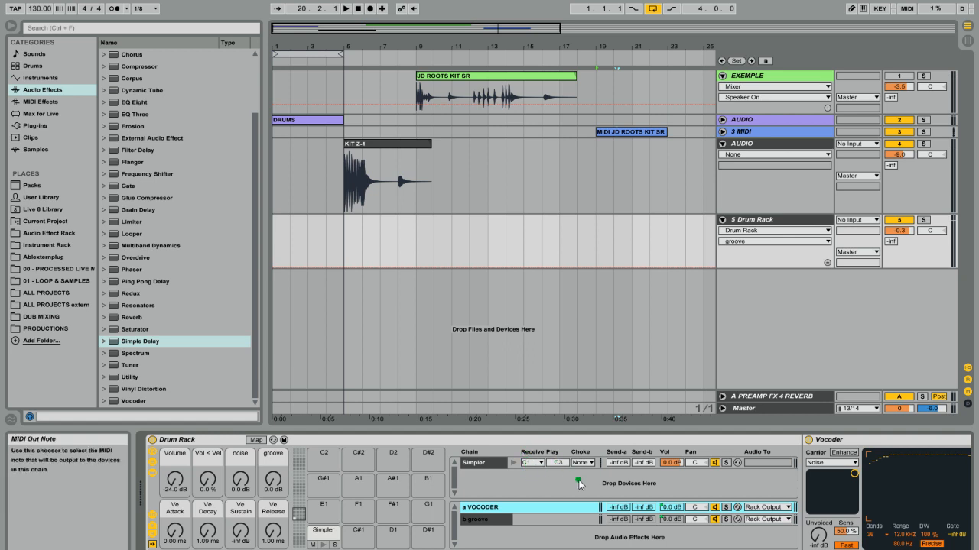
pyautogui.click(591, 463)
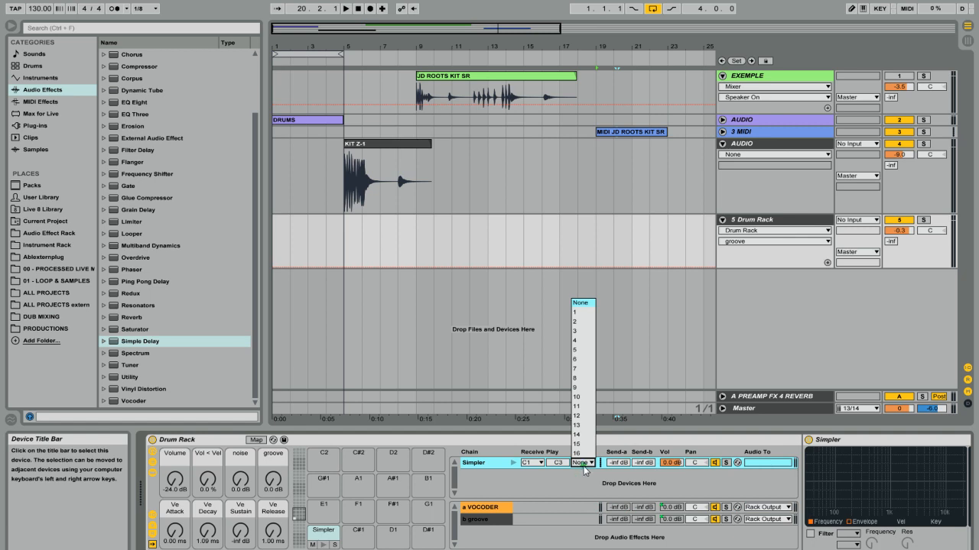
pyautogui.click(578, 314)
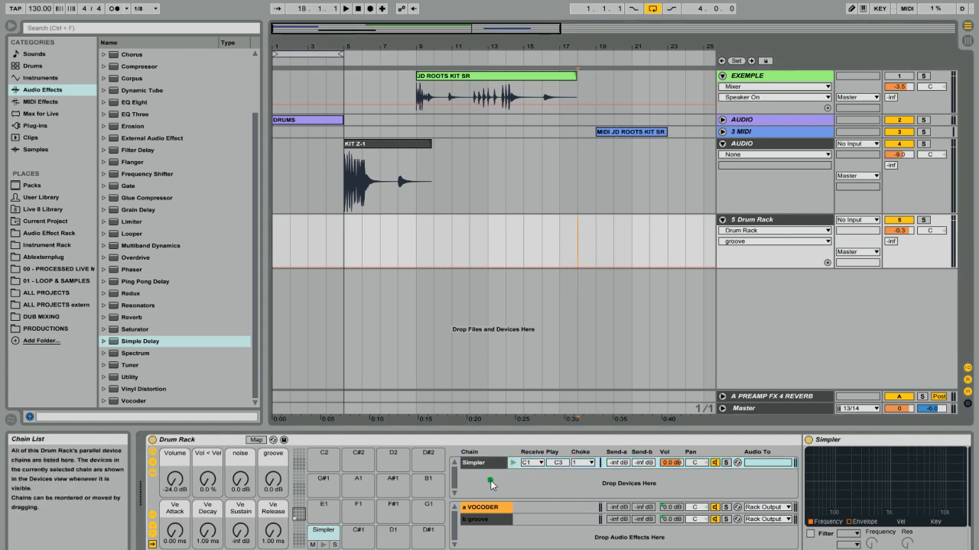
pyautogui.click(583, 462)
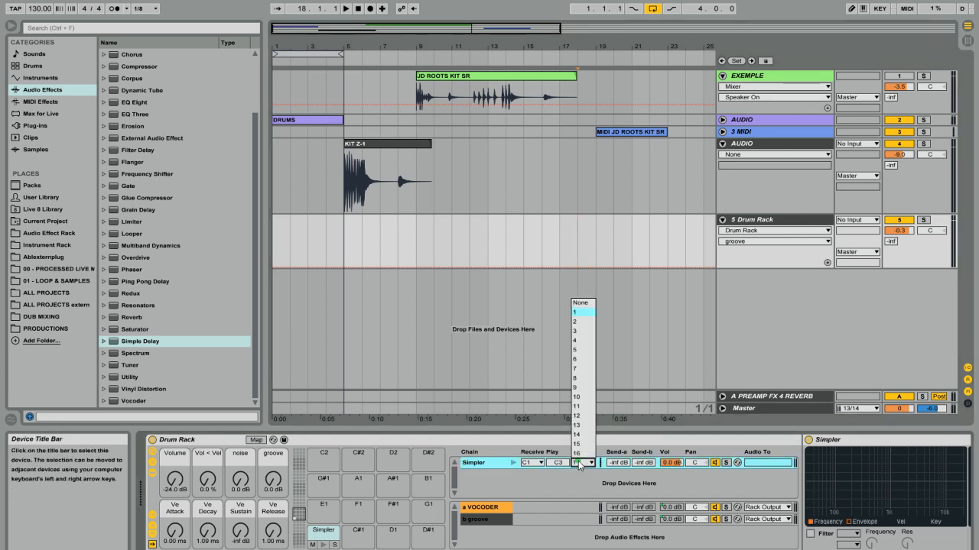
pyautogui.click(580, 303)
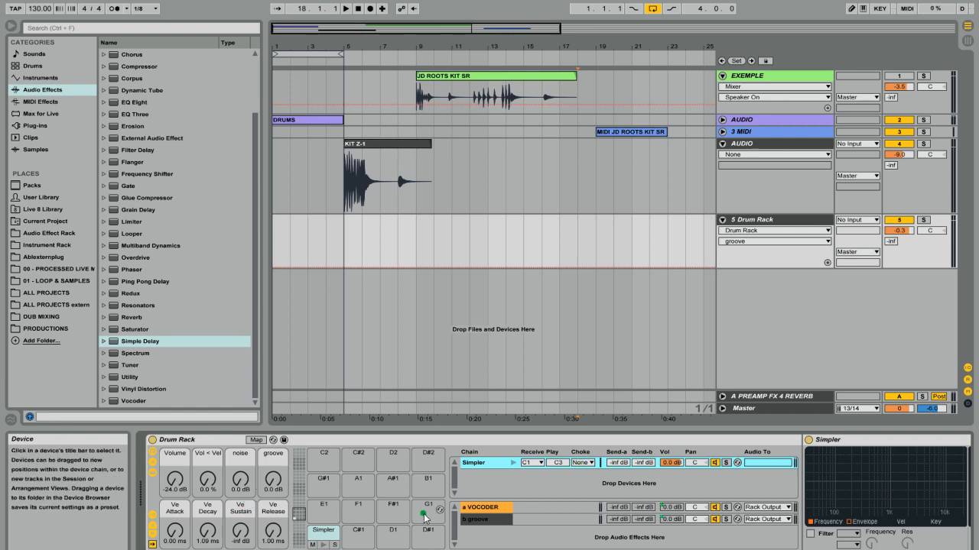
# Colour the Ve Attack, Ve Decay, Ve Sustain and Ve Release macros light green.
pyautogui.click(910, 549)
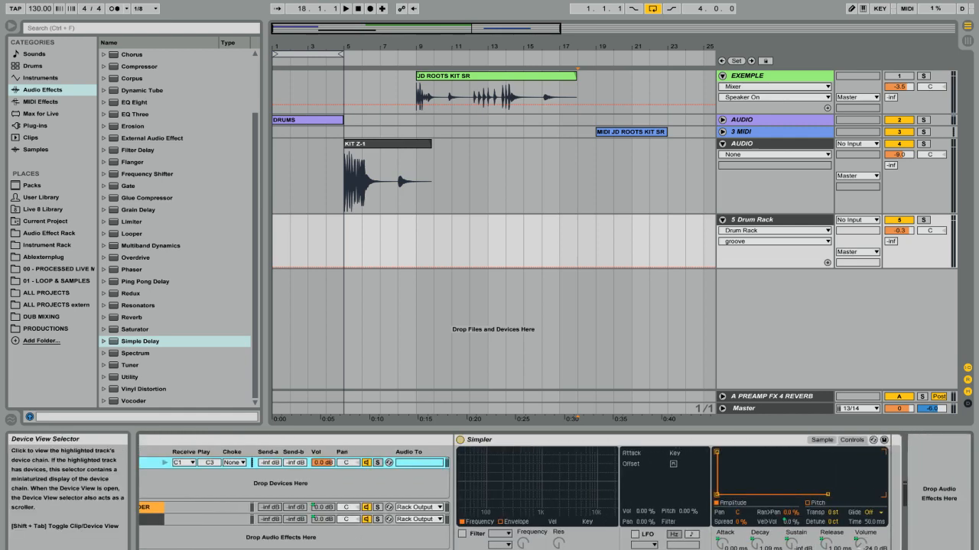
pyautogui.moveTo(910, 549); pyautogui.dragTo(849, 549)
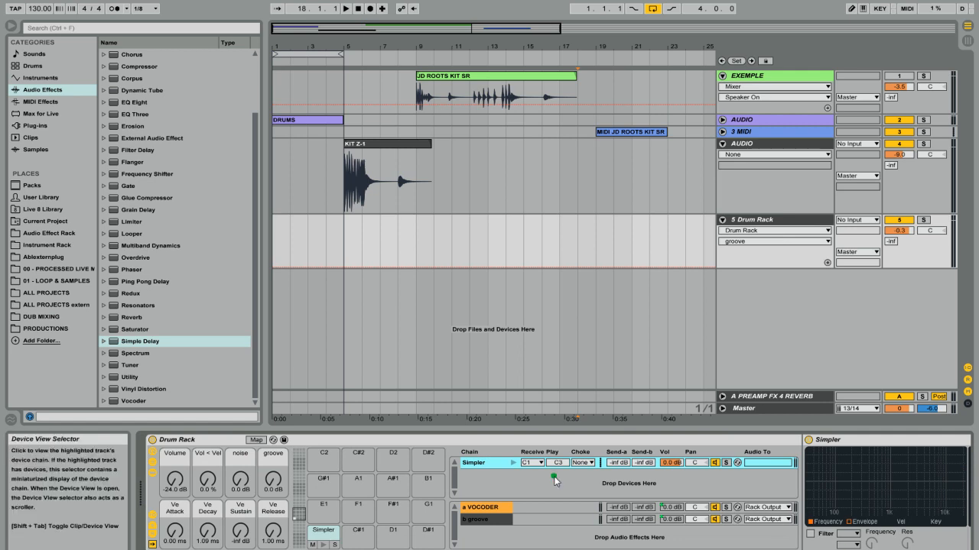
pyautogui.rightClick(181, 506)
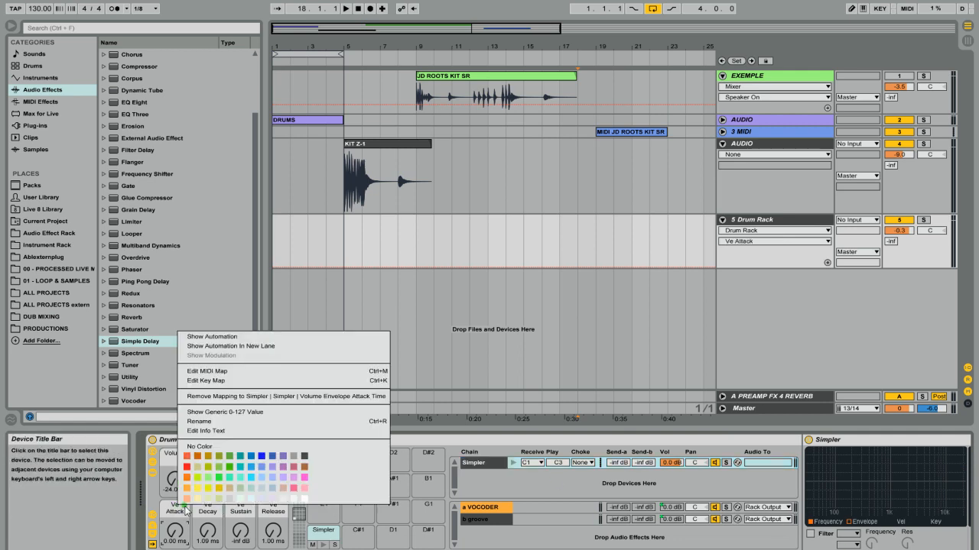
pyautogui.rightClick(209, 510)
pyautogui.rightClick(210, 509)
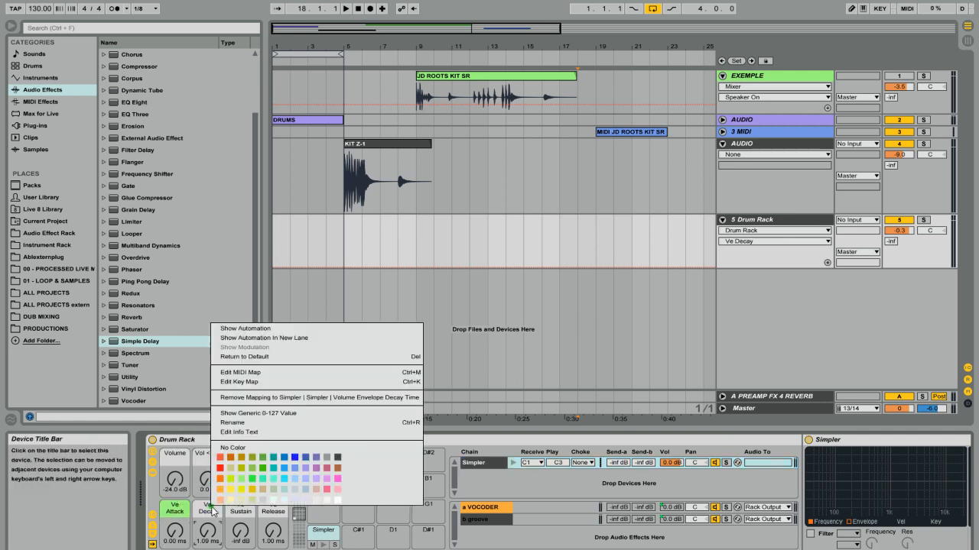
pyautogui.click(240, 481)
pyautogui.rightClick(241, 509)
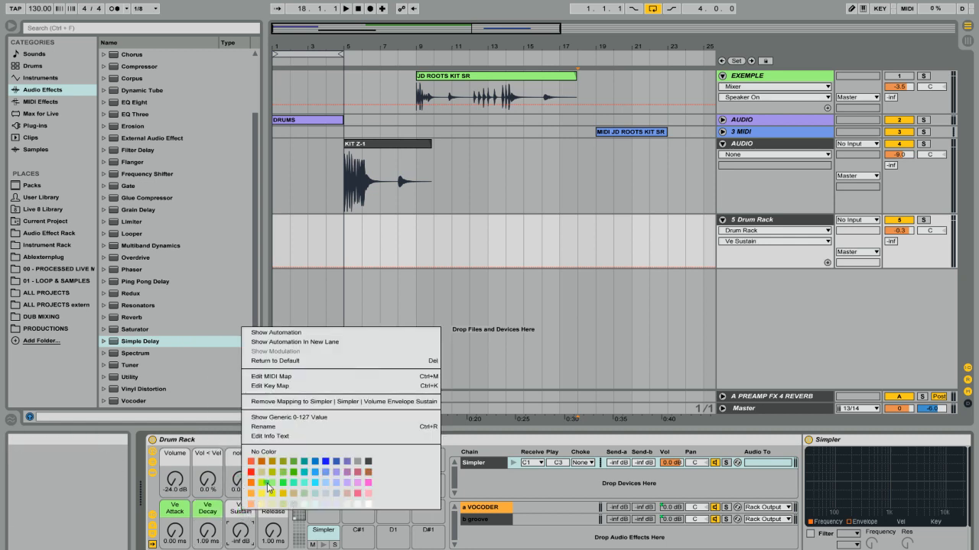
pyautogui.click(268, 482)
pyautogui.rightClick(273, 509)
pyautogui.click(298, 483)
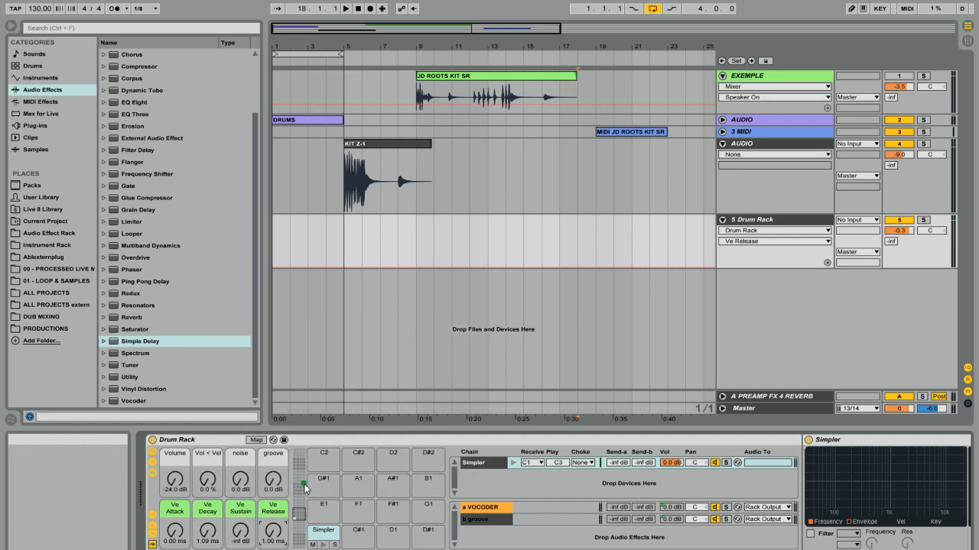
# Colour the Volume and Vol < Vel macros light orange and the noise and groove macros darker orange.
pyautogui.rightClick(182, 453)
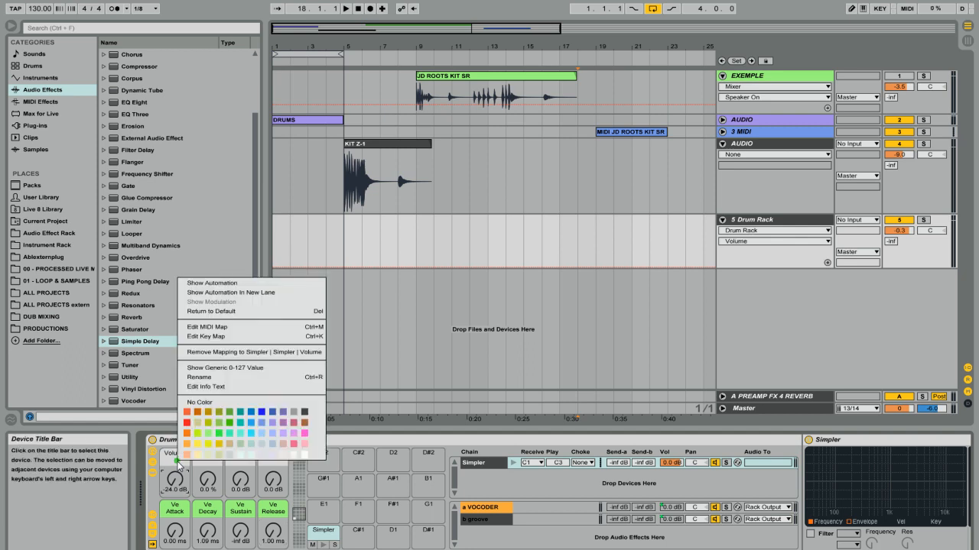
pyautogui.click(186, 445)
pyautogui.rightClick(210, 466)
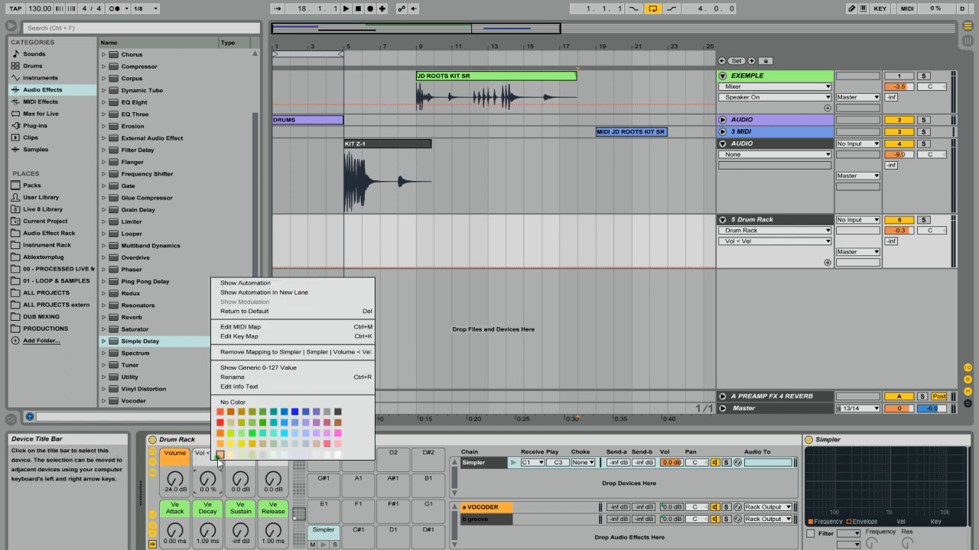
pyautogui.click(220, 444)
pyautogui.rightClick(239, 459)
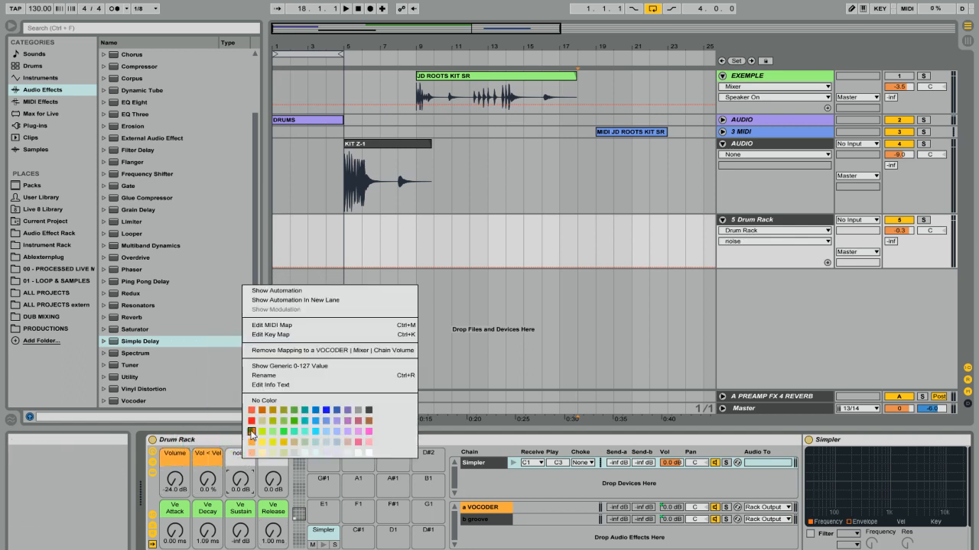
pyautogui.click(251, 445)
pyautogui.rightClick(271, 460)
pyautogui.click(284, 444)
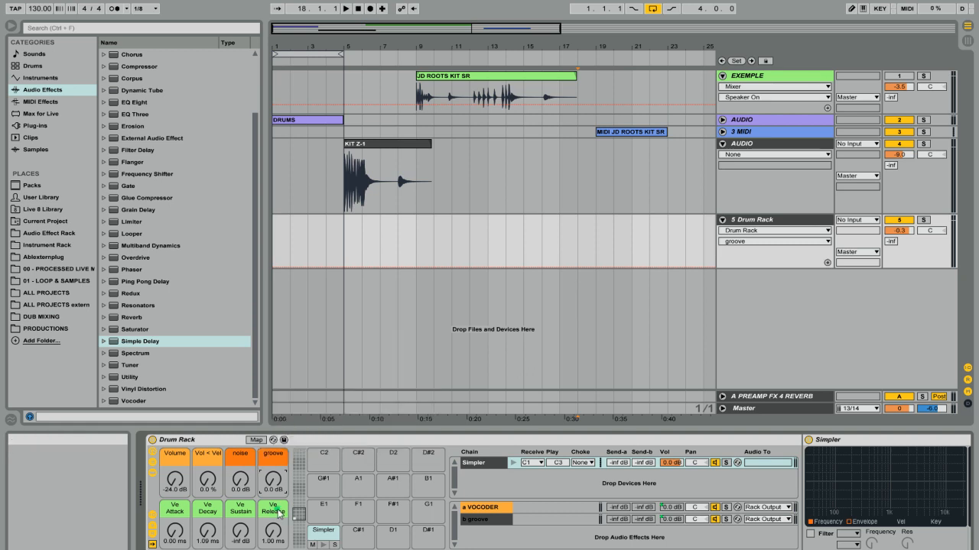
# Enter macro mapping and set the Volume mapping's maximum to 0 dB.
pyautogui.click(257, 441)
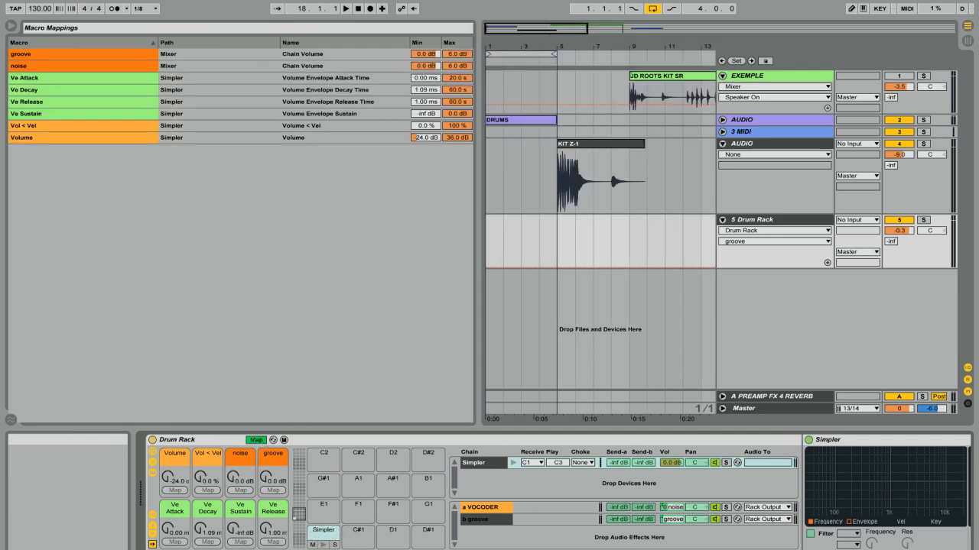
pyautogui.moveTo(173, 481)
pyautogui.mouseDown()
pyautogui.moveTo(165, 465)
pyautogui.moveTo(165, 492)
pyautogui.moveTo(165, 459)
pyautogui.moveTo(166, 492)
pyautogui.mouseUp()
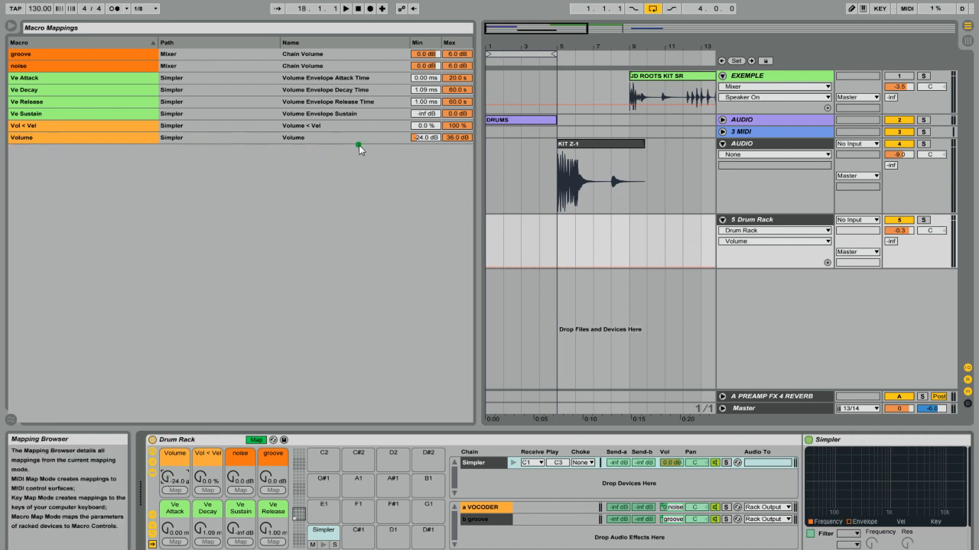
pyautogui.click(459, 137)
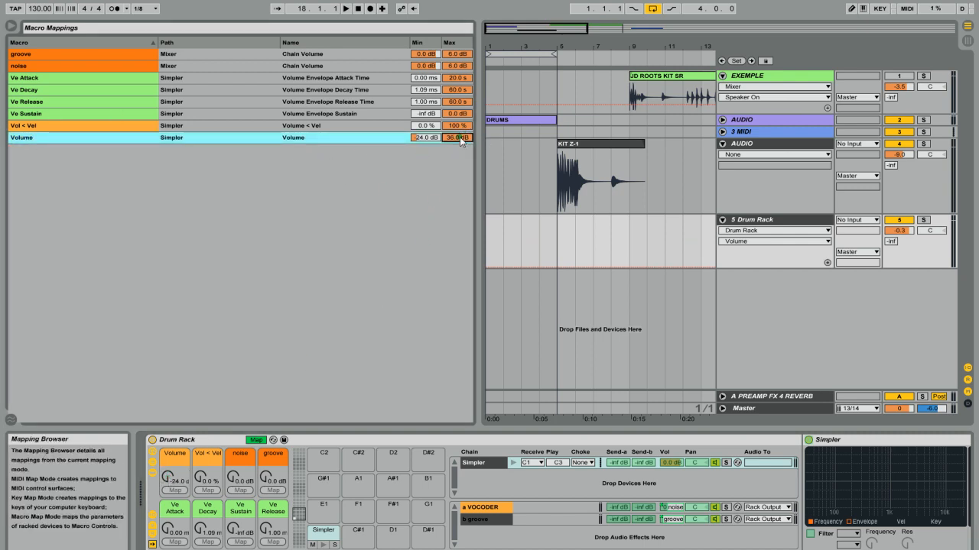
pyautogui.write('6')
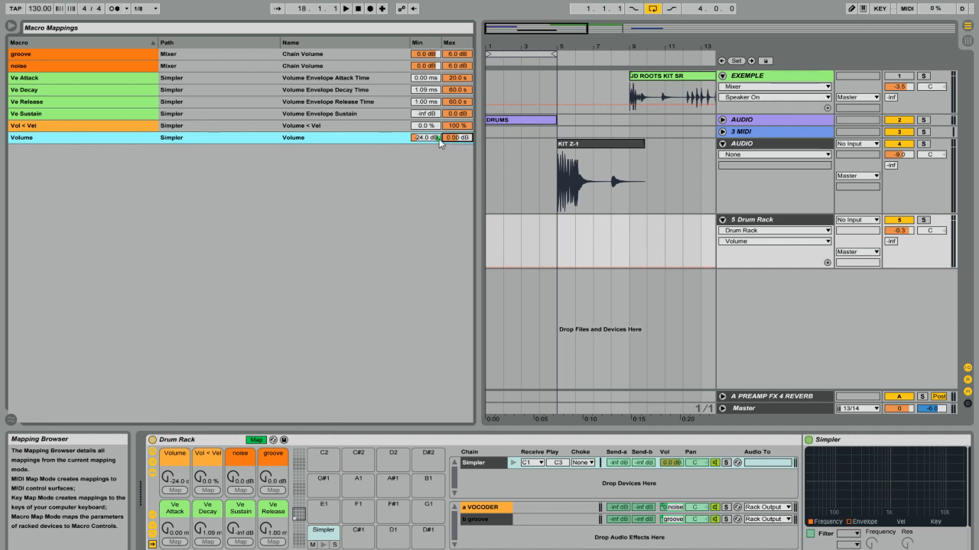
# Set the maximum of the Ve Release and Ve Decay mappings to 15 s each.
pyautogui.click(457, 103)
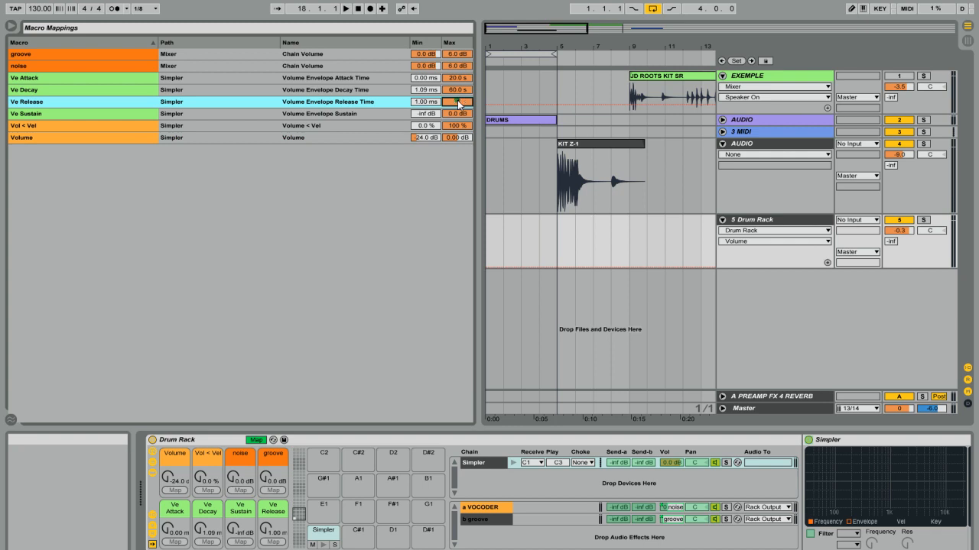
pyautogui.write('1500')
pyautogui.press('Return')
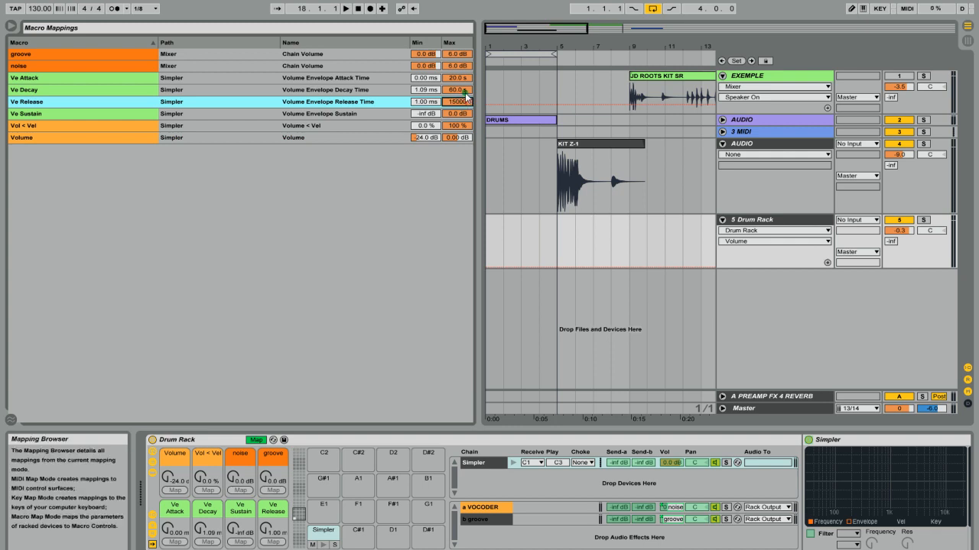
pyautogui.click(466, 92)
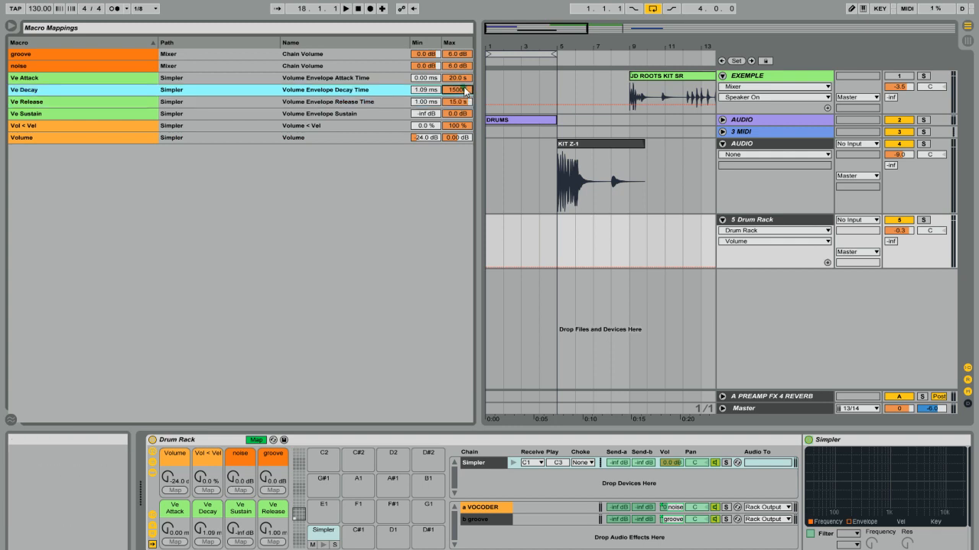
# Set the Ve Attack mapping's maximum to 3 s.
pyautogui.click(461, 78)
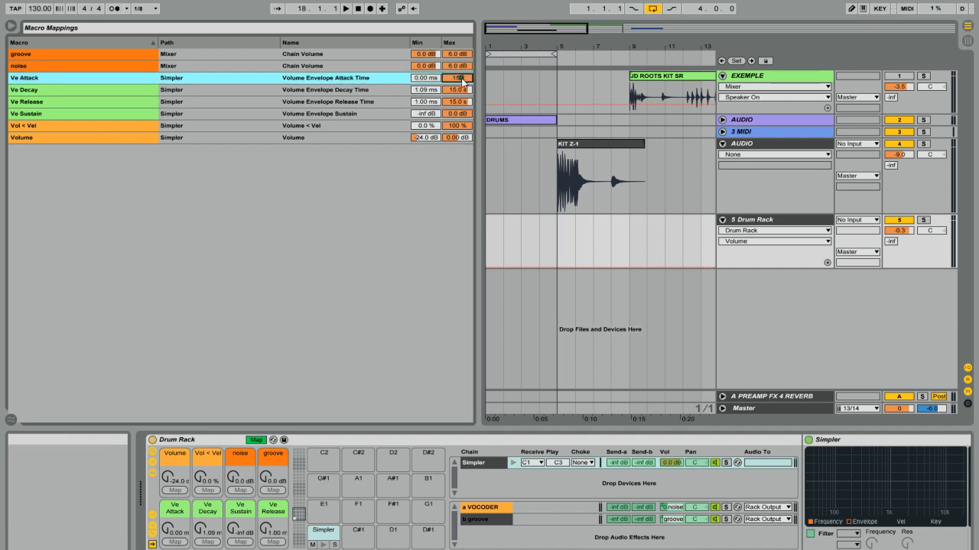
pyautogui.write('15000')
pyautogui.press('BackSpace')
pyautogui.press('BackSpace')
pyautogui.press('BackSpace')
pyautogui.press('BackSpace')
pyautogui.press('BackSpace')
pyautogui.write('3000')
pyautogui.press('Return')
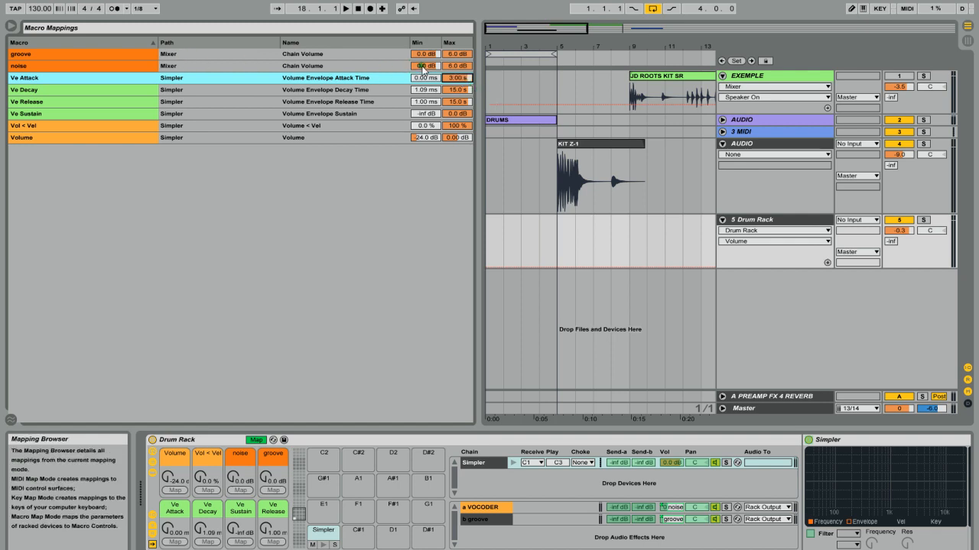
# Set the maximum of the groove and noise chain volume mappings to 0 dB and leave macro mapping.
pyautogui.click(454, 54)
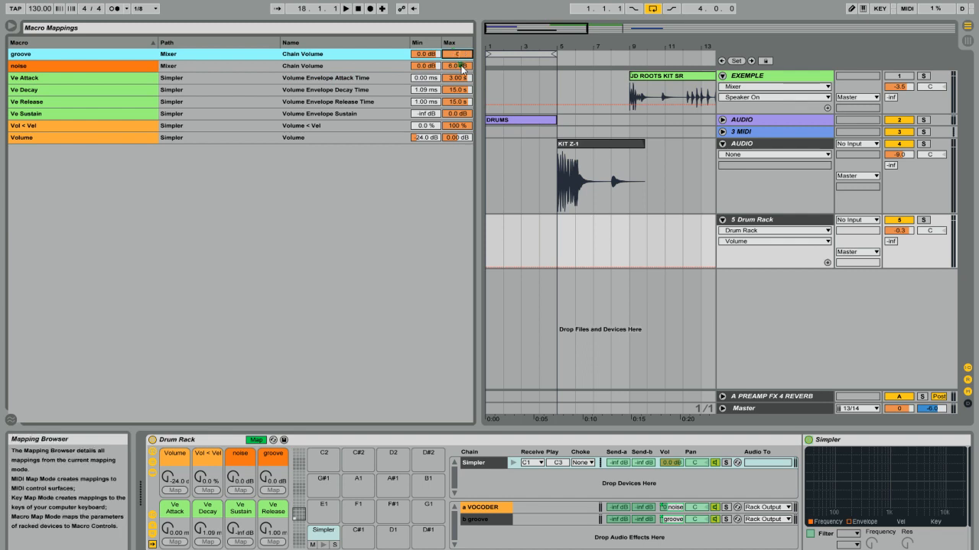
pyautogui.click(461, 65)
pyautogui.write('0')
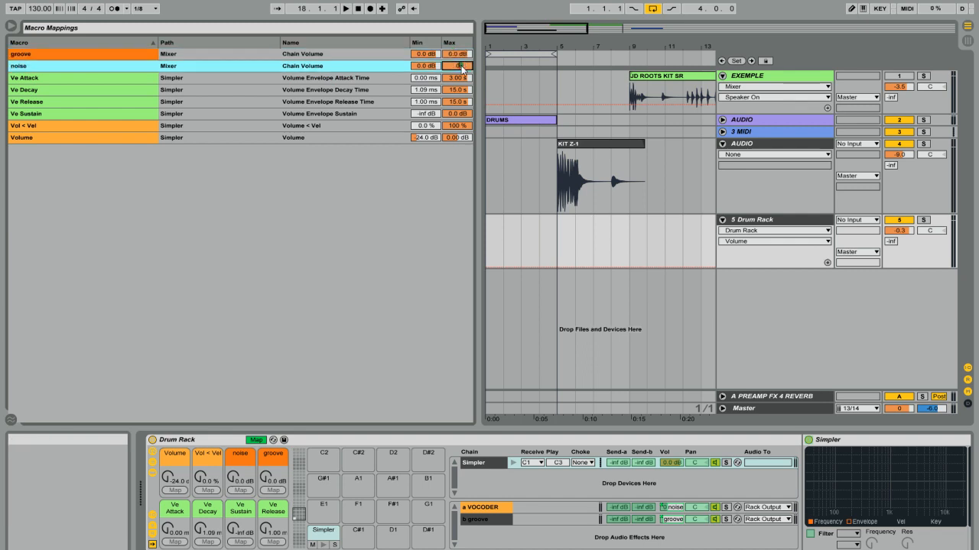
pyautogui.press('Return')
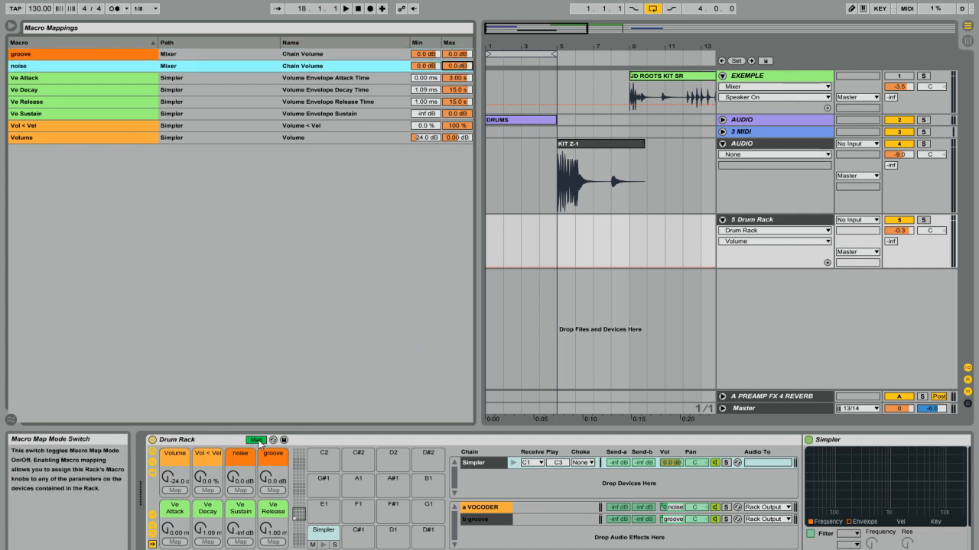
pyautogui.hotkey('ctrl', 'm')
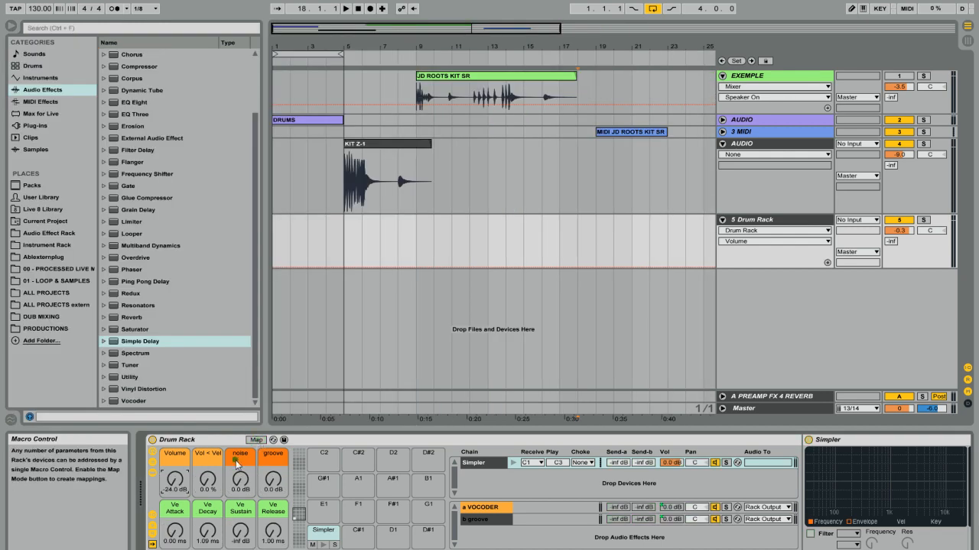
# Set the Volume macro to -12 dB and the Vol < Vel macro to 50 %.
pyautogui.click(176, 490)
pyautogui.press('Return')
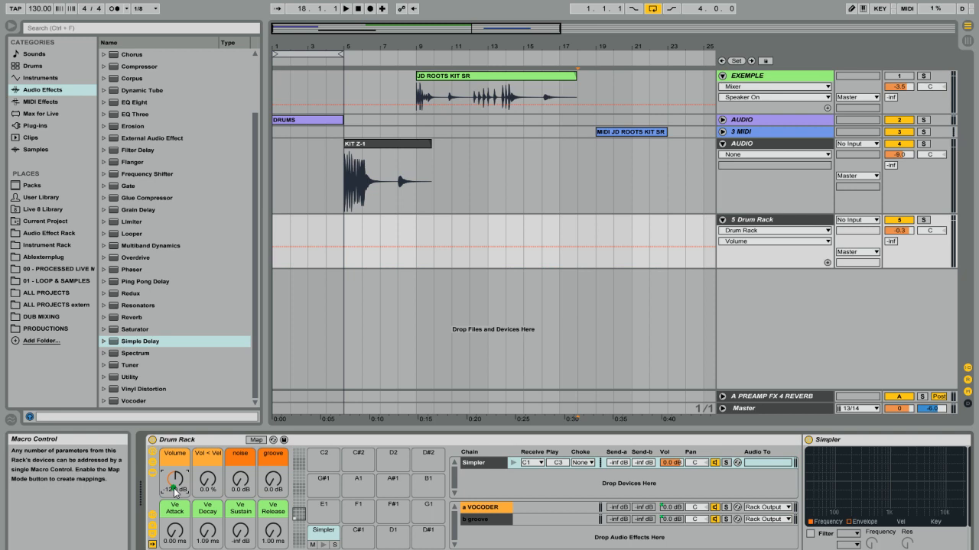
pyautogui.click(205, 490)
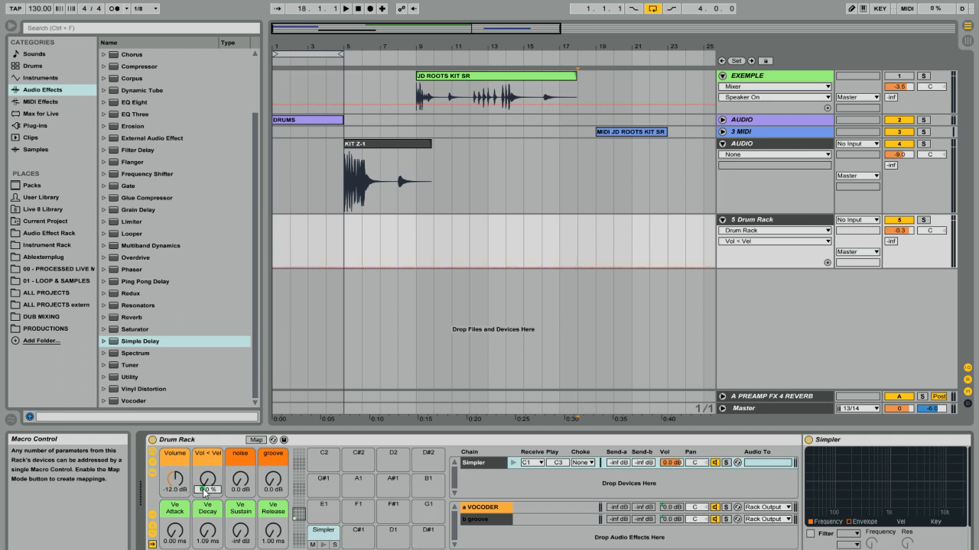
pyautogui.press('Return')
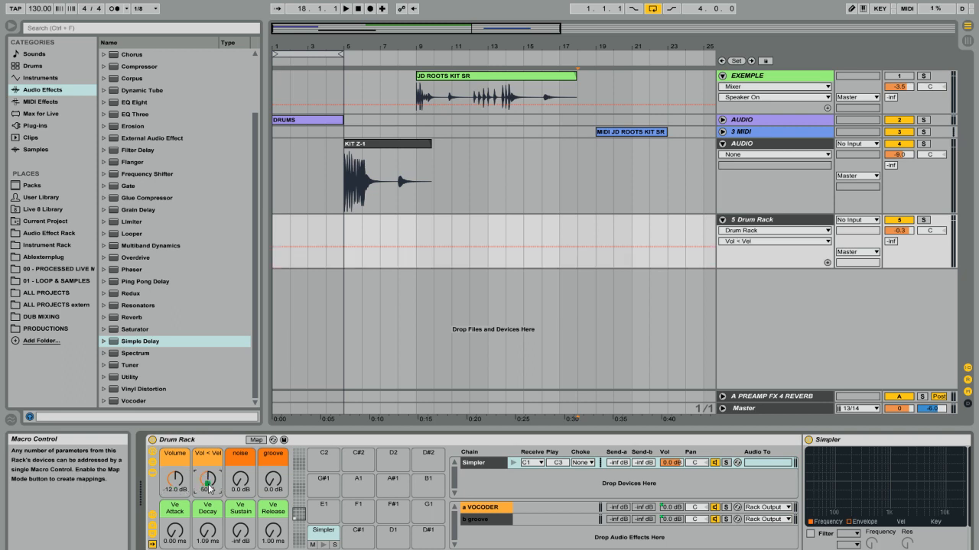
# Raise the Ve Decay and Ve Release macros to 15 s and Ve Sustain to 0 dB, and hide the rack's input/output section.
pyautogui.click(173, 531)
pyautogui.moveTo(200, 533); pyautogui.dragTo(200, 436)
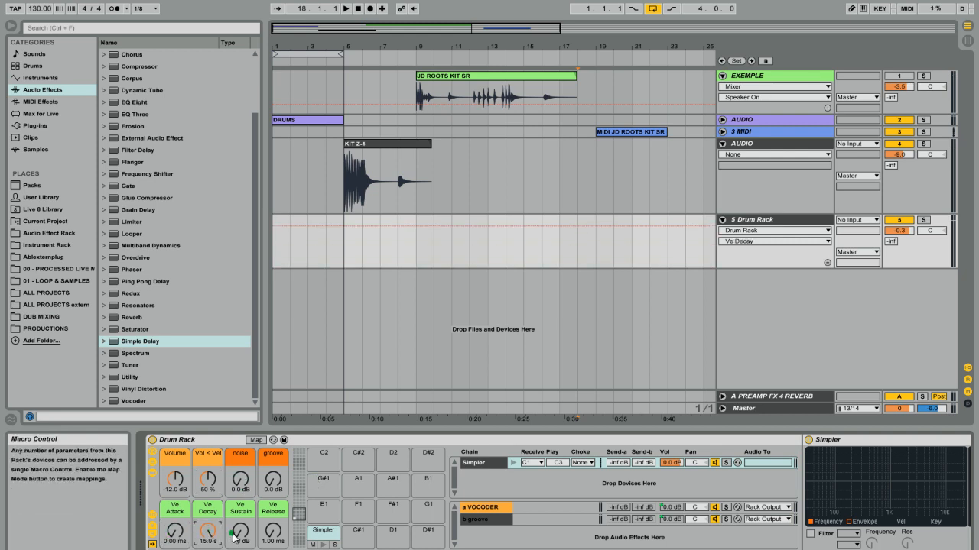
pyautogui.moveTo(239, 533); pyautogui.dragTo(240, 459)
pyautogui.moveTo(273, 533); pyautogui.dragTo(272, 436)
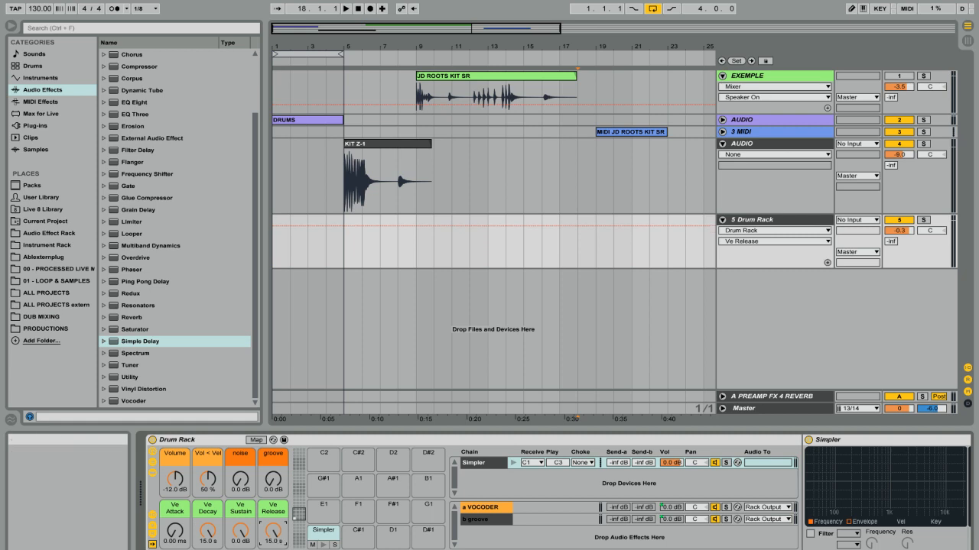
pyautogui.click(151, 517)
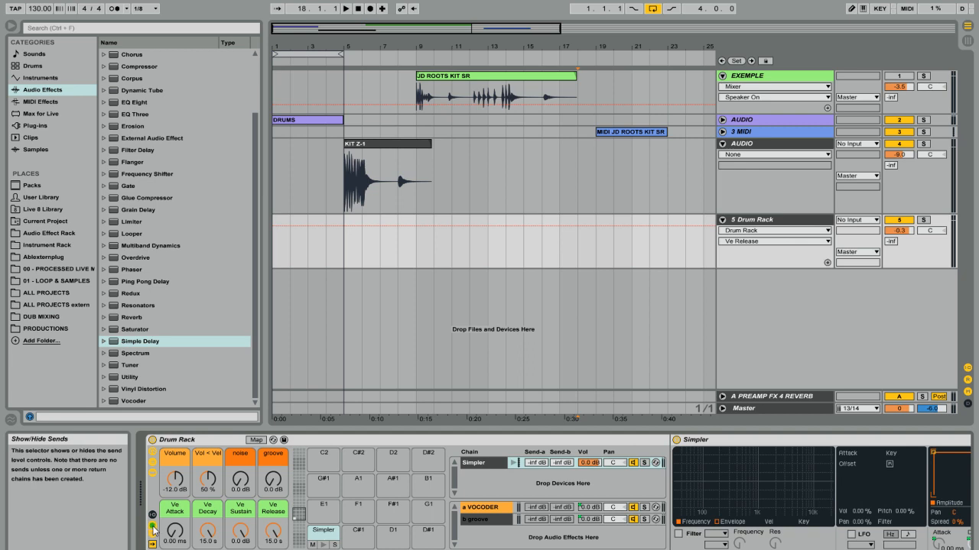
# Hide the Drum Rack's return chains, devices and chain list so only the macros and pads stay in view.
pyautogui.click(152, 529)
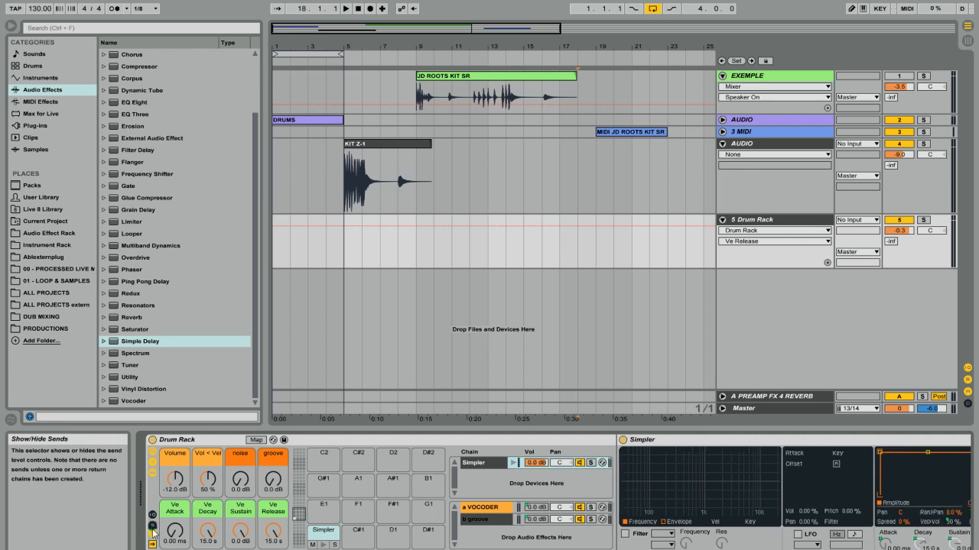
pyautogui.click(152, 537)
pyautogui.click(152, 526)
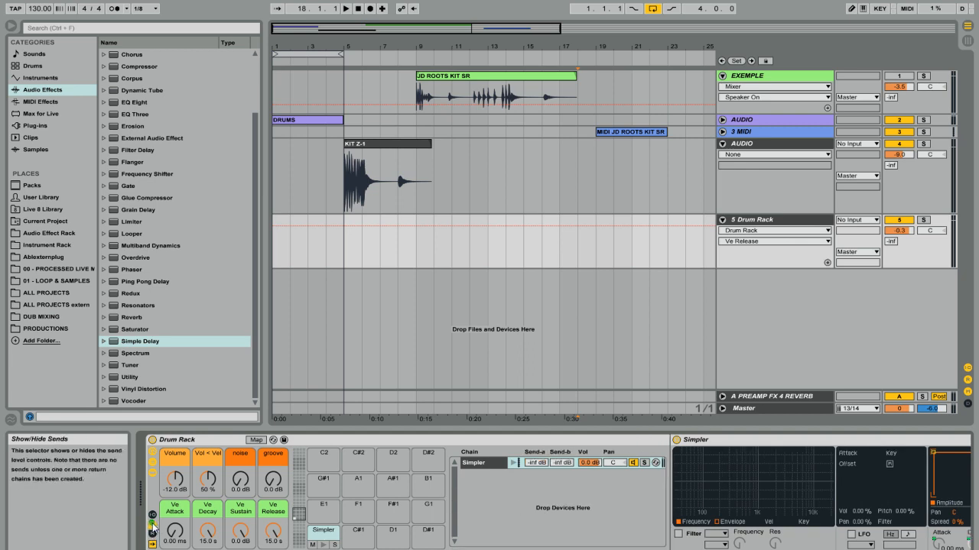
pyautogui.click(152, 471)
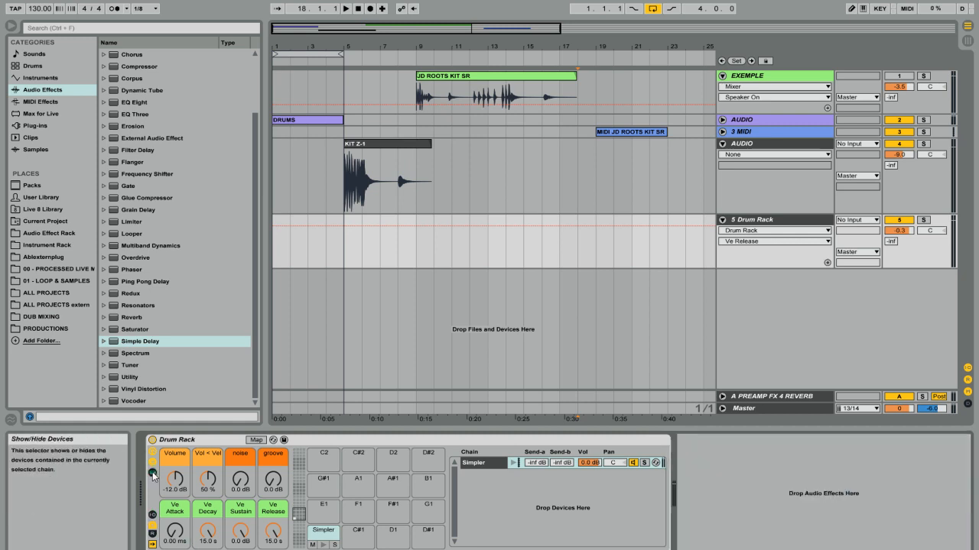
pyautogui.click(150, 461)
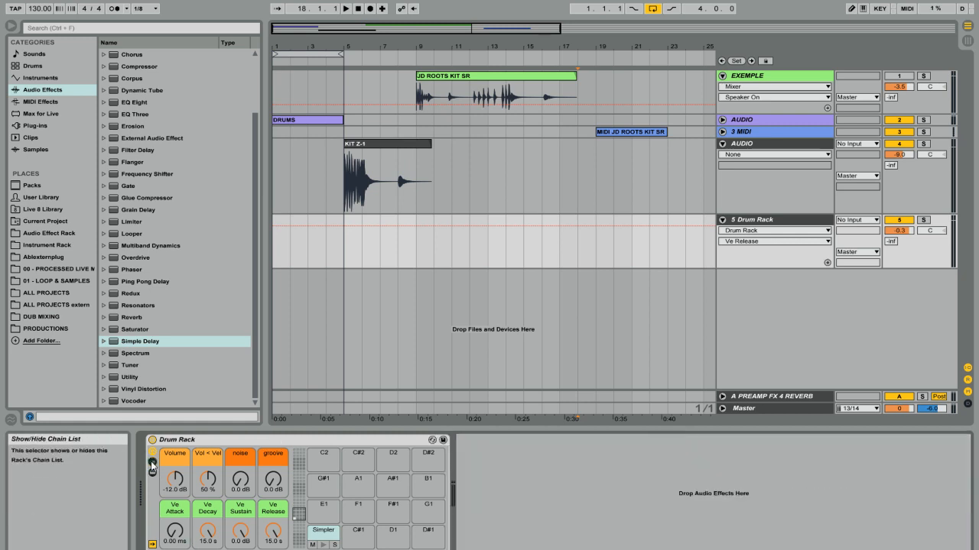
# Rename the Drum Rack as aSlicedrum.
pyautogui.click(199, 439)
pyautogui.hotkey('ctrl', 'r')
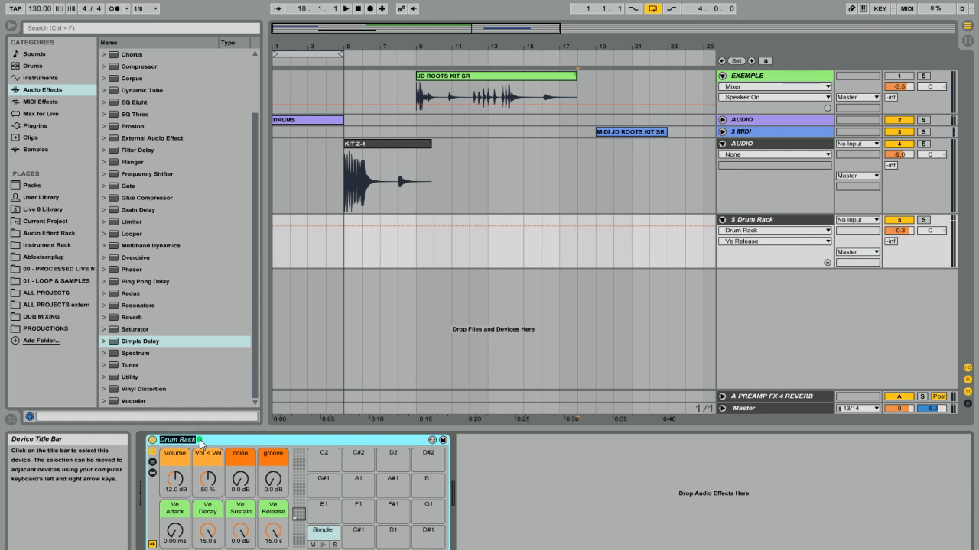
pyautogui.write('as')
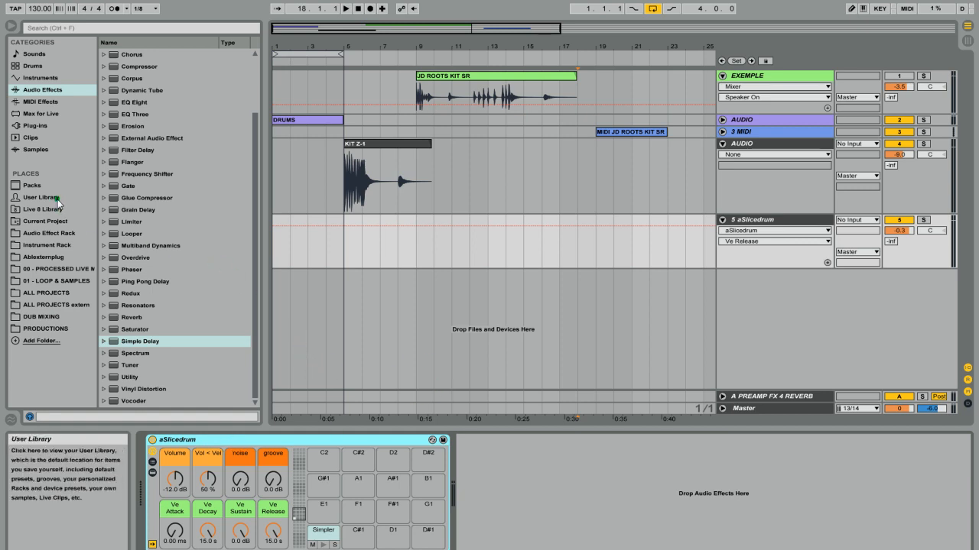
# Save the rack as aSlicedrum.adg in the User Library's Defaults > Slicing folder and delete the rack from its MIDI track.
pyautogui.click(58, 202)
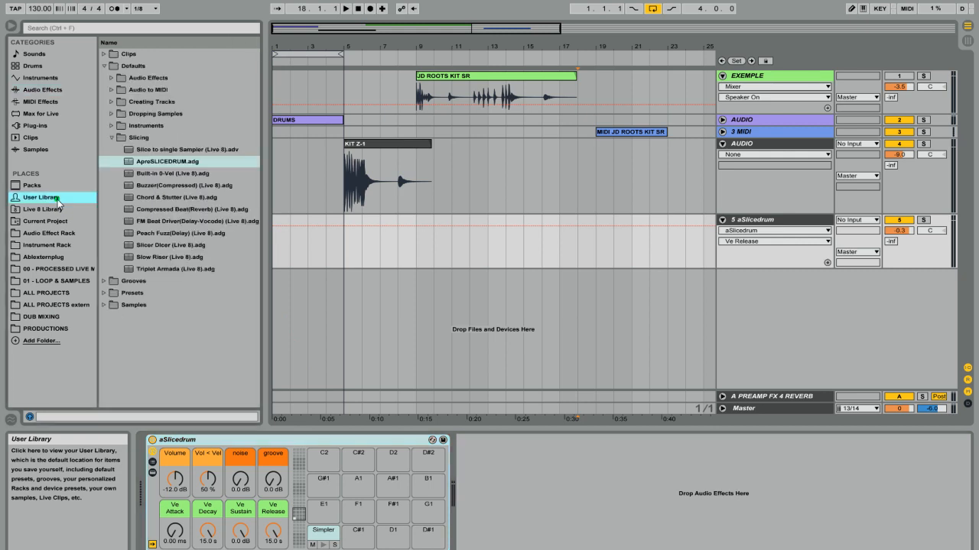
pyautogui.click(103, 67)
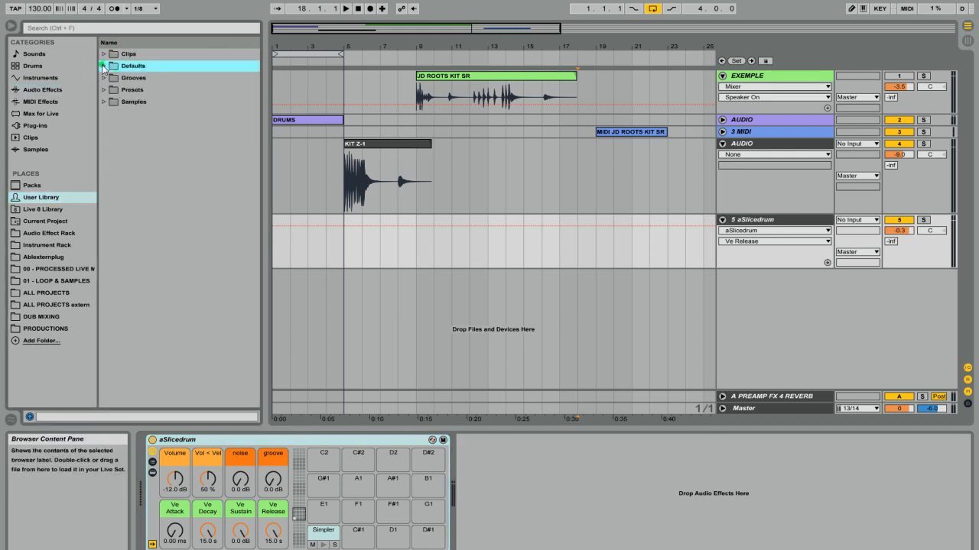
pyautogui.click(103, 66)
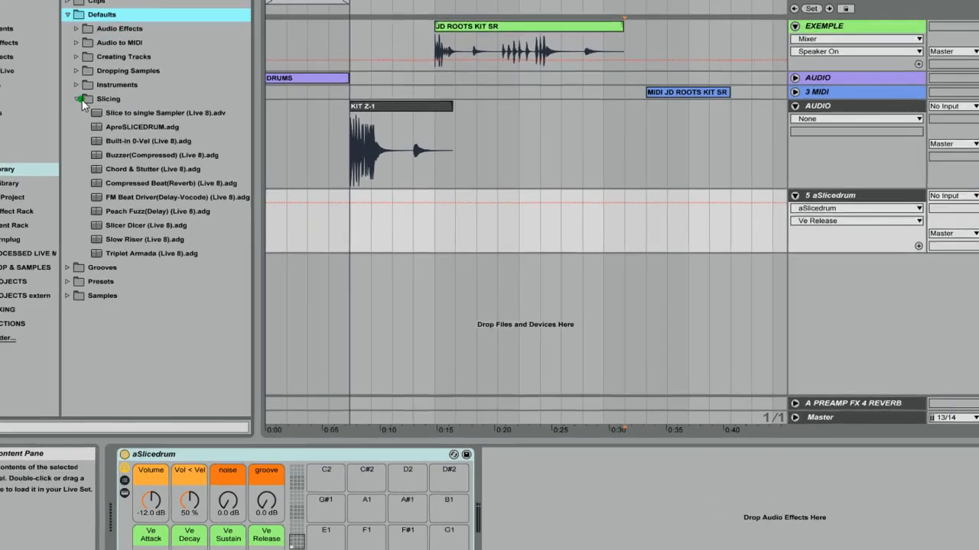
pyautogui.click(112, 137)
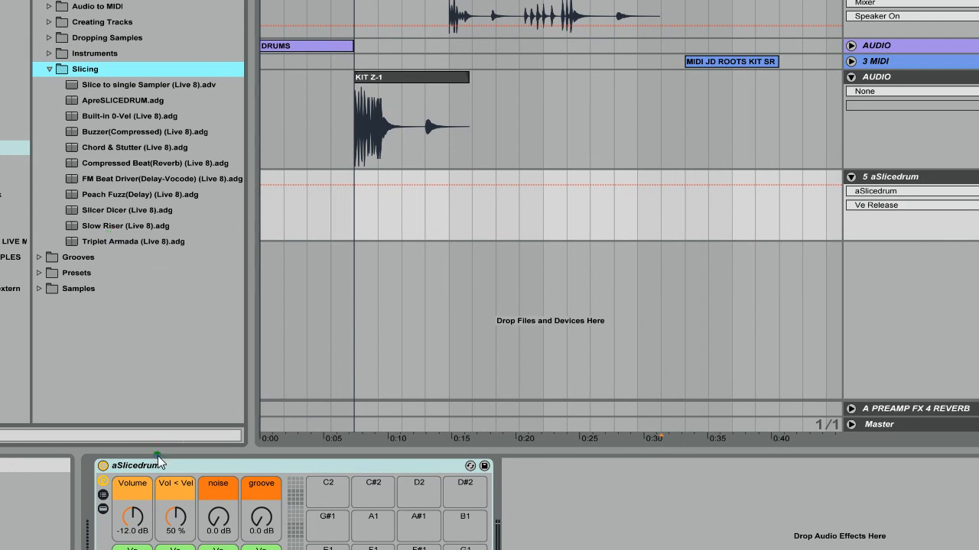
pyautogui.moveTo(169, 464); pyautogui.dragTo(90, 73)
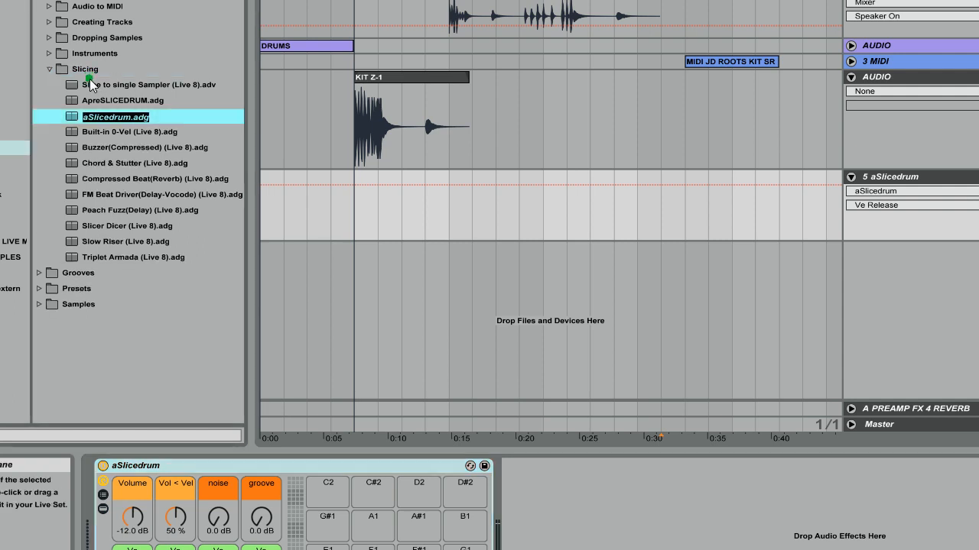
pyautogui.press('Return')
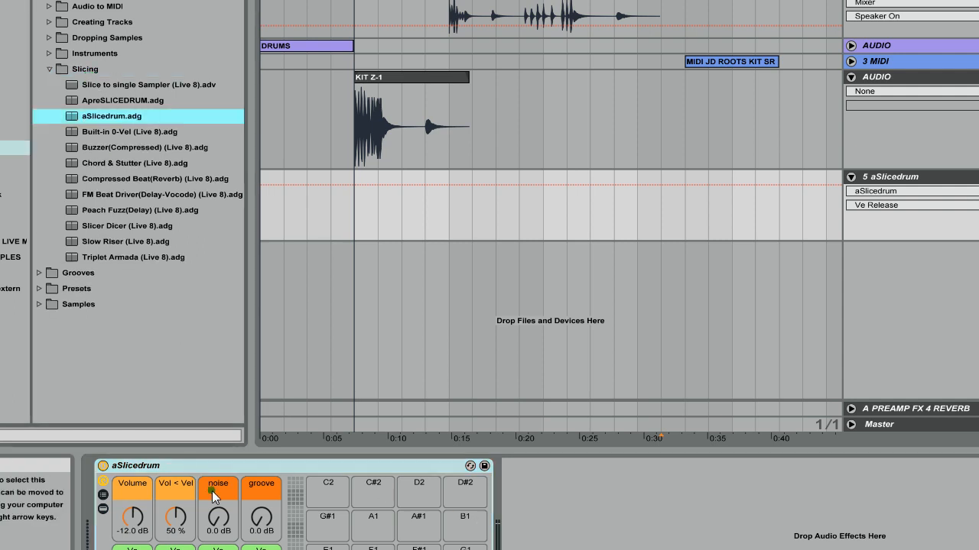
pyautogui.click(209, 466)
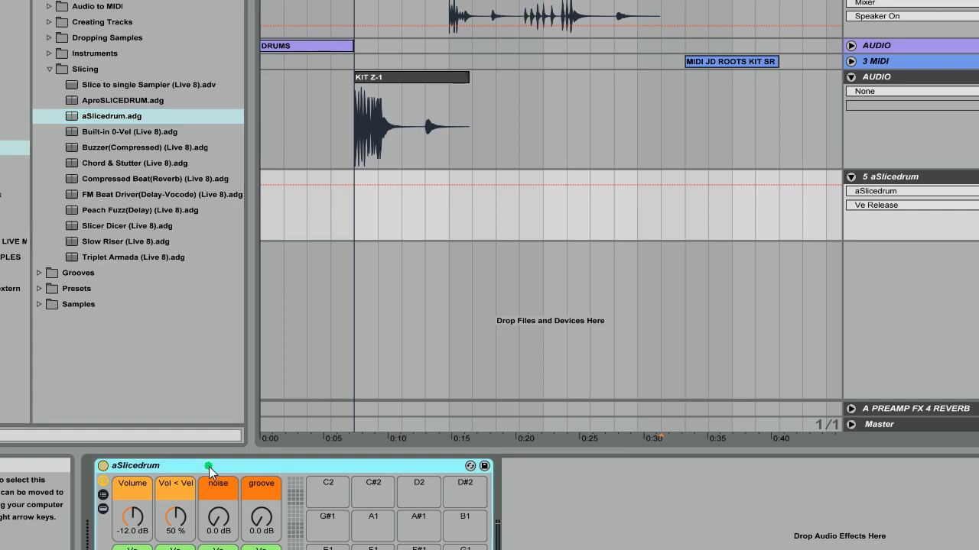
pyautogui.press('Delete')
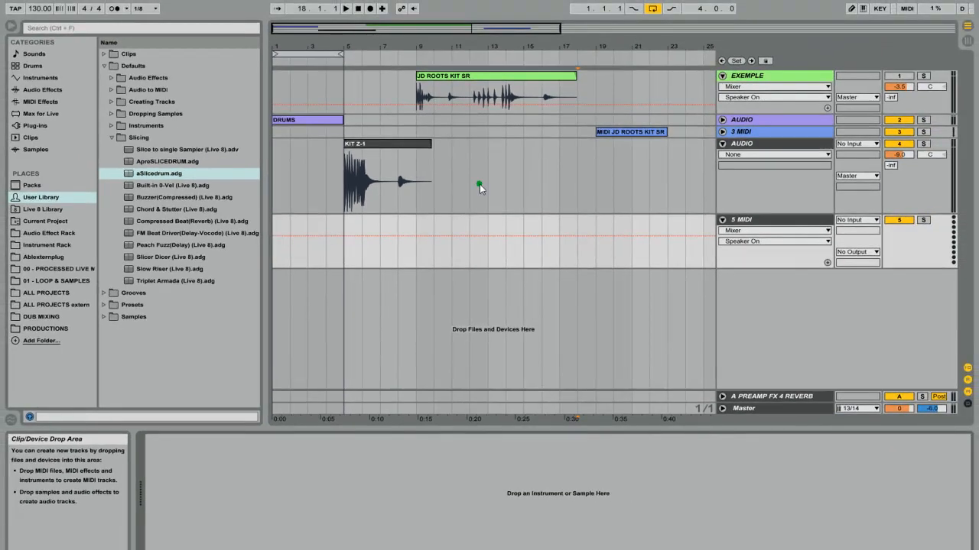
# Add warp markers at the JD ROOTS KIT SR clip's transients from bar 1 up to the hit just before bar 3.
pyautogui.doubleClick(493, 84)
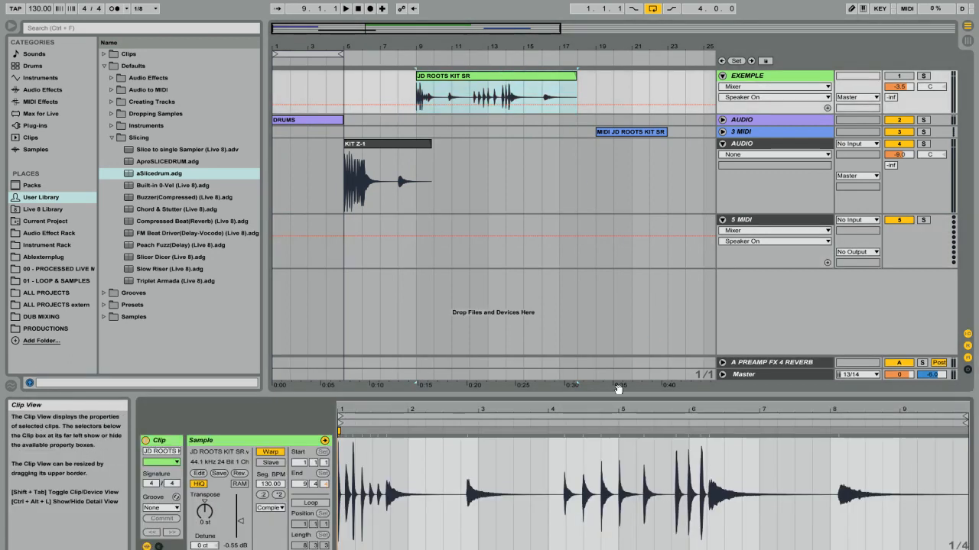
pyautogui.moveTo(374, 411)
pyautogui.mouseDown()
pyautogui.moveTo(374, 474)
pyautogui.moveTo(374, 416)
pyautogui.moveTo(481, 449)
pyautogui.moveTo(468, 442)
pyautogui.mouseUp()
pyautogui.click(366, 432)
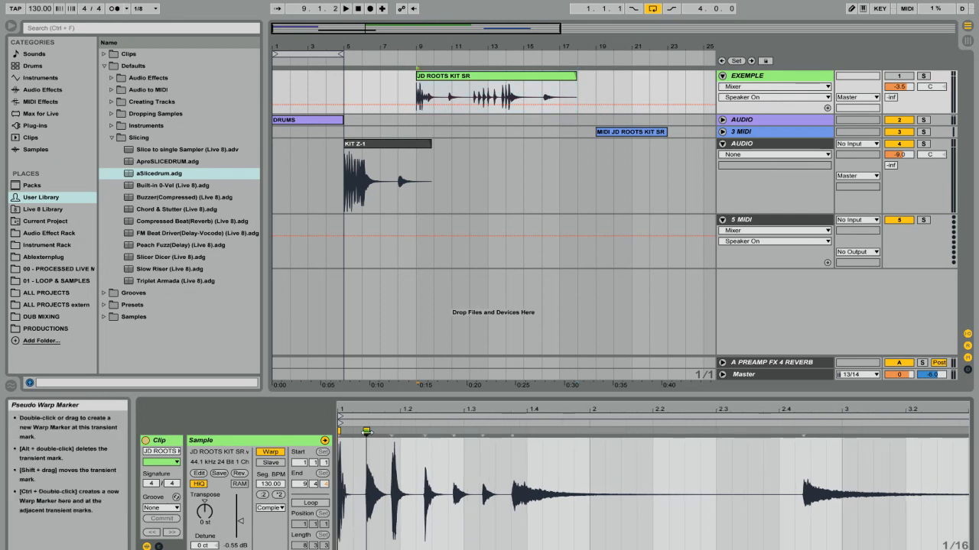
pyautogui.doubleClick(391, 433)
pyautogui.doubleClick(425, 432)
pyautogui.doubleClick(454, 433)
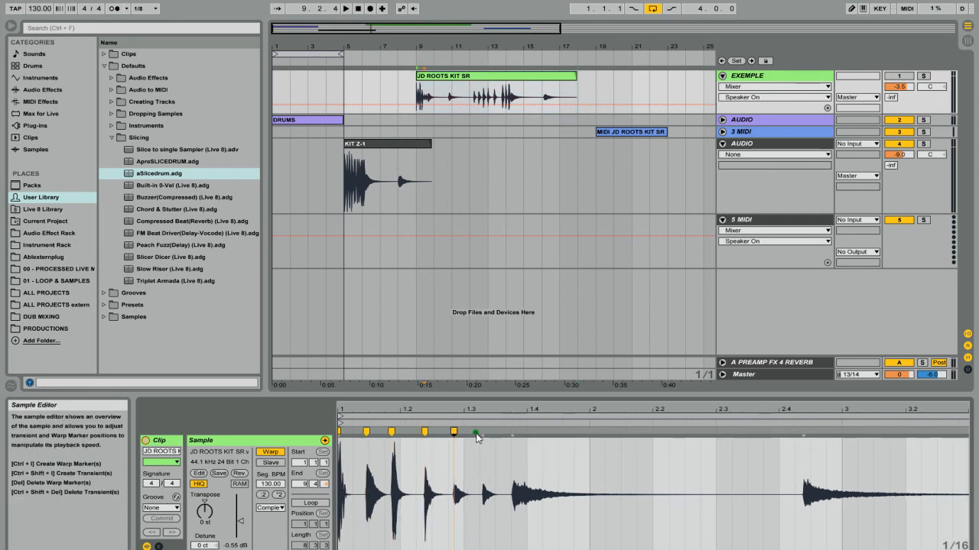
pyautogui.doubleClick(483, 433)
pyautogui.doubleClick(512, 432)
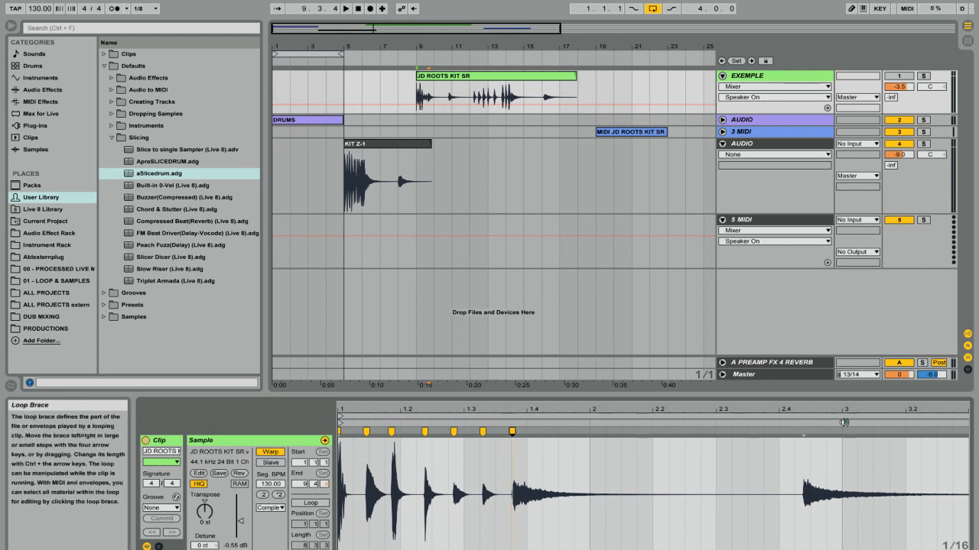
pyautogui.doubleClick(804, 433)
# Add warp markers at the JD ROOTS KIT SR clip's remaining transients from bar 4 to bar 8.
pyautogui.moveTo(813, 413); pyautogui.dragTo(474, 411)
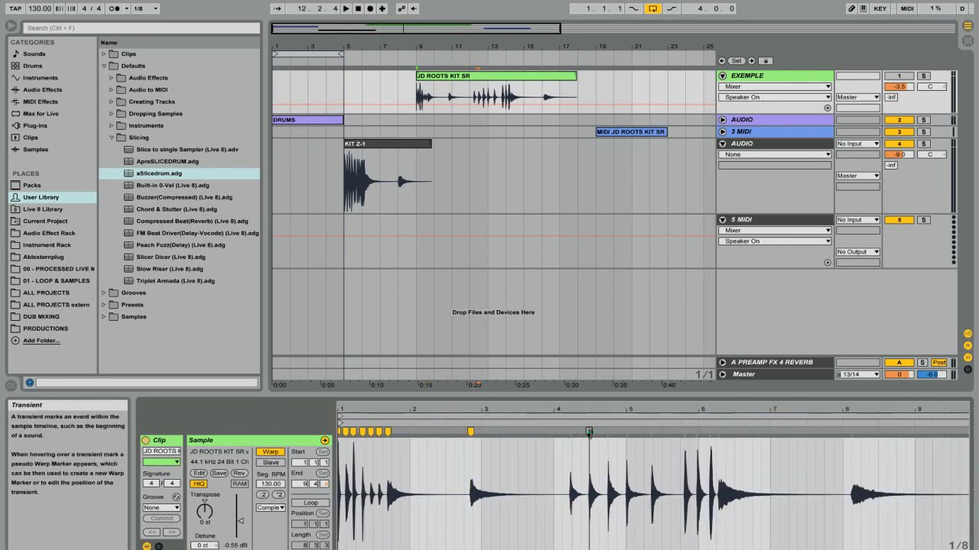
pyautogui.doubleClick(570, 433)
pyautogui.doubleClick(588, 433)
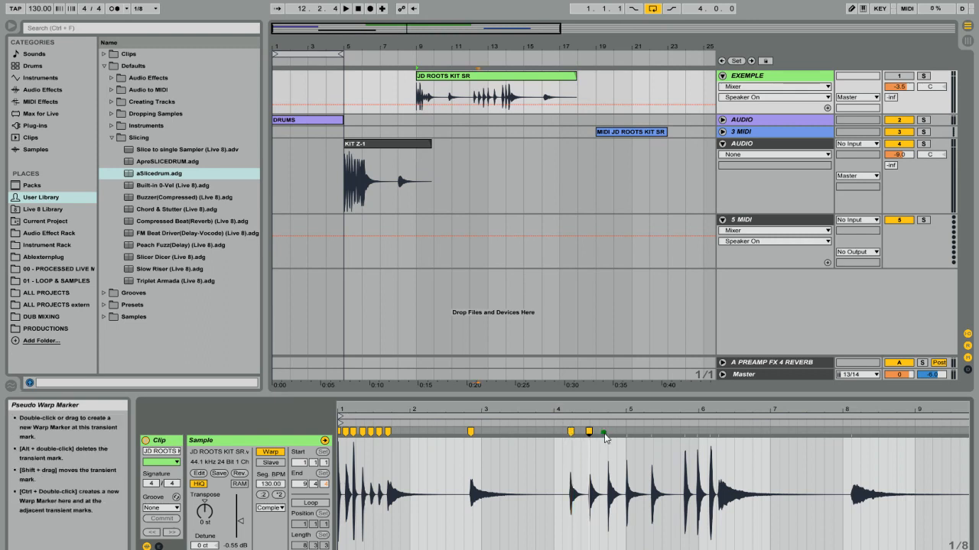
pyautogui.doubleClick(608, 433)
pyautogui.doubleClick(626, 433)
pyautogui.doubleClick(651, 433)
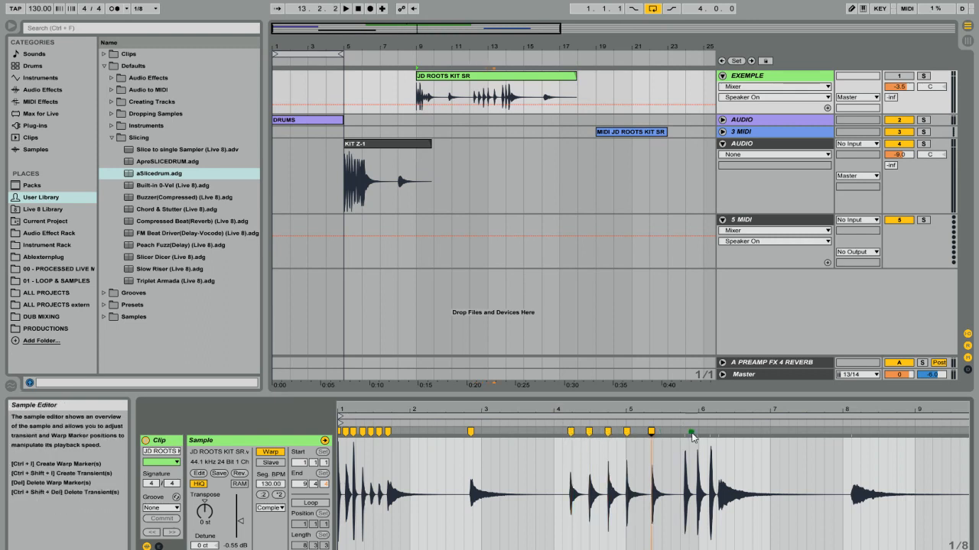
pyautogui.doubleClick(684, 433)
pyautogui.doubleClick(697, 433)
pyautogui.doubleClick(710, 433)
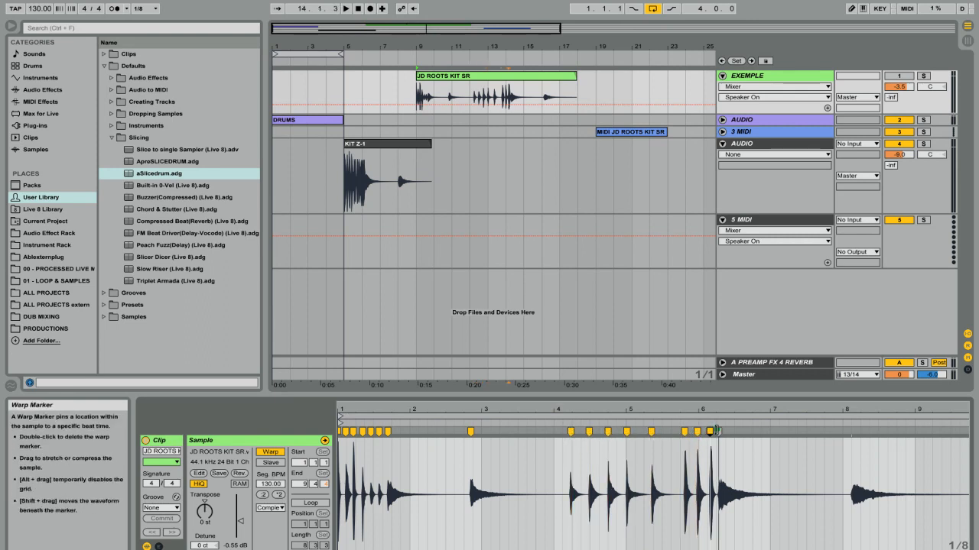
pyautogui.doubleClick(851, 433)
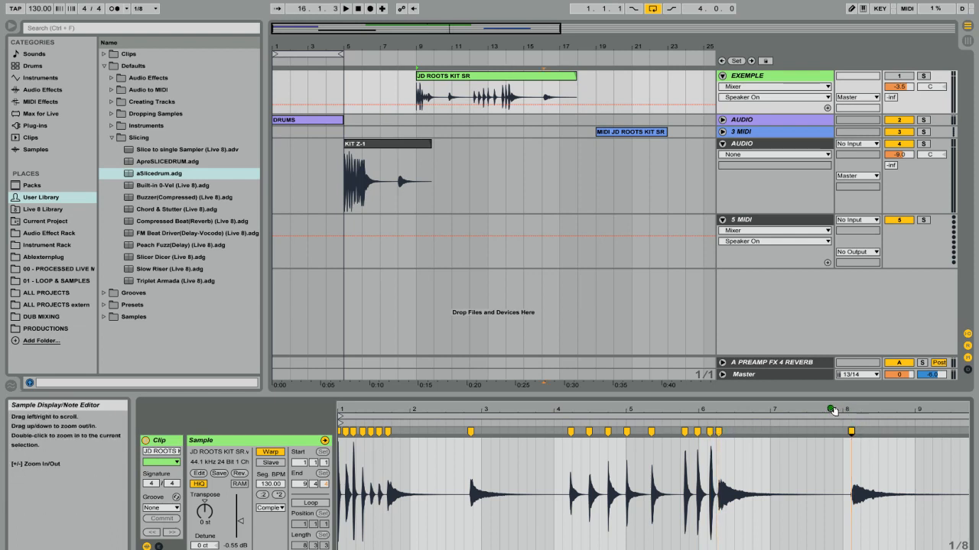
pyautogui.moveTo(833, 410); pyautogui.dragTo(819, 410)
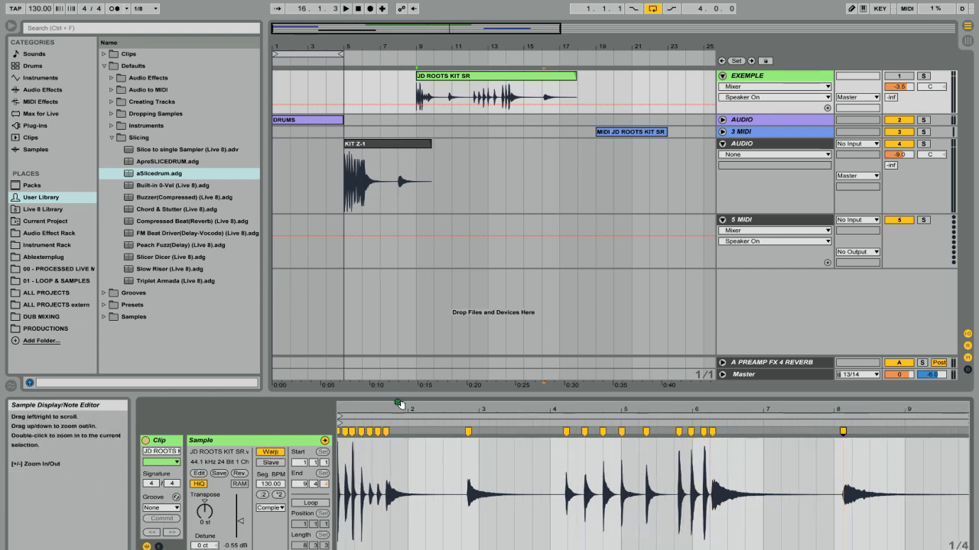
pyautogui.moveTo(401, 395); pyautogui.dragTo(402, 429)
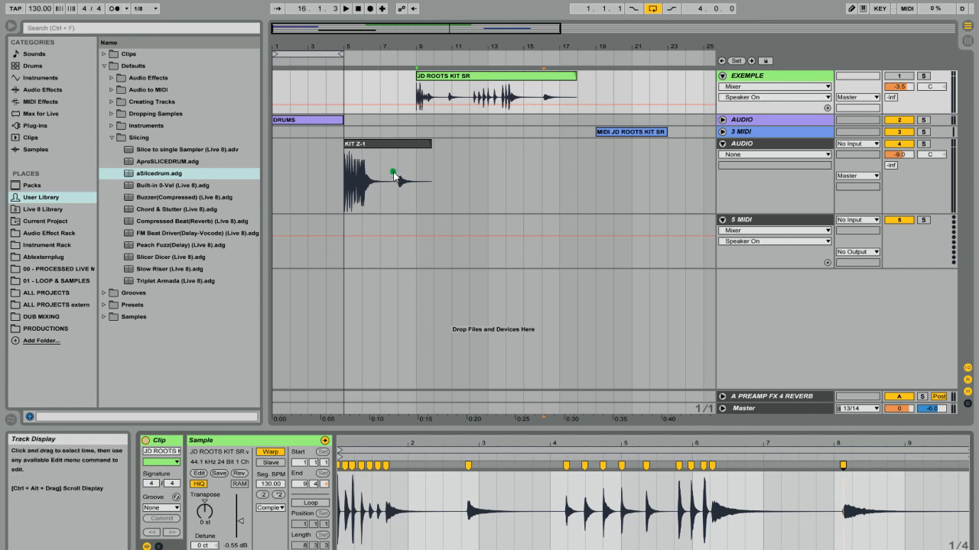
# Slice the KIT Z-1 clip to a new MIDI track per warp marker with the aSlicedrum preset, and unfold the new track.
pyautogui.rightClick(396, 144)
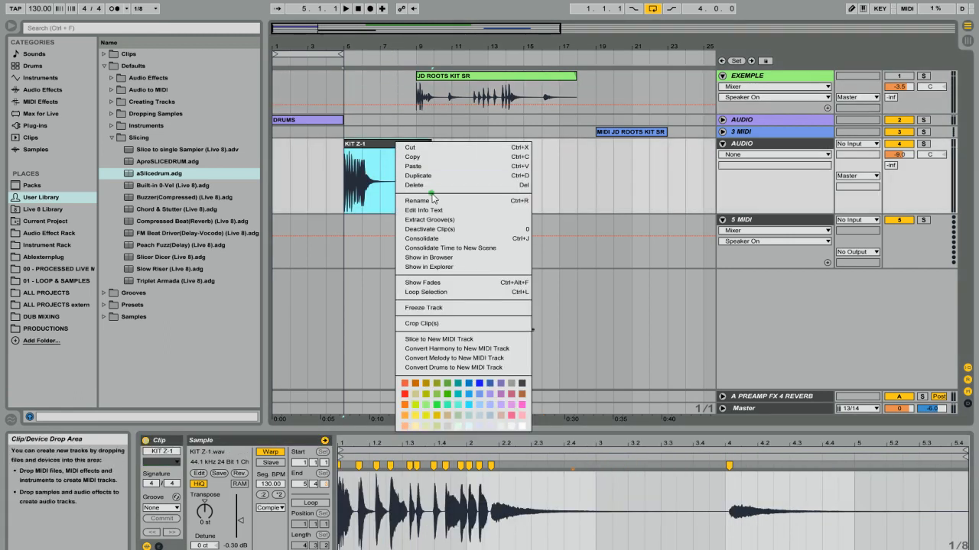
pyautogui.click(440, 339)
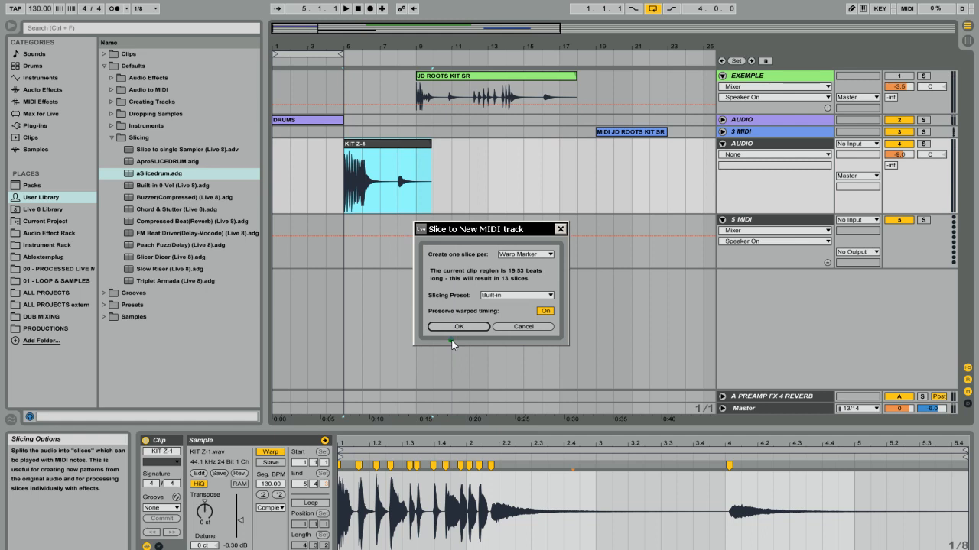
pyautogui.click(499, 296)
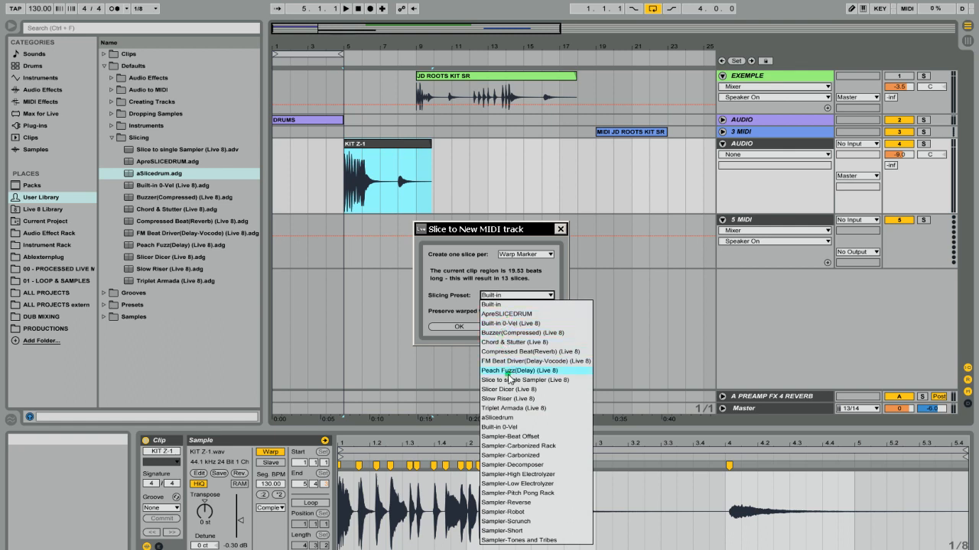
pyautogui.click(504, 418)
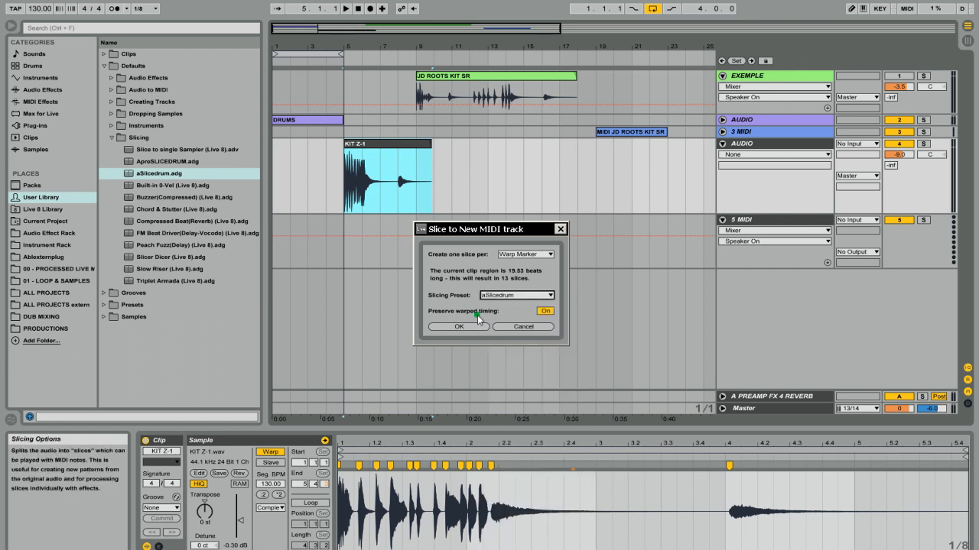
pyautogui.click(468, 325)
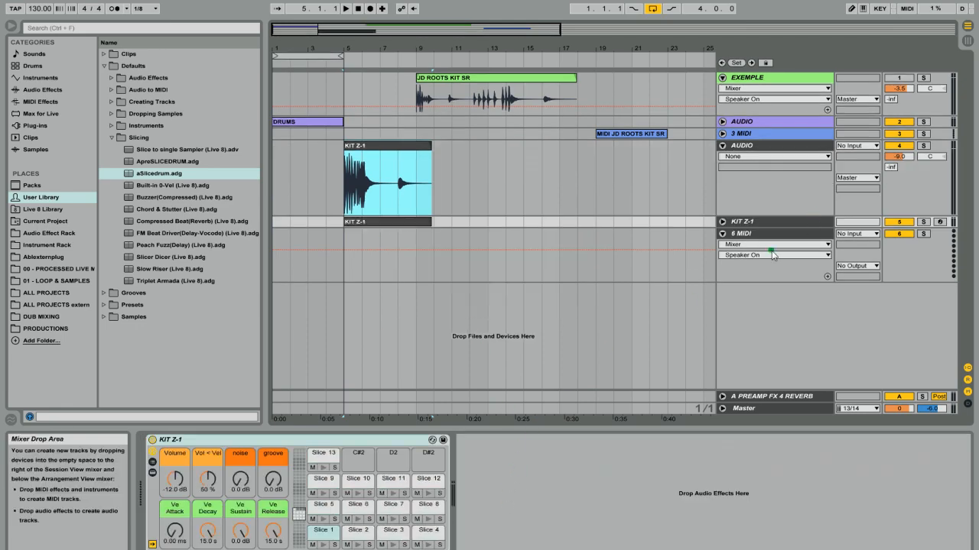
pyautogui.click(723, 221)
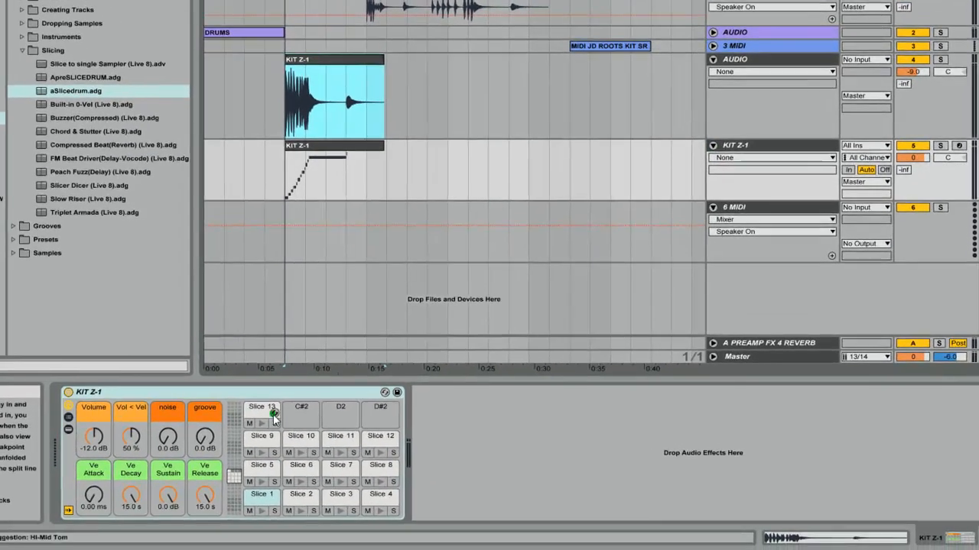
# Examine the sample in each of slices 1 to 8 of the KIT Z-1 rack and audition Slice 2.
pyautogui.click(259, 495)
pyautogui.click(299, 495)
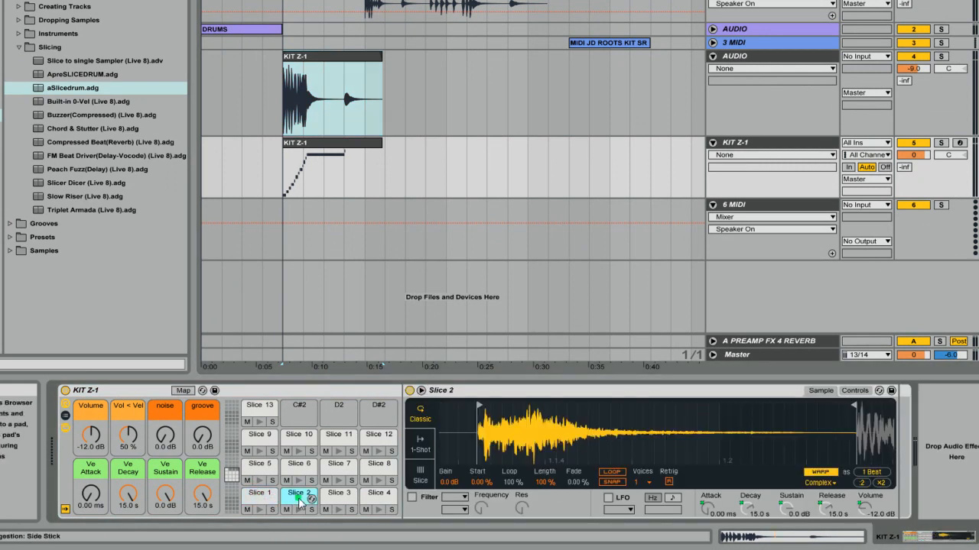
pyautogui.click(339, 496)
pyautogui.click(376, 496)
pyautogui.click(272, 468)
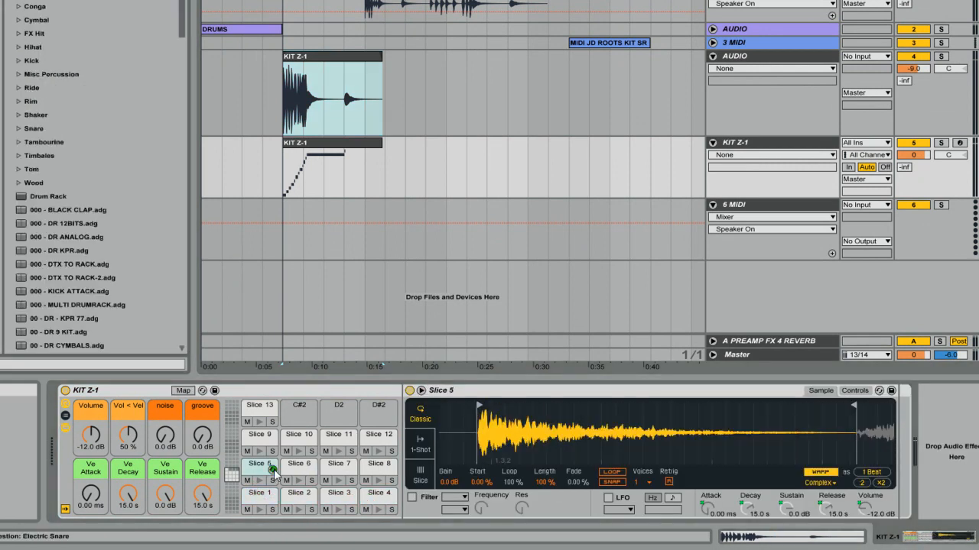
pyautogui.click(299, 468)
pyautogui.click(336, 468)
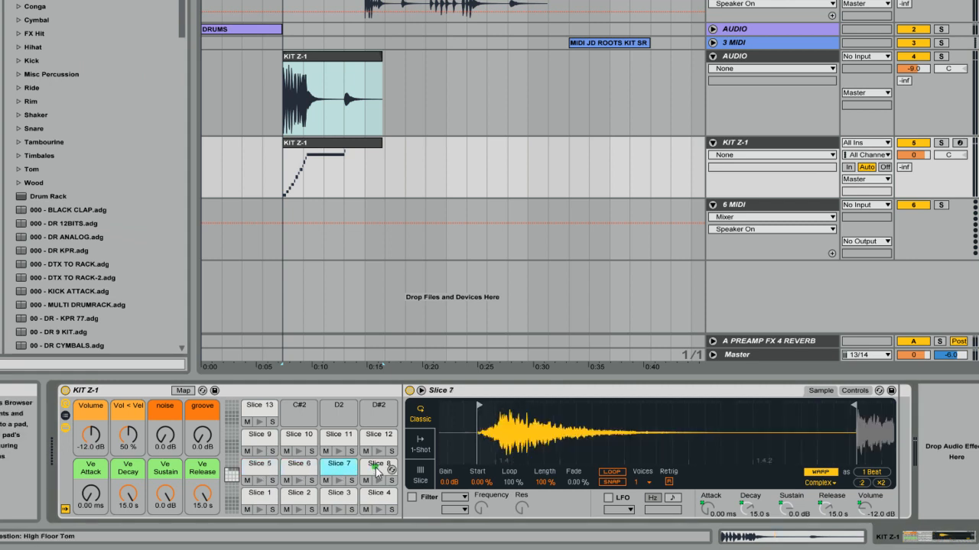
pyautogui.click(376, 468)
pyautogui.click(298, 510)
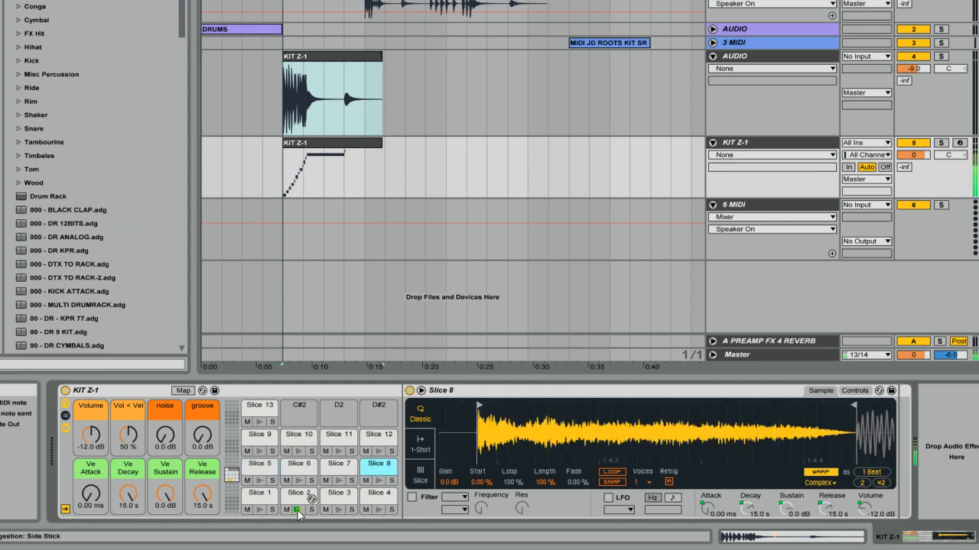
# Audition slices 3 to 11 and Slice 13 of the KIT Z-1 rack, and view the envelope and pitch controls of Slice 8.
pyautogui.click(338, 510)
pyautogui.click(378, 510)
pyautogui.click(376, 480)
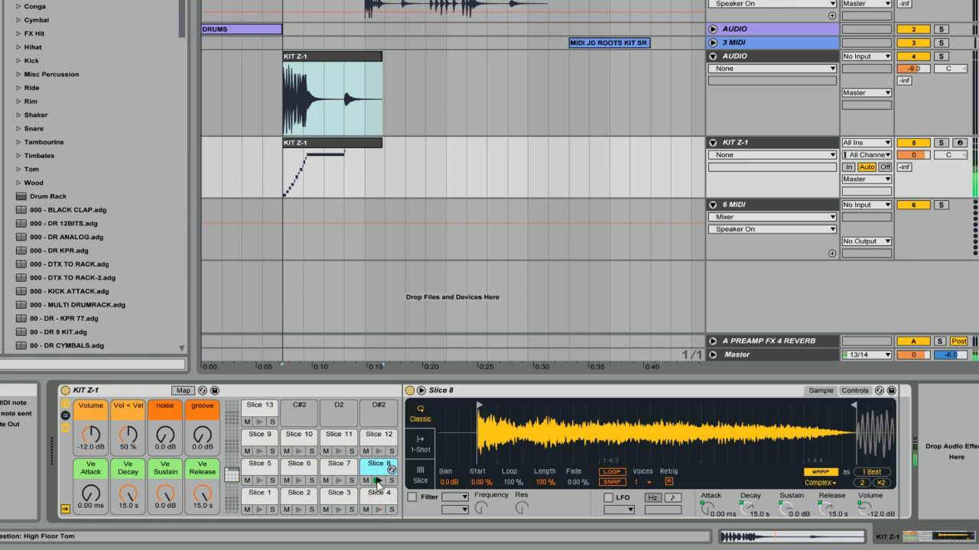
pyautogui.click(339, 480)
pyautogui.click(299, 481)
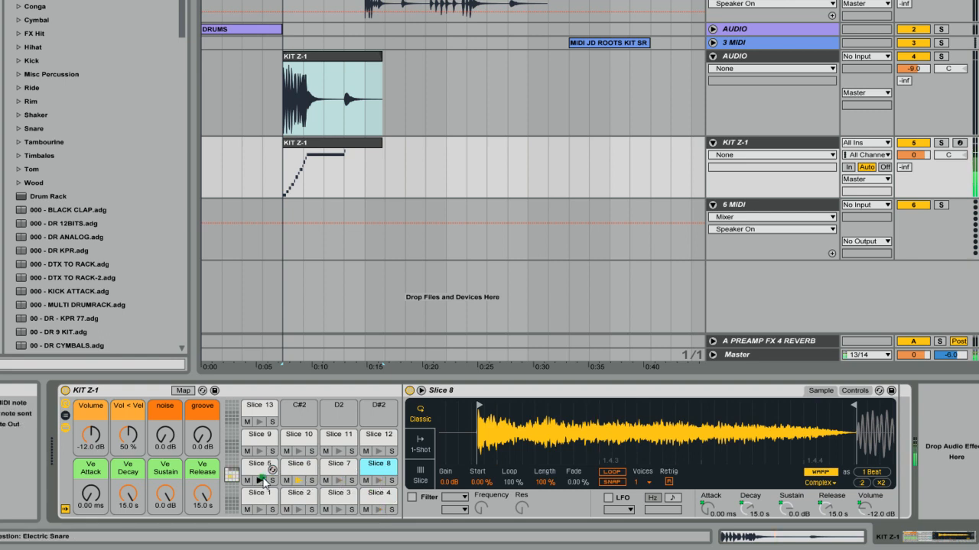
pyautogui.click(260, 481)
pyautogui.click(260, 453)
pyautogui.click(299, 451)
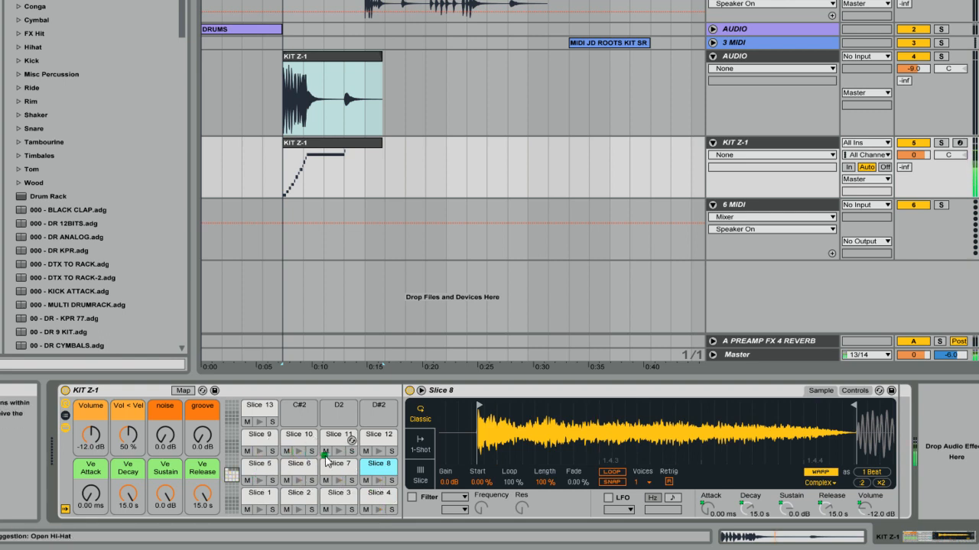
pyautogui.click(338, 451)
pyautogui.click(259, 422)
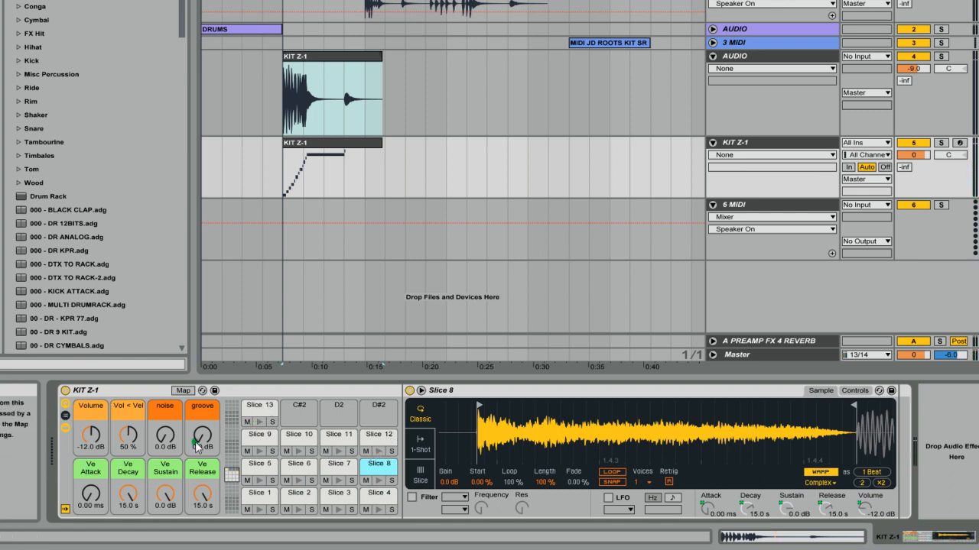
pyautogui.click(854, 391)
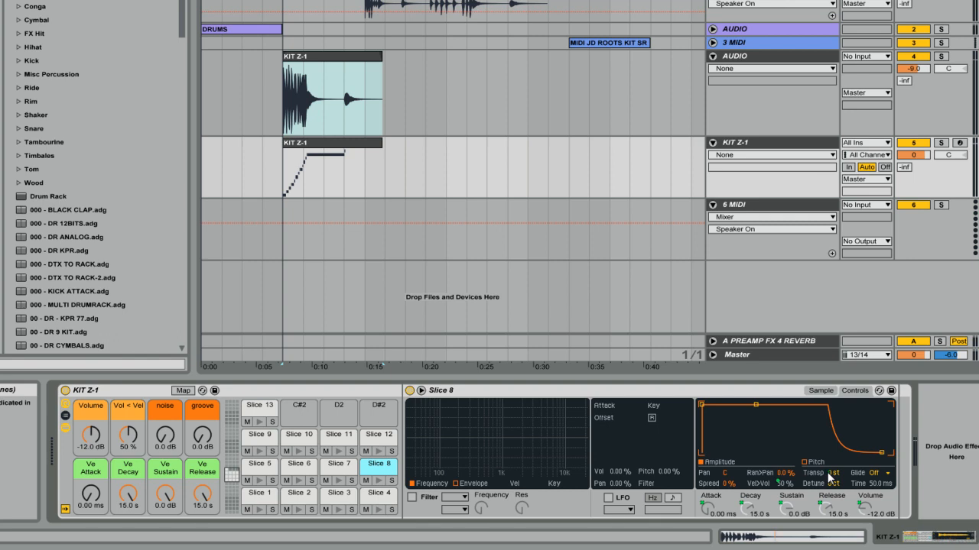
# Move the MIDI JD ROOTS KIT SR clip onto the KIT Z-1 track at about 0:22 and play it through the sliced rack.
pyautogui.click(581, 43)
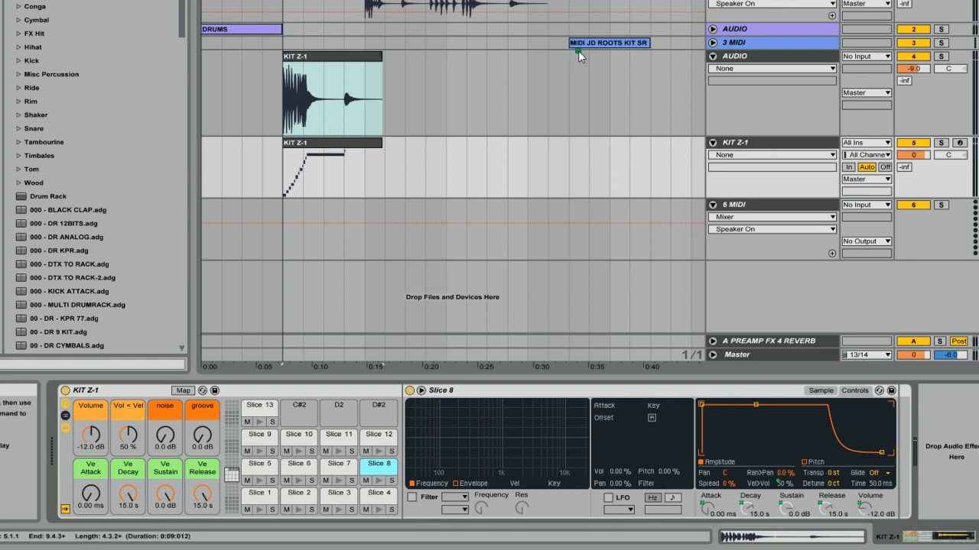
pyautogui.moveTo(590, 42); pyautogui.dragTo(473, 154)
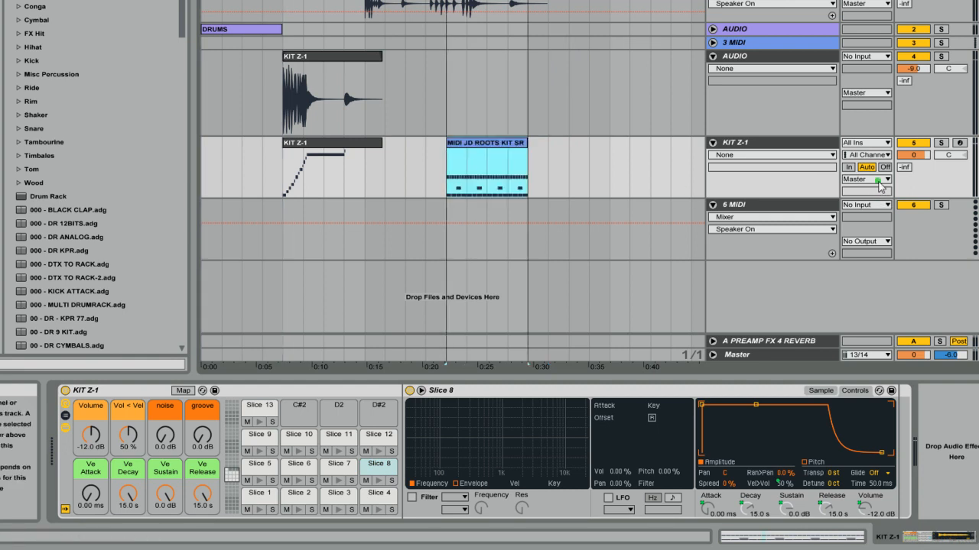
pyautogui.press('space')
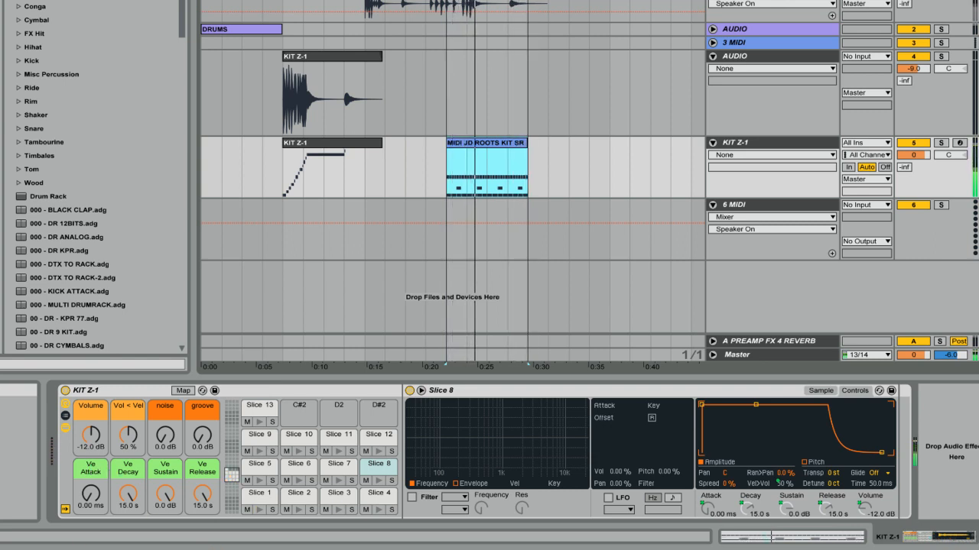
# Hide the KIT Z-1 rack's devices and macro controls, and select the Slice 13 and Slice 10 pads in turn.
pyautogui.click(64, 429)
pyautogui.click(65, 405)
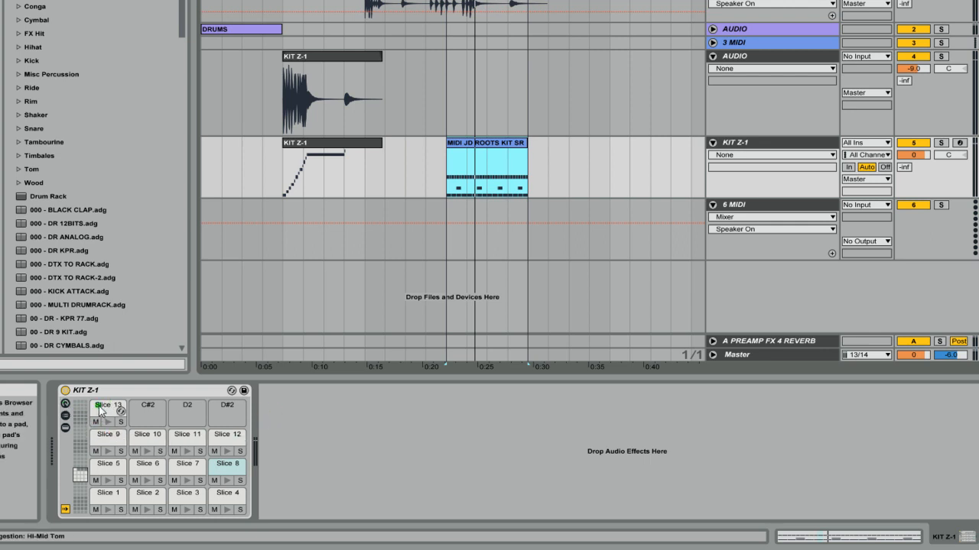
pyautogui.click(99, 410)
pyautogui.click(153, 440)
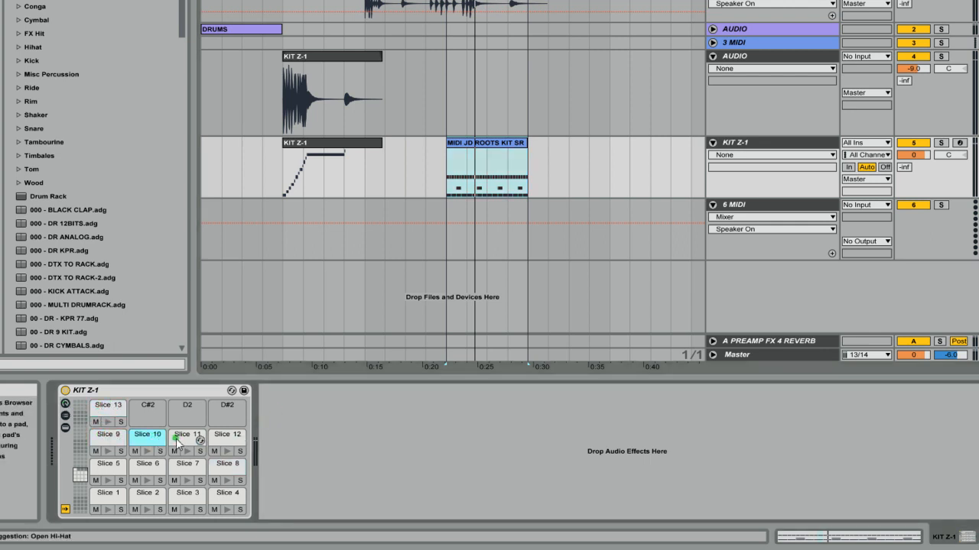